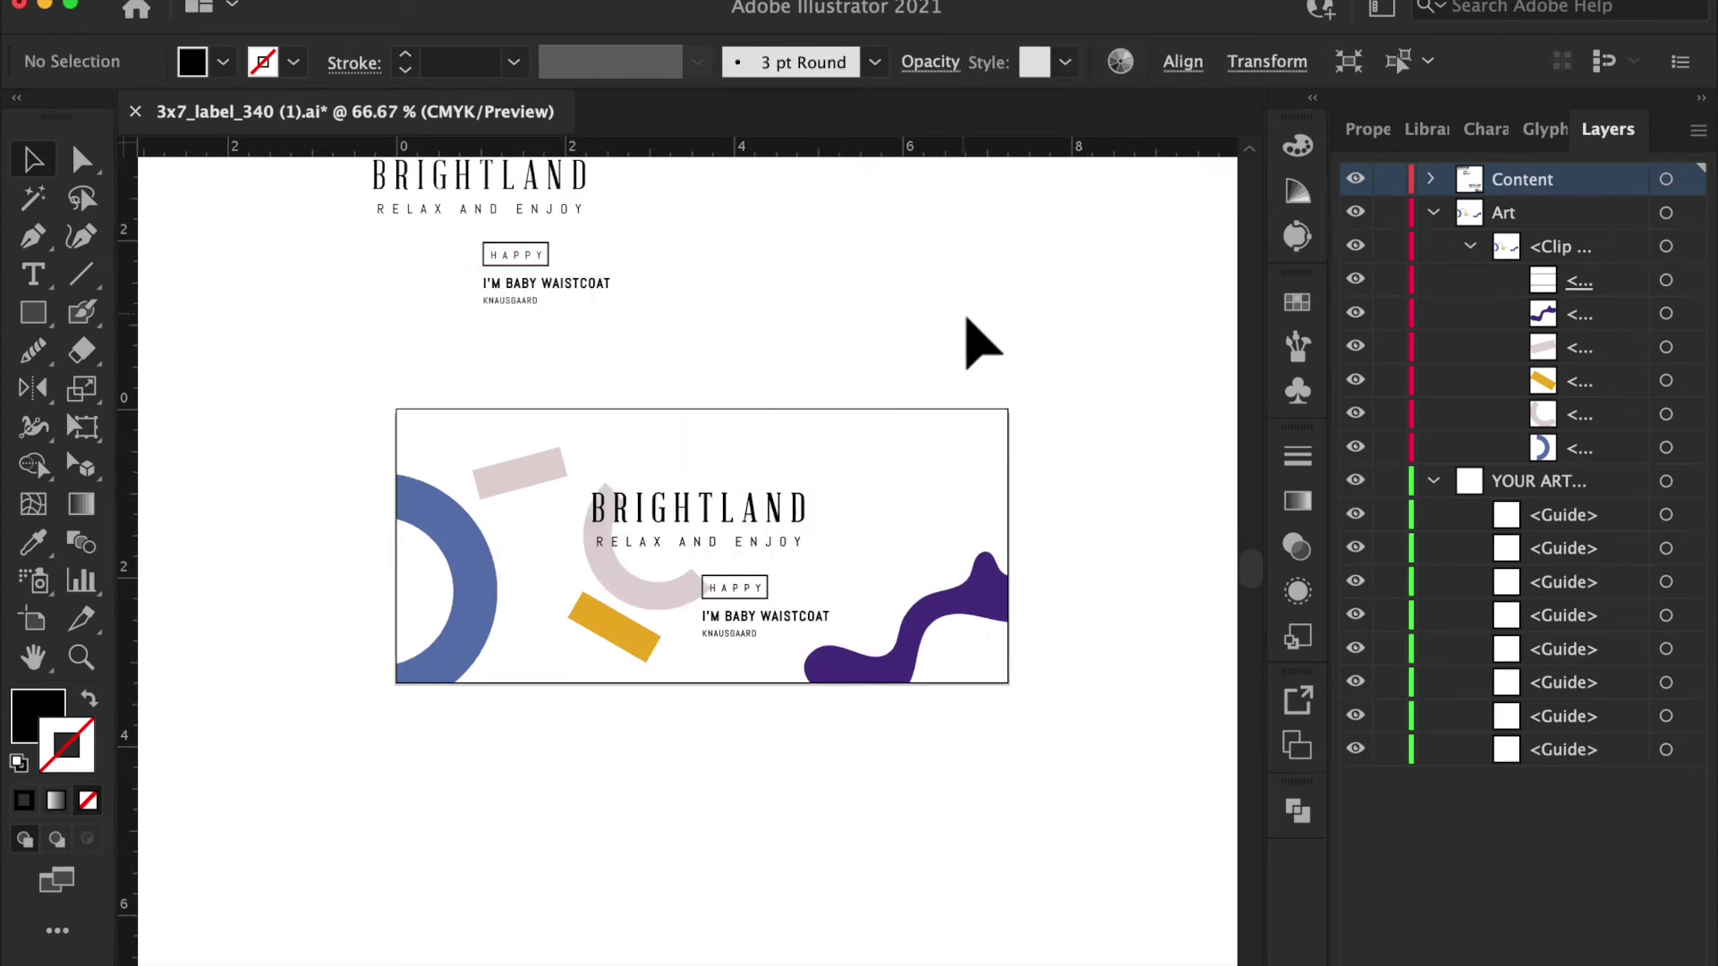
Add two new artboards the same size as the label beside the existing artboard.
left_click(1177, 62)
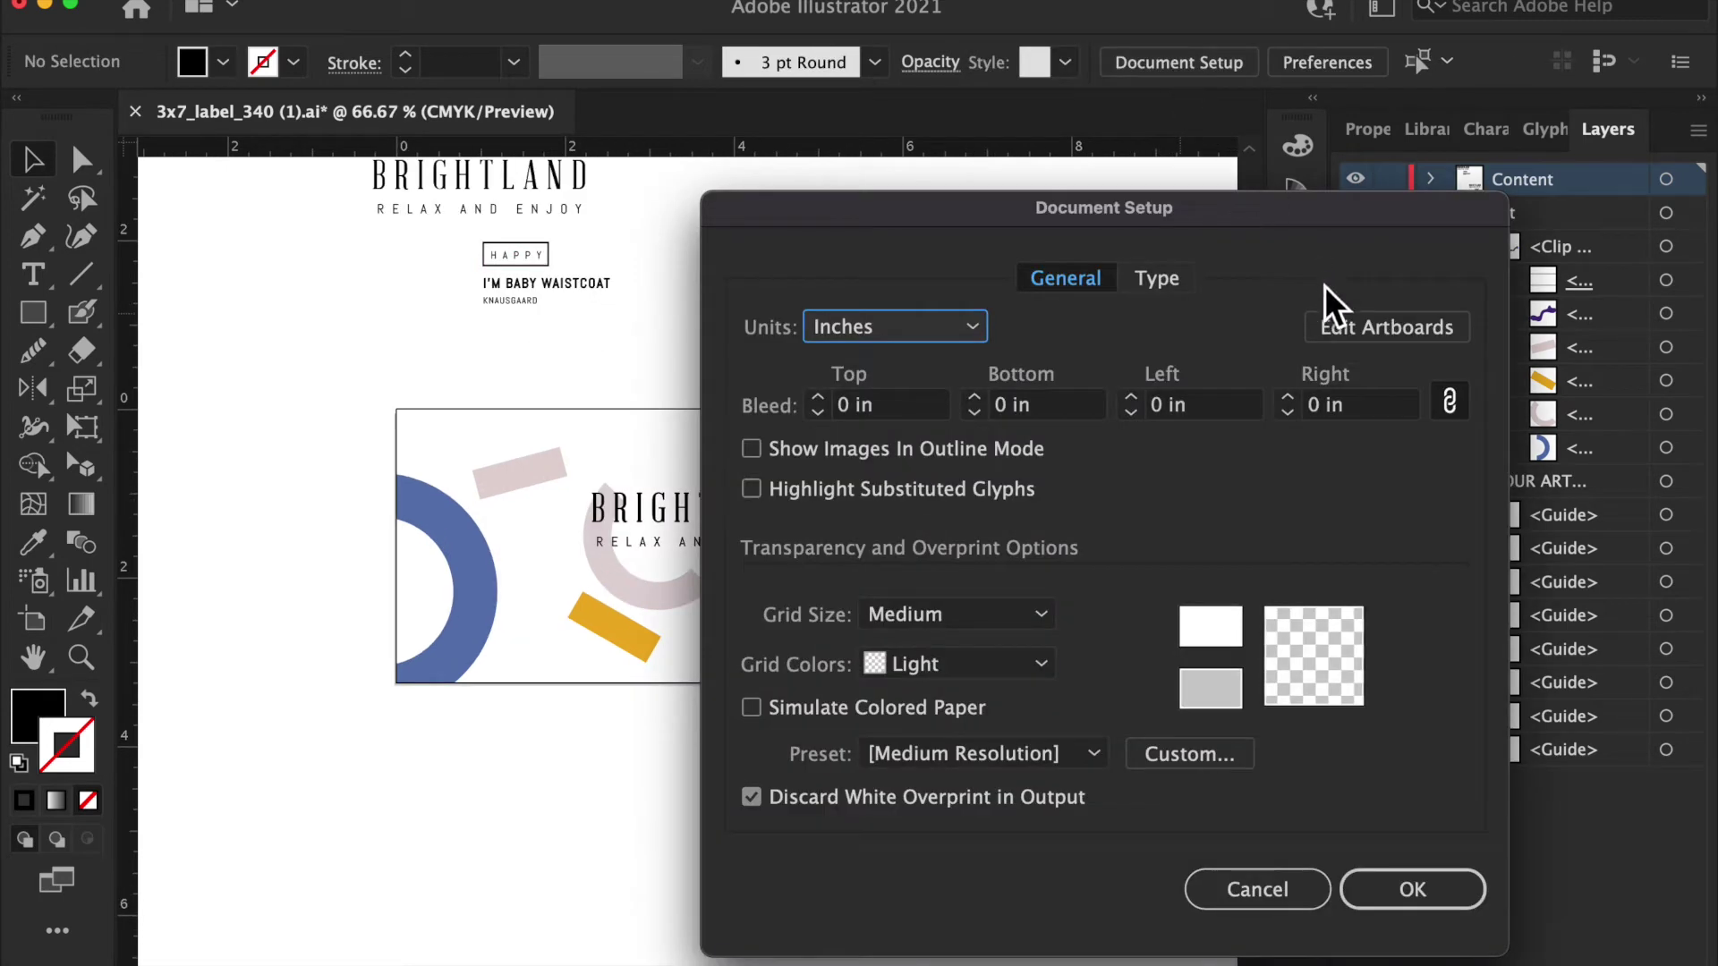
left_click(1363, 336)
left_click(484, 62)
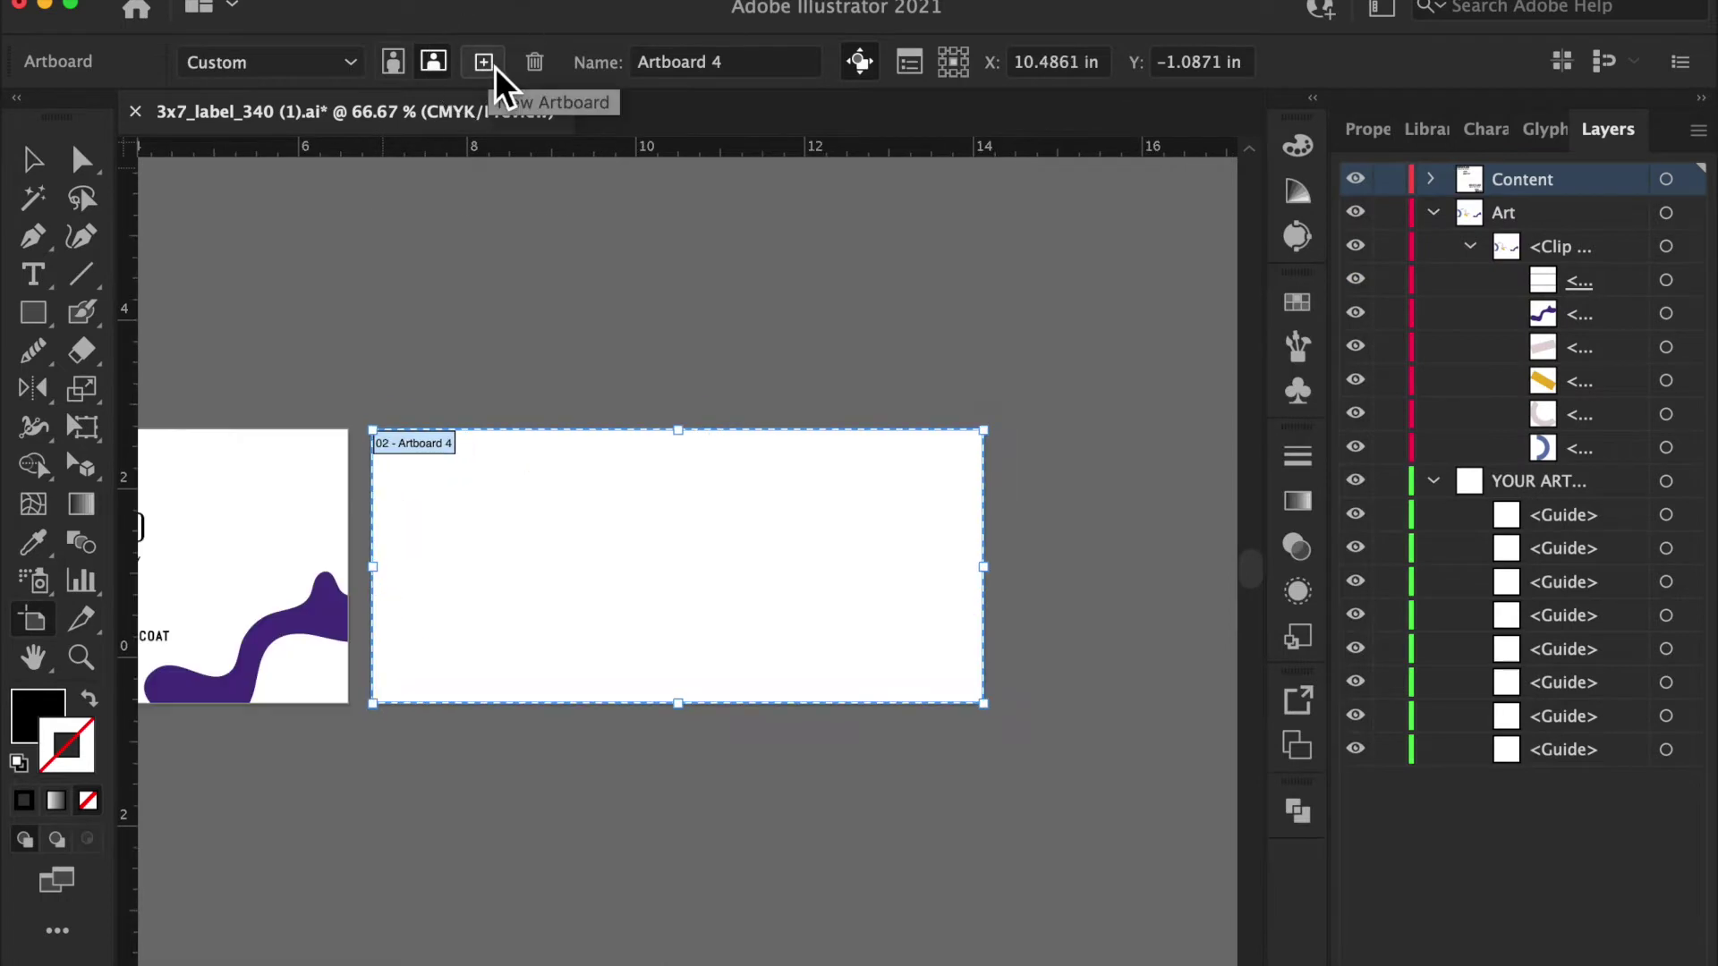
key("super+minus")
key("super+minus")
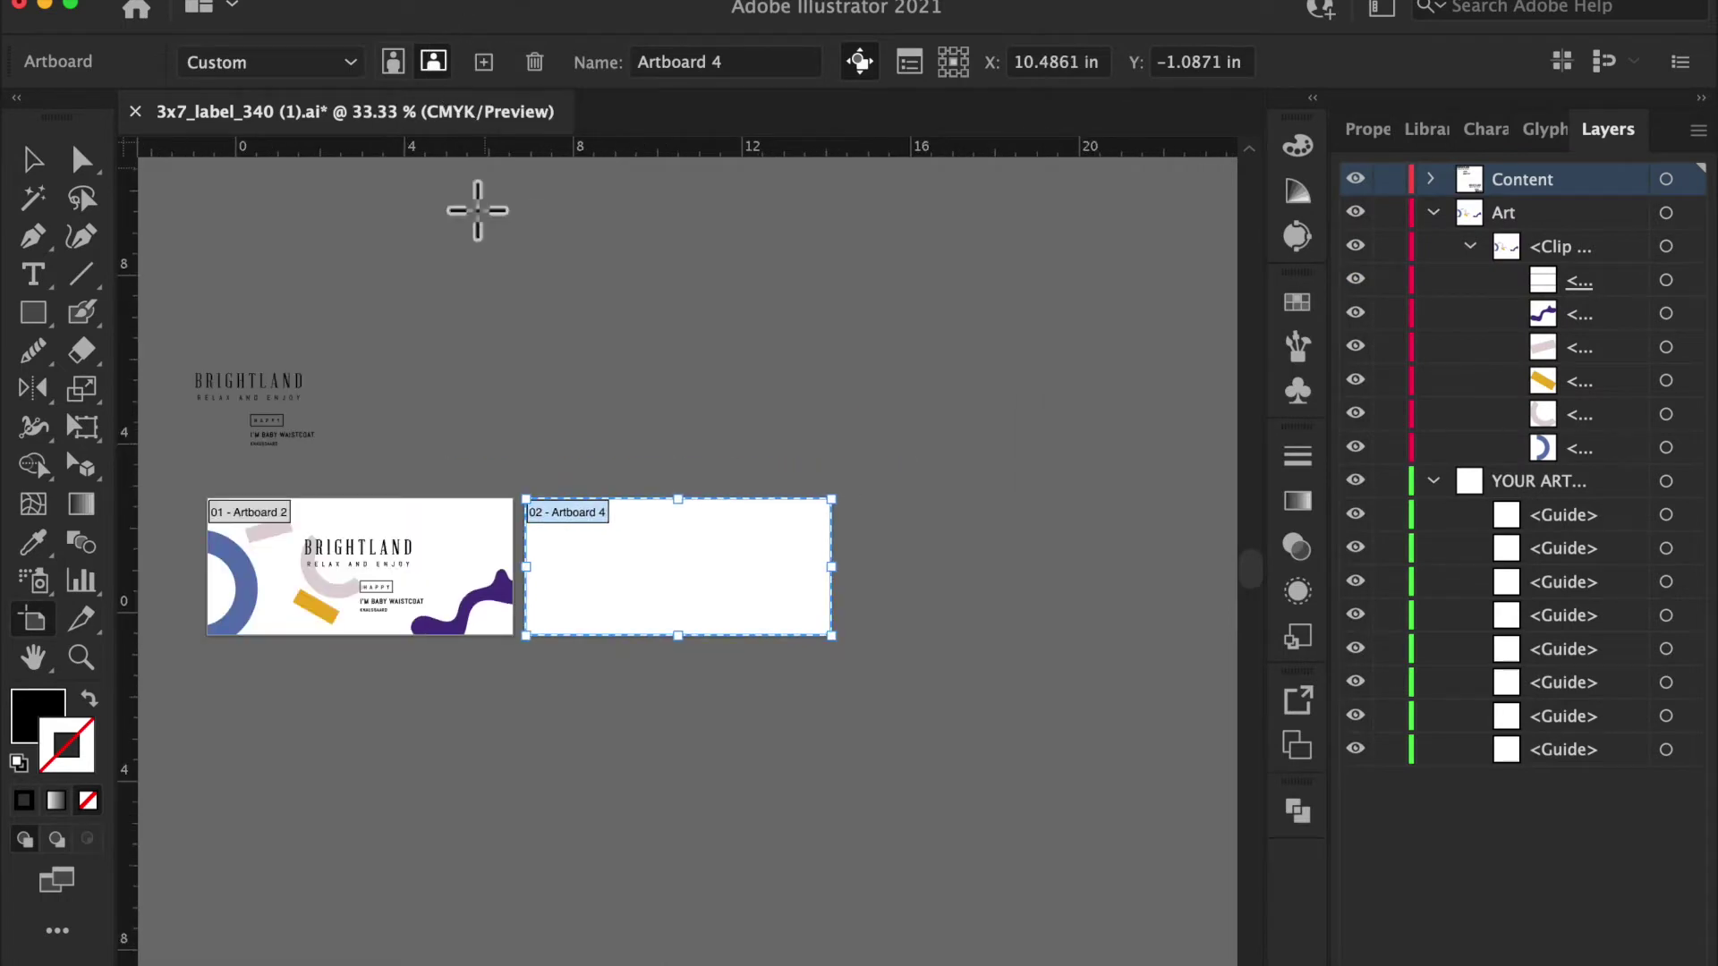
left_click(474, 70)
scroll(494, 241, "left", 5)
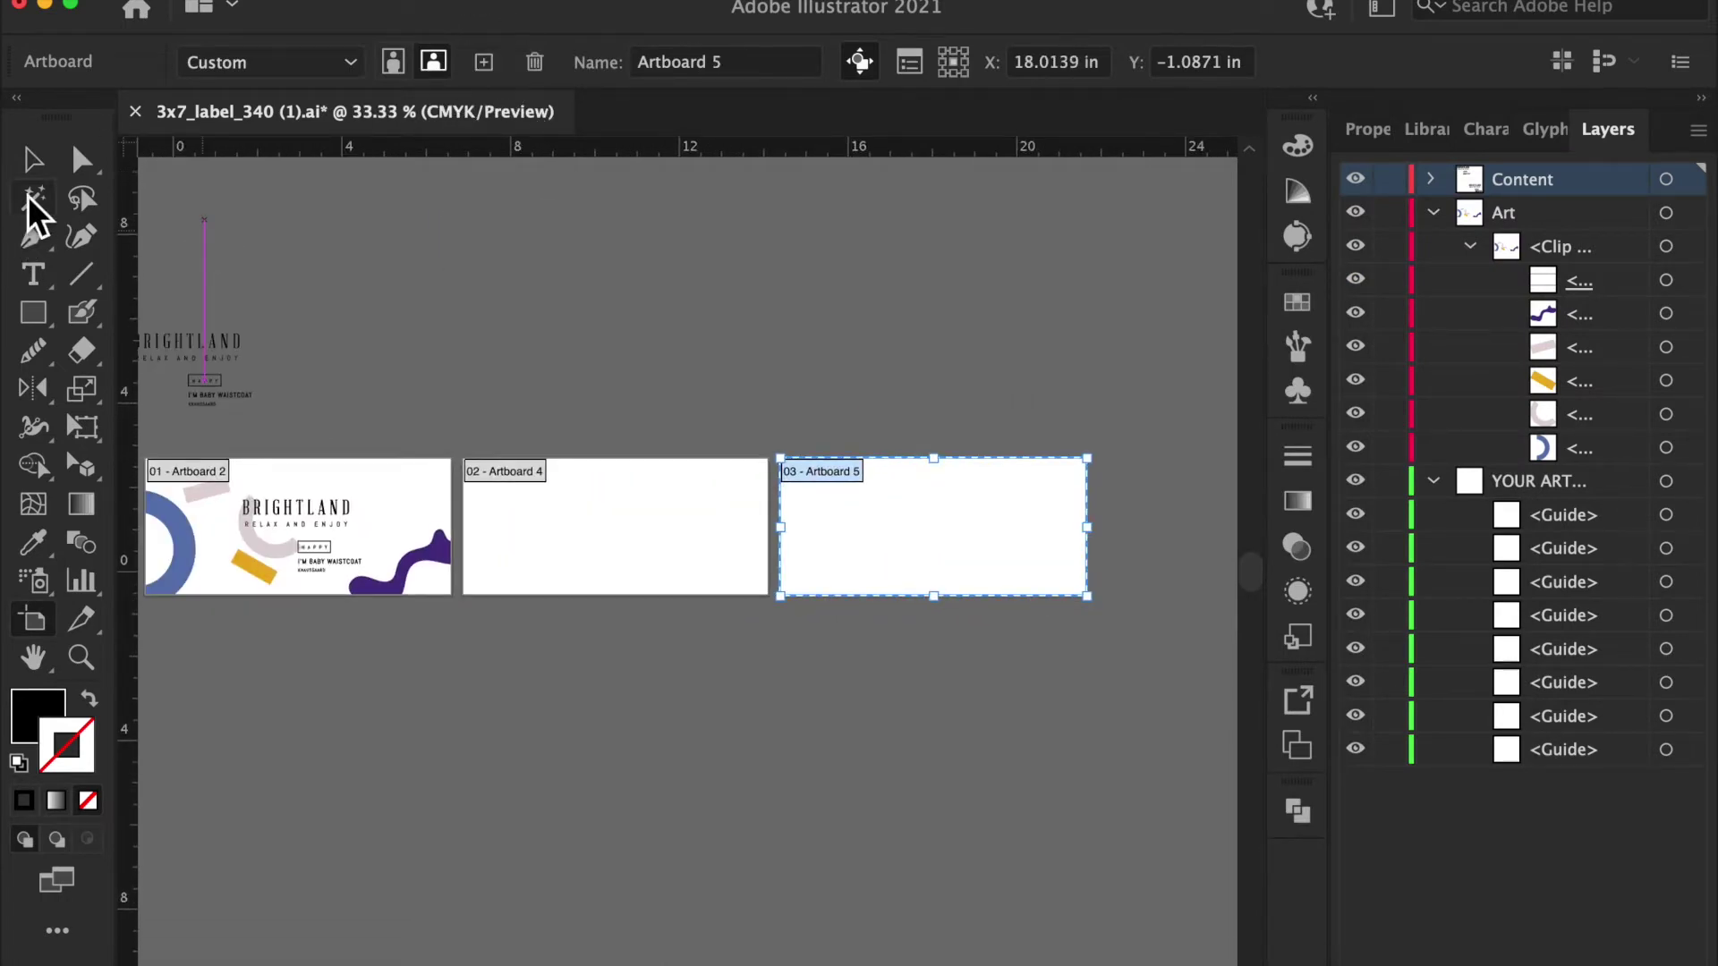
left_click(33, 159)
Try to copy the label design from the first artboard onto the second, and undo the attempt.
left_click(556, 367)
scroll(556, 368, "left", 5)
left_click_drag(310, 420, 637, 582)
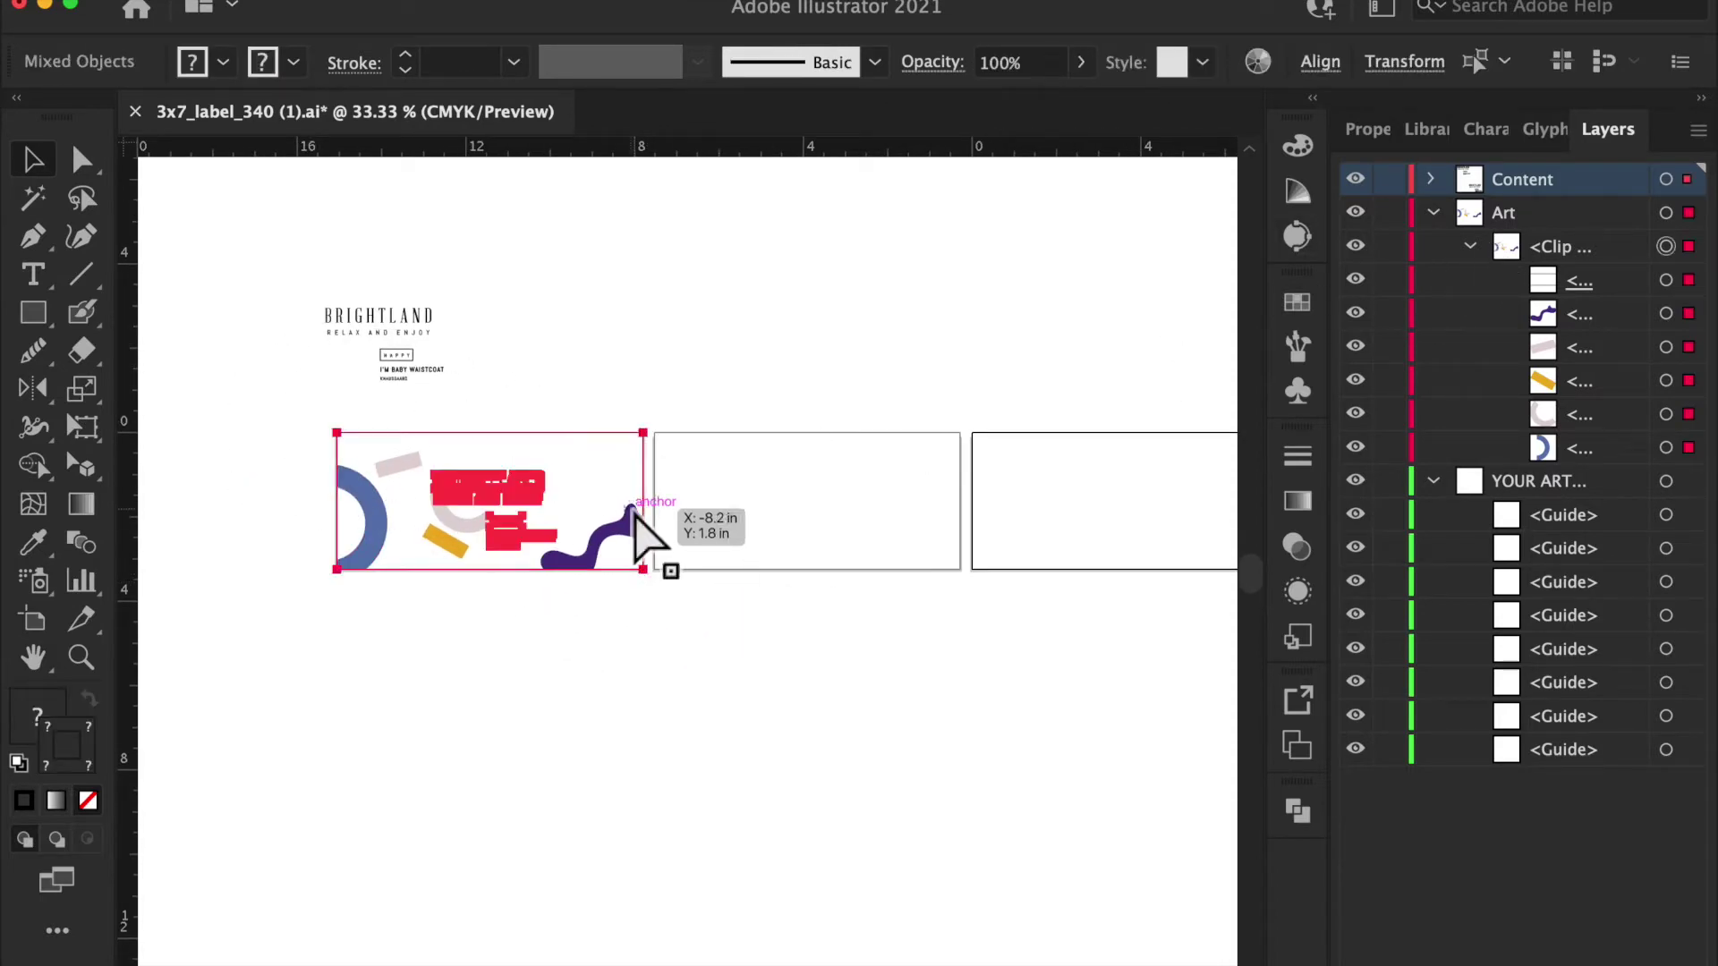
left_click(501, 485, "shift")
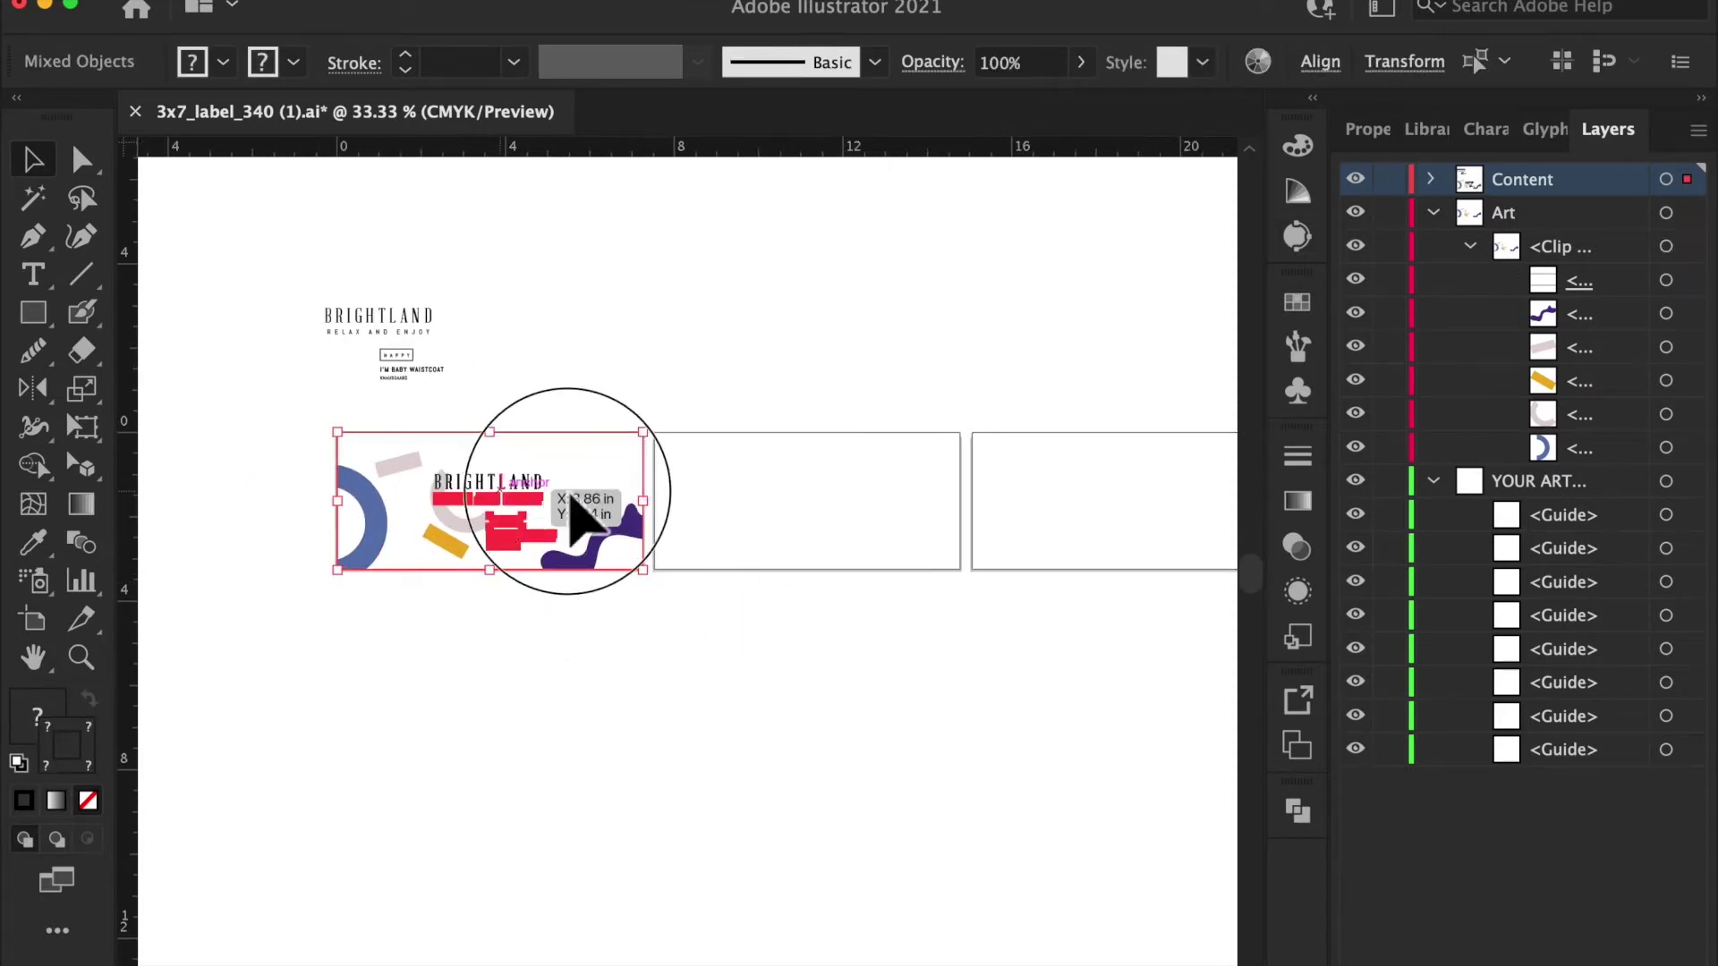
left_click(504, 489, "shift")
left_click_drag(502, 494, 798, 488)
key("super+z")
left_click(819, 427)
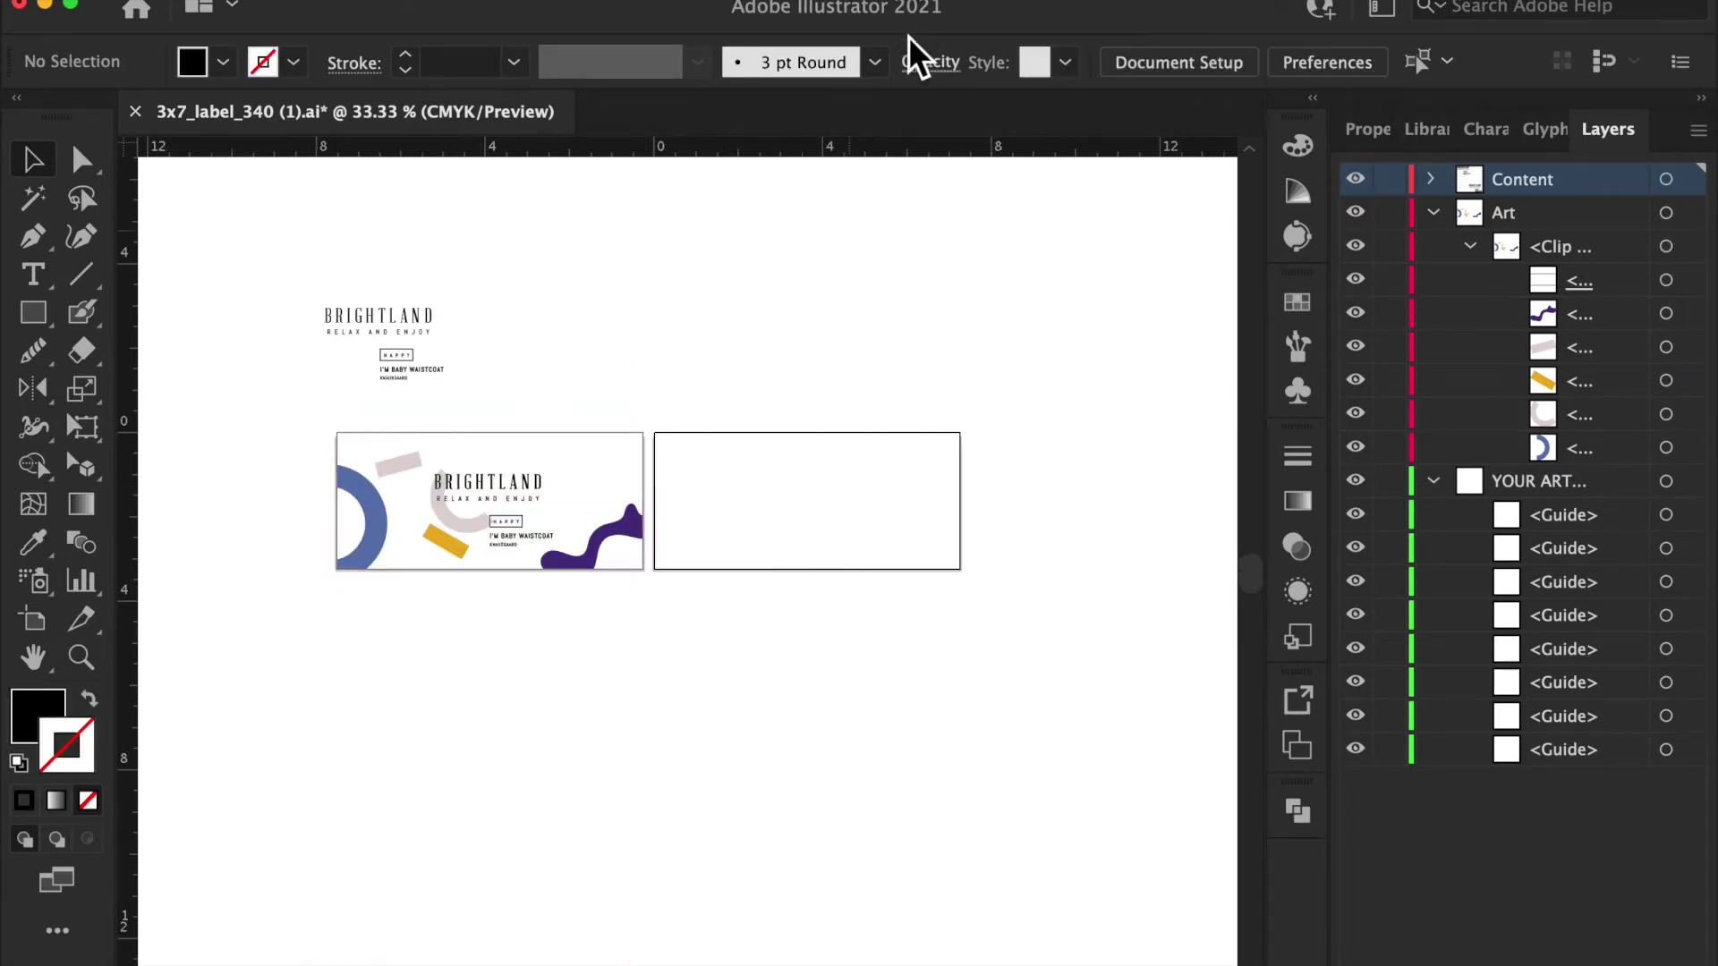
Add a third artboard beside the empty second one and leave artboard editing.
left_click(1133, 66)
left_click(1360, 324)
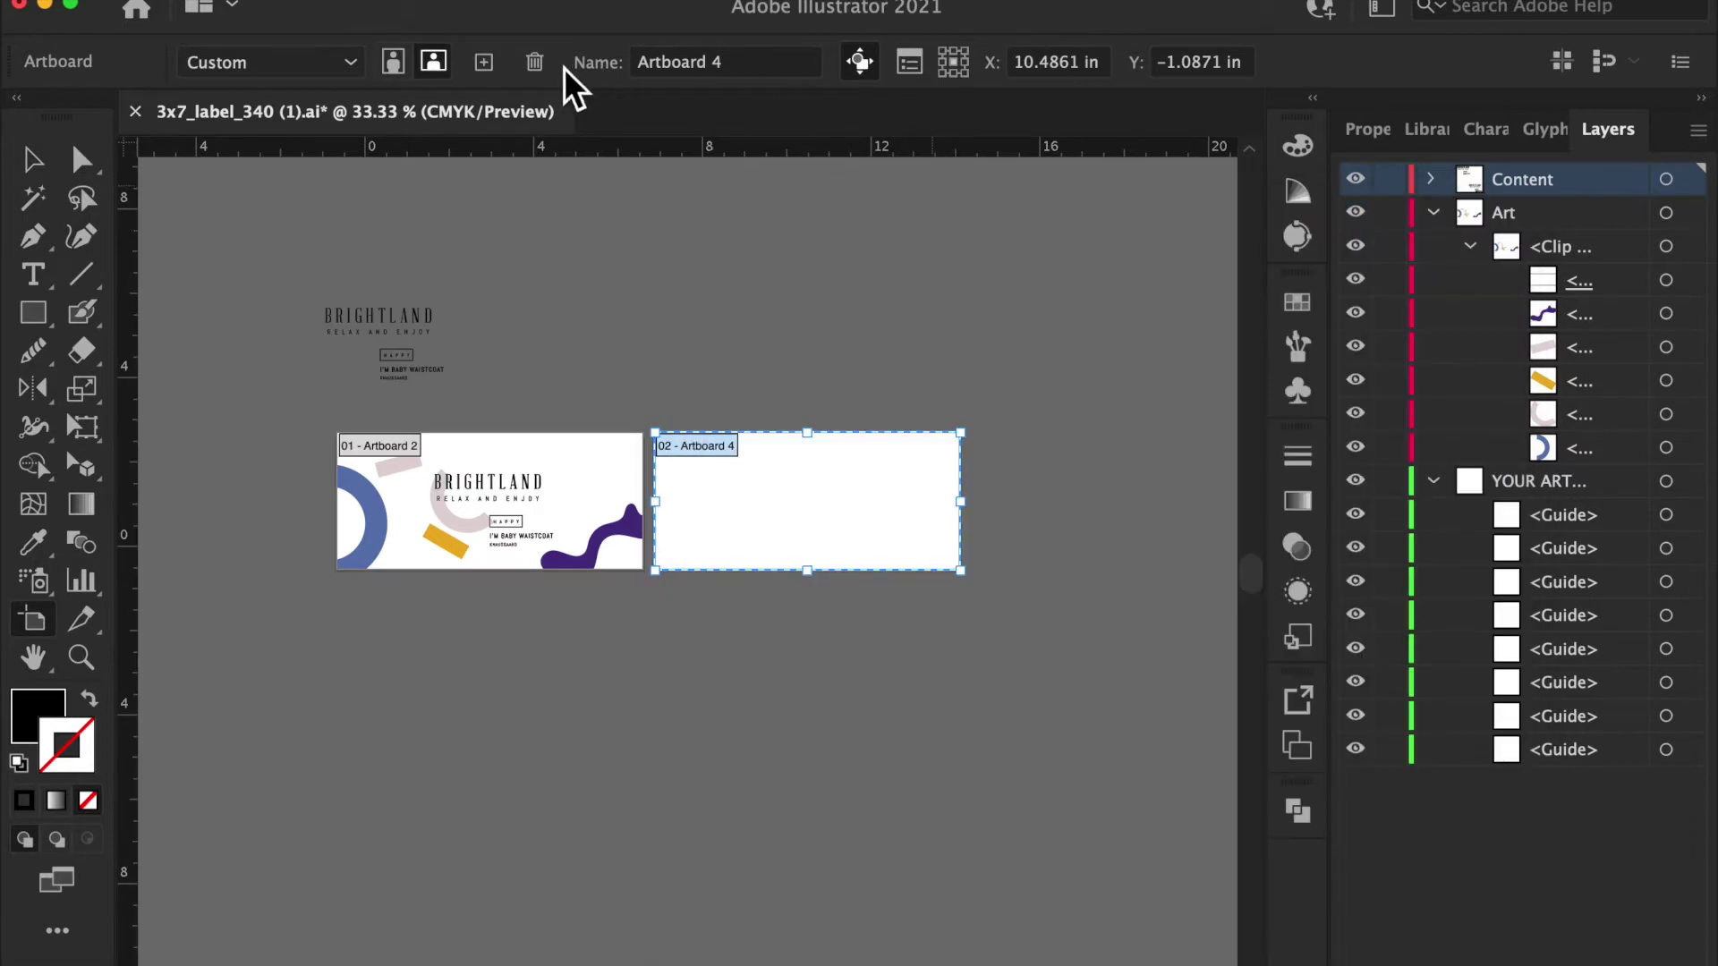
left_click(488, 66)
left_click(40, 161)
Duplicate the complete label design from the first artboard onto the second and third artboards, aligned to their edges.
scroll(403, 358, "left", 5)
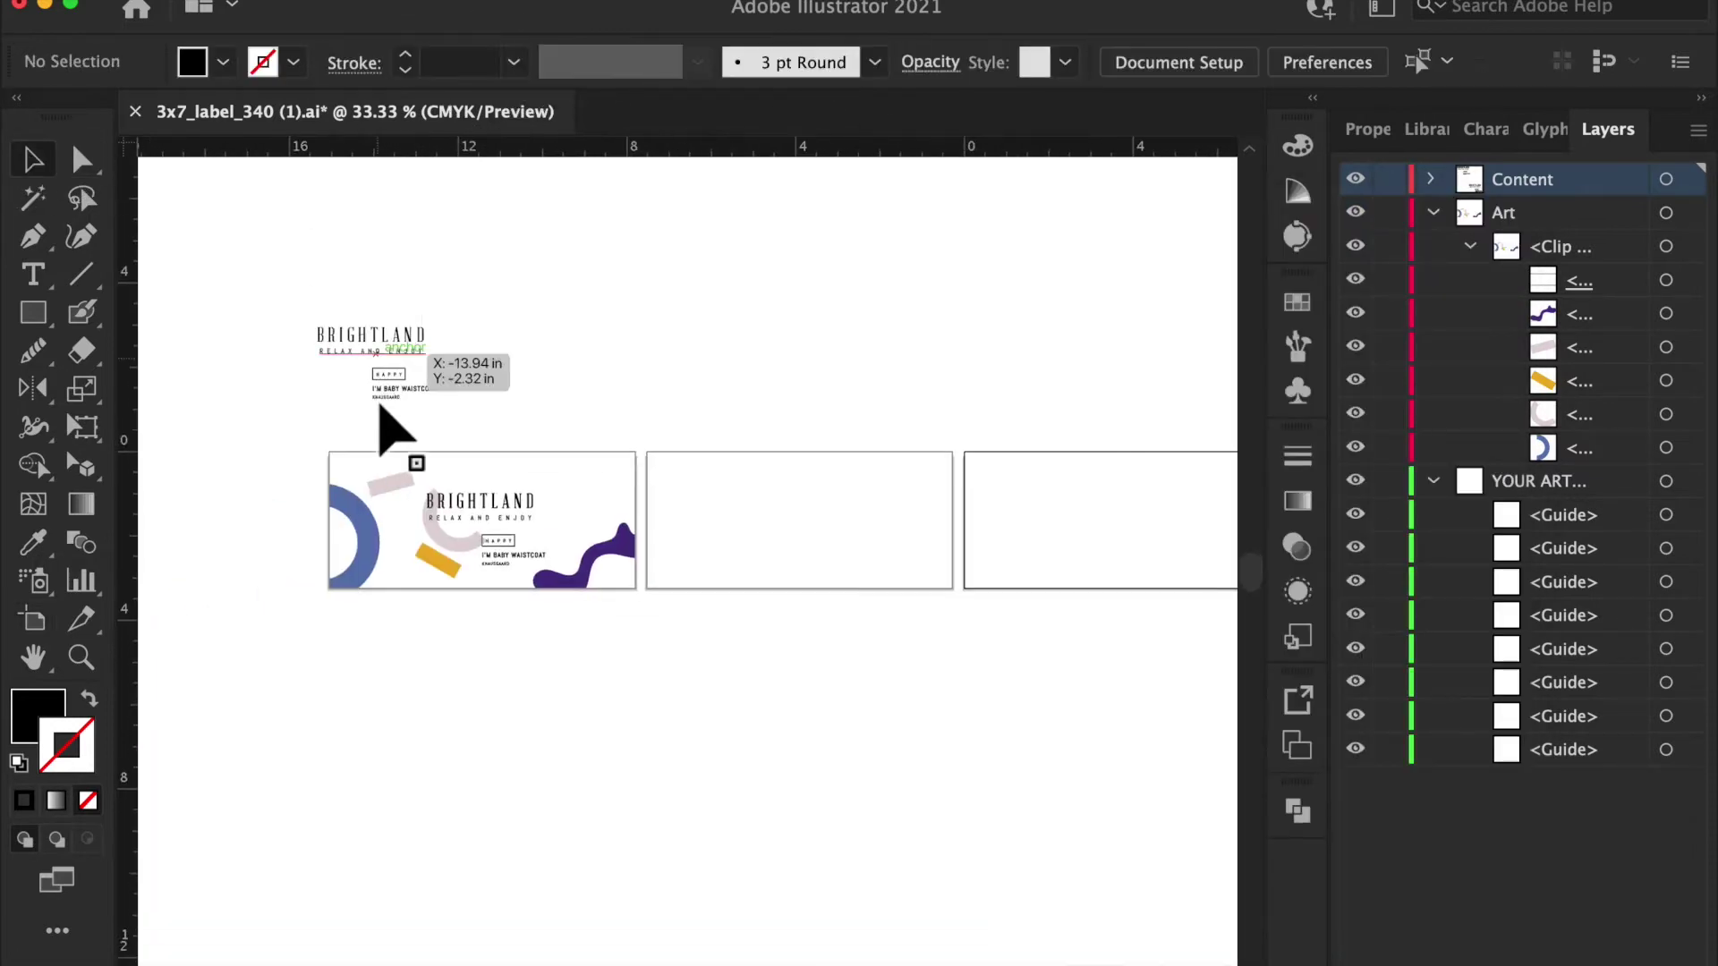
left_click_drag(299, 447, 671, 616)
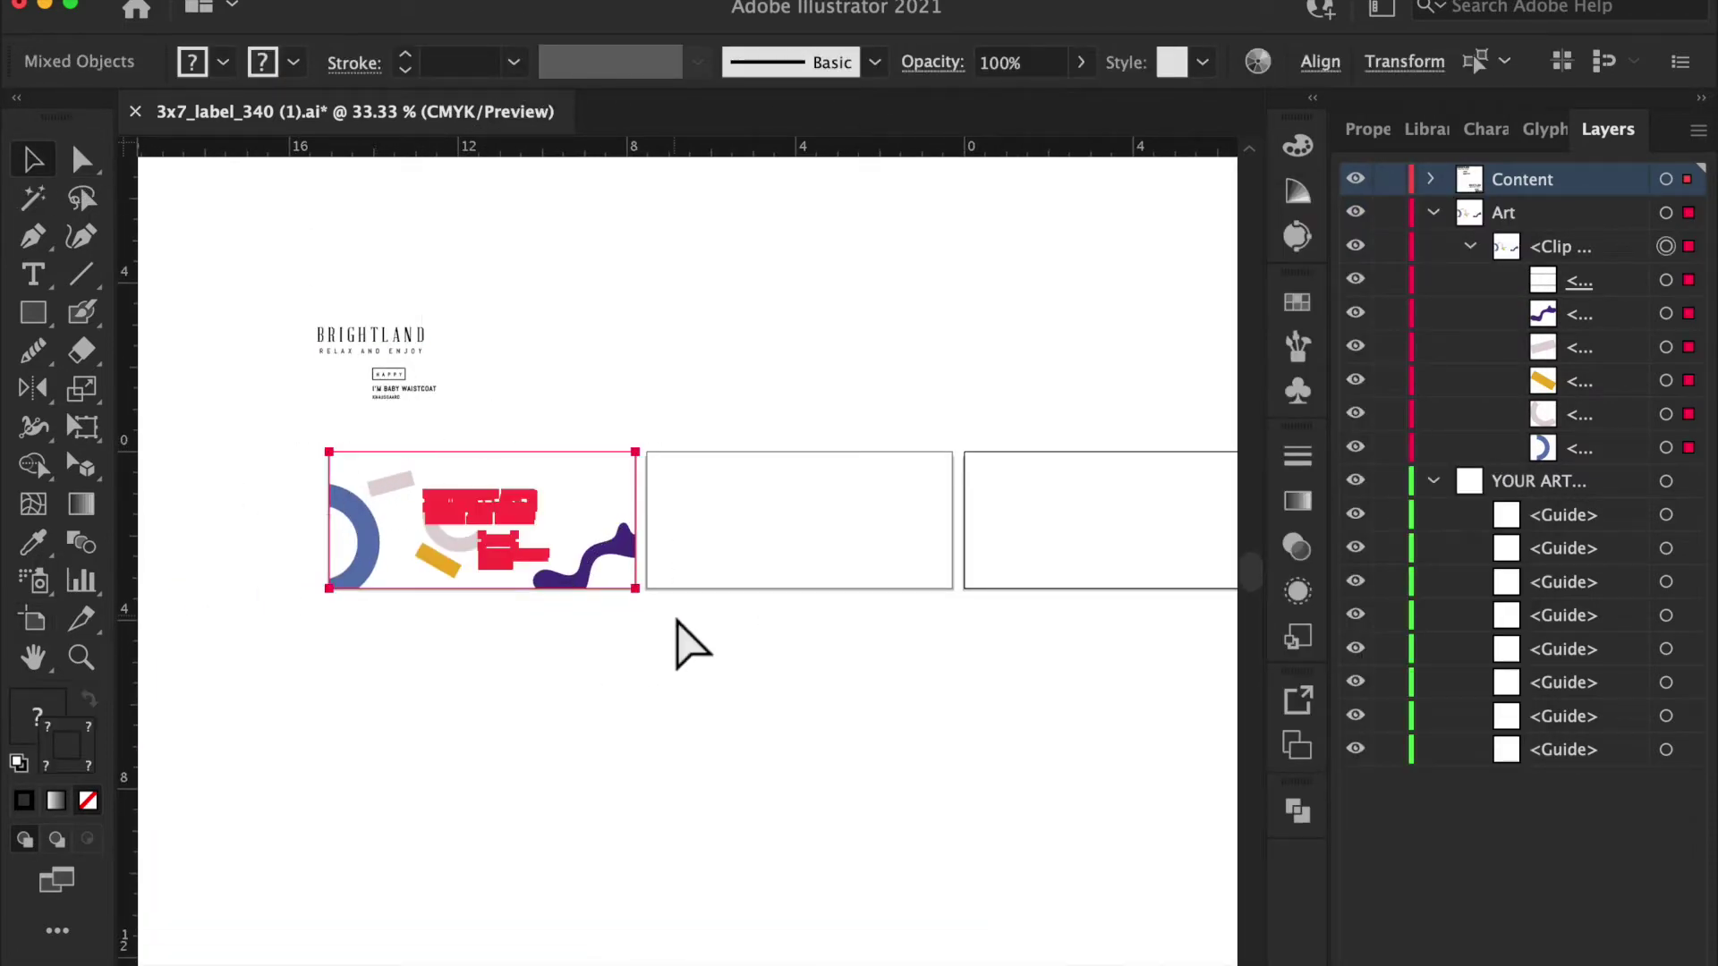
left_click_drag(480, 518, 792, 488)
scroll(793, 485, "right", 5)
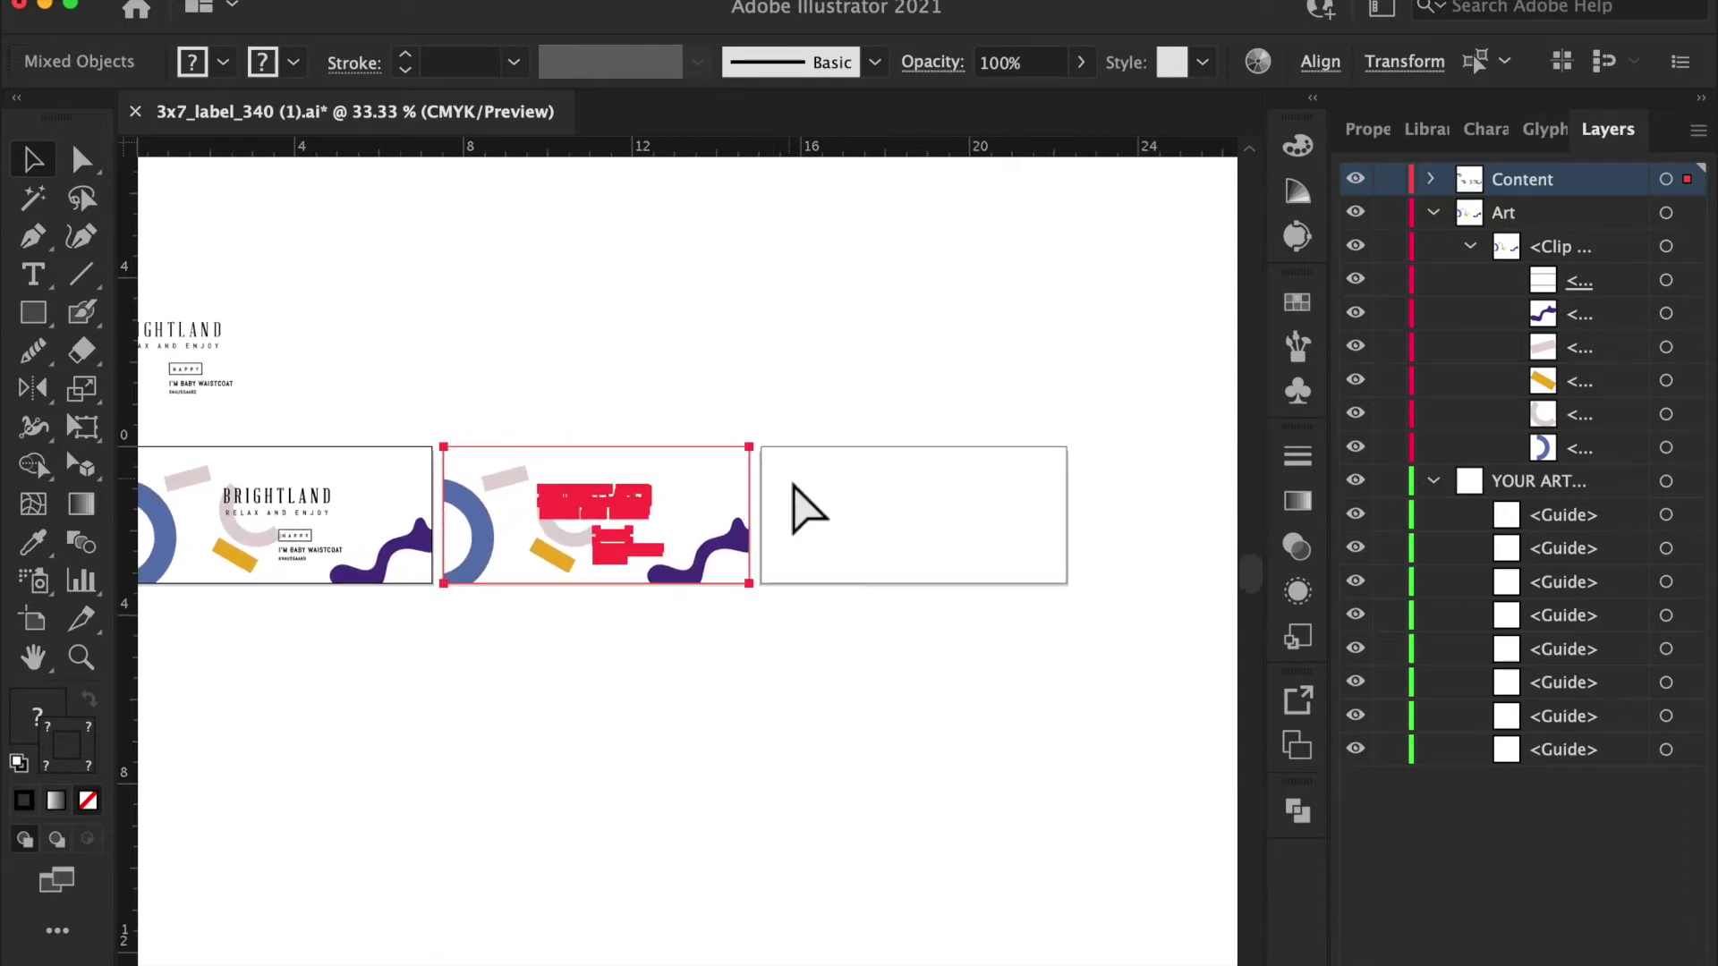
left_click_drag(583, 503, 902, 503)
left_click(1044, 365)
Delete the BRIGHTLAND wordmark from the label copy on the second artboard.
key("super+equal")
key("super+equal")
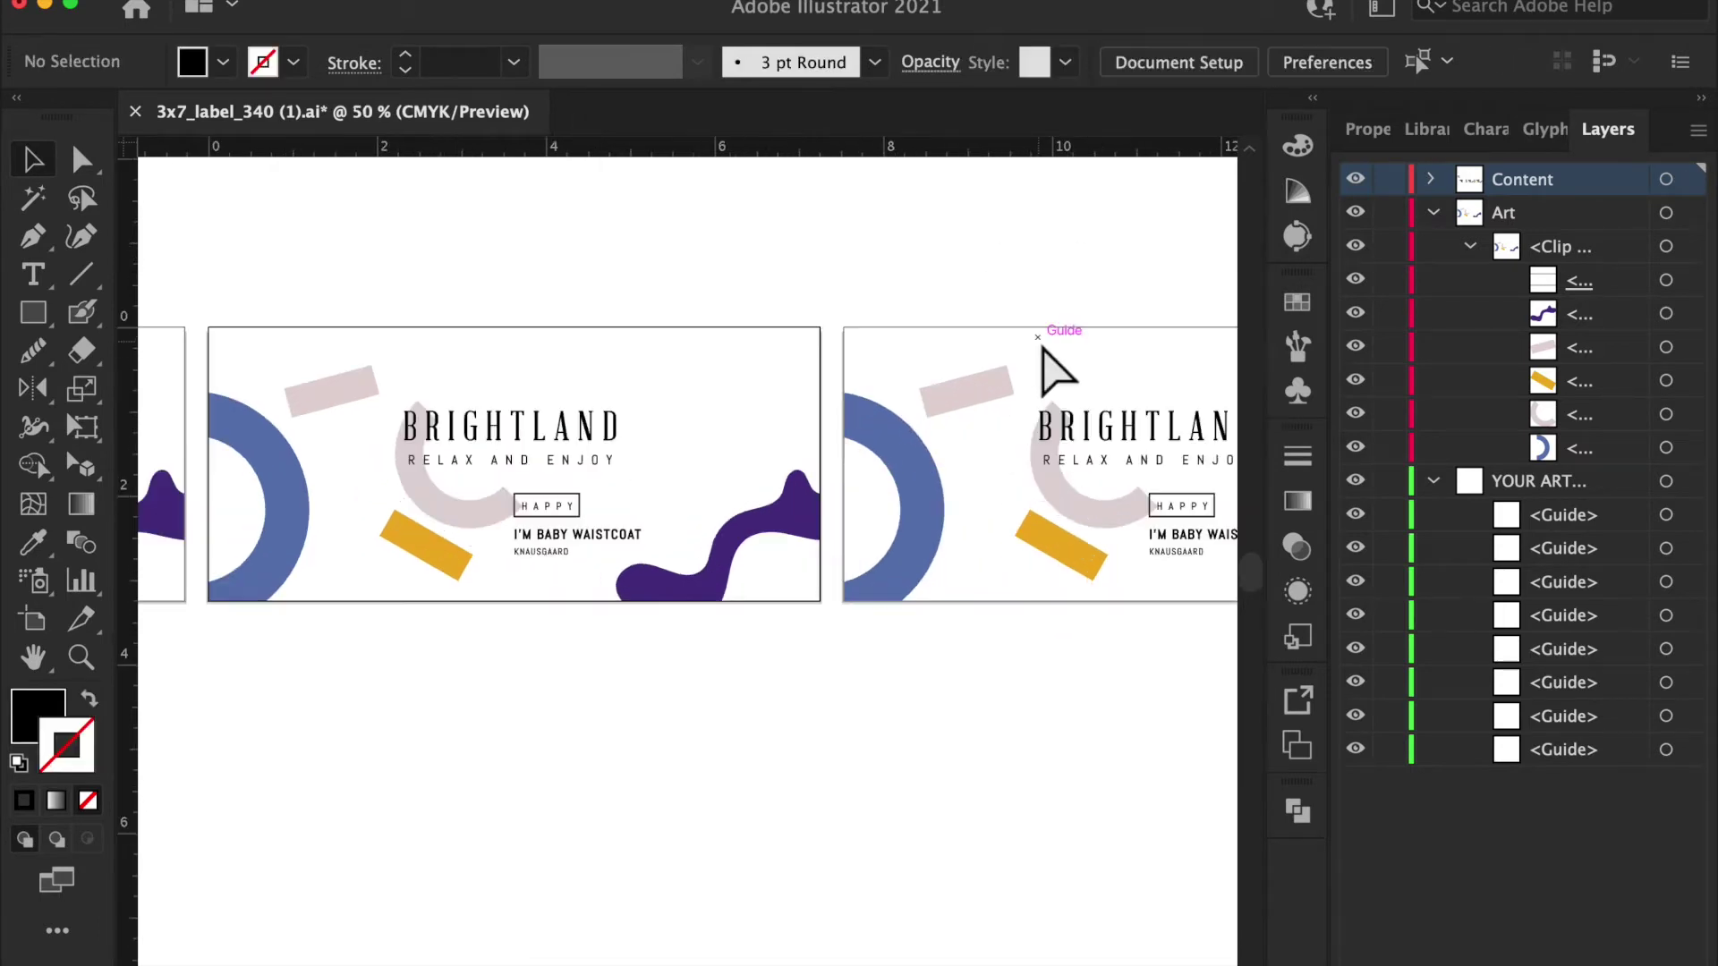
scroll(1041, 347, "up", 2)
scroll(1038, 348, "right", 7)
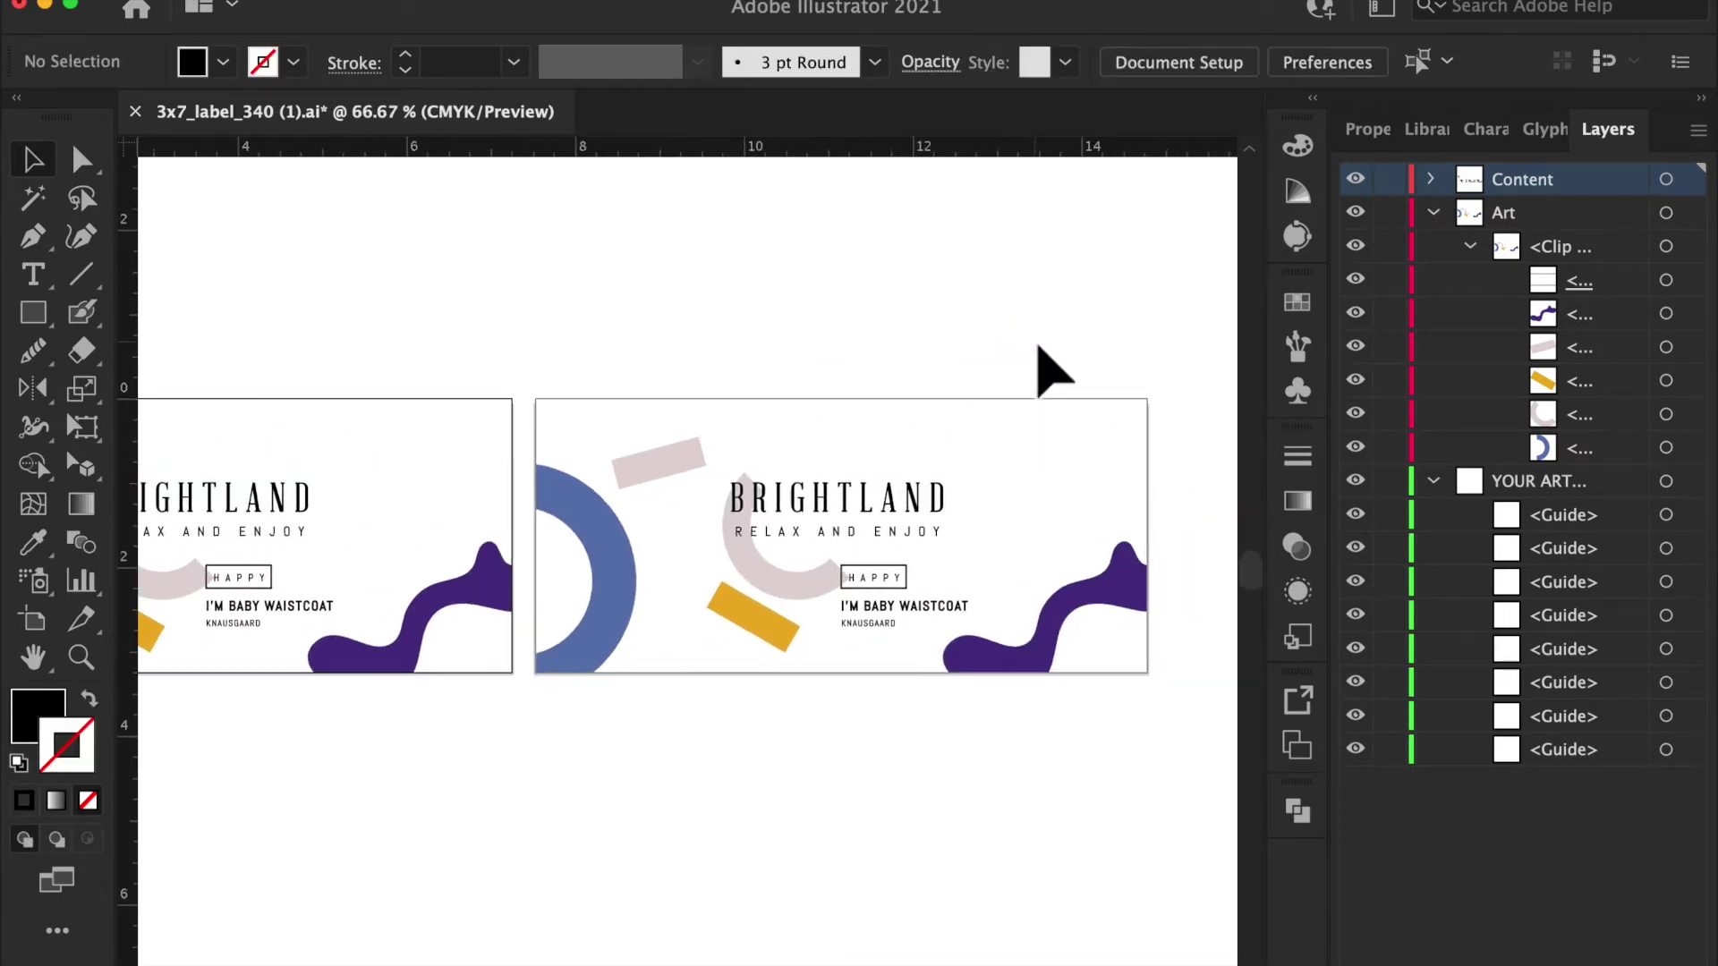
scroll(859, 565, "left", 9)
scroll(859, 566, "down", 2)
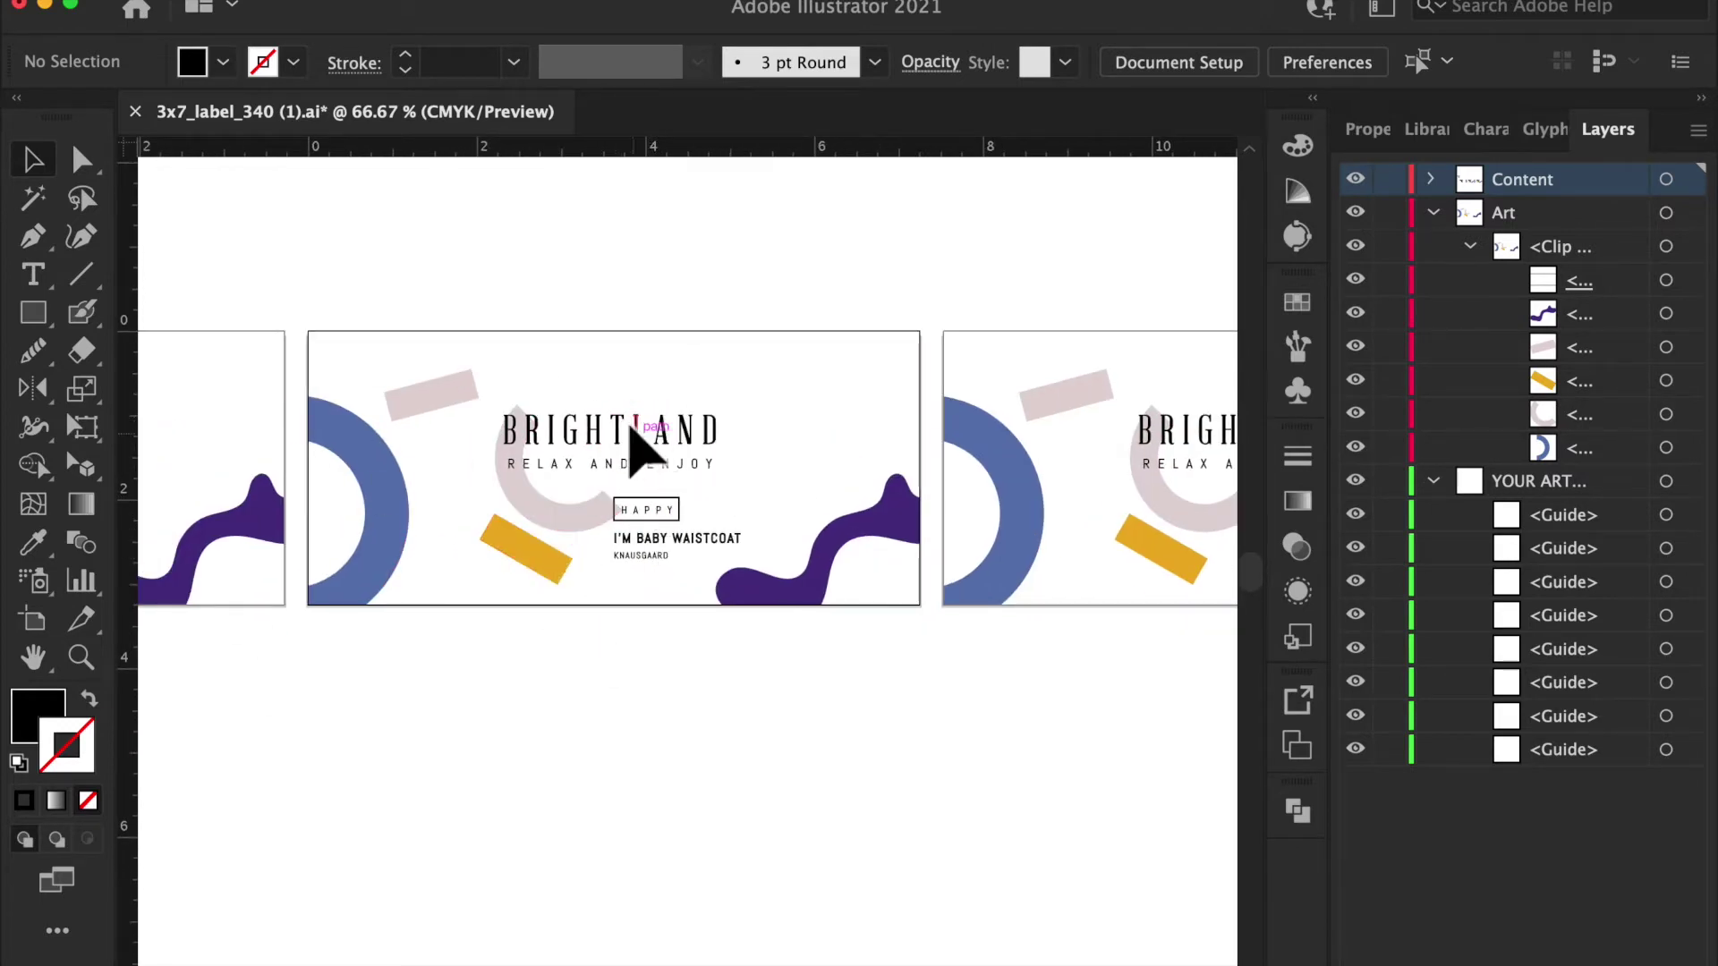
left_click(676, 438)
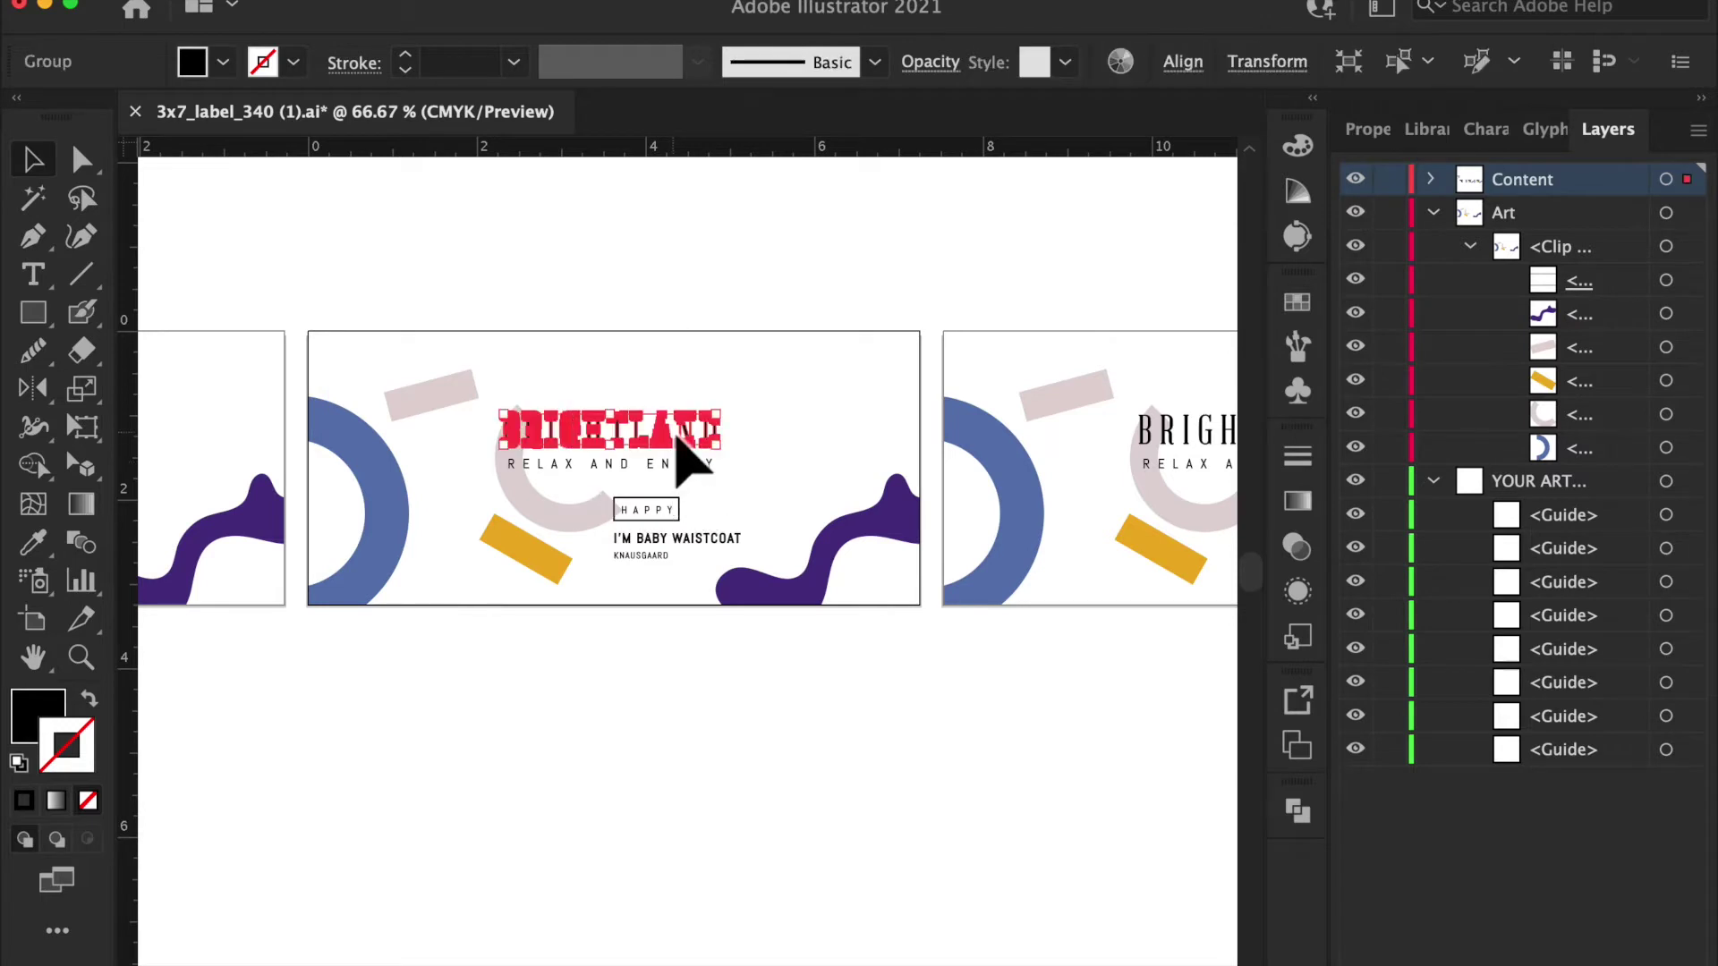
key("Delete")
Delete the clipped artwork and all smaller text from the third artboard, keeping only the BRIGHTLAND wordmark.
scroll(677, 438, "right", 1)
scroll(689, 458, "right", 5)
left_click(761, 315)
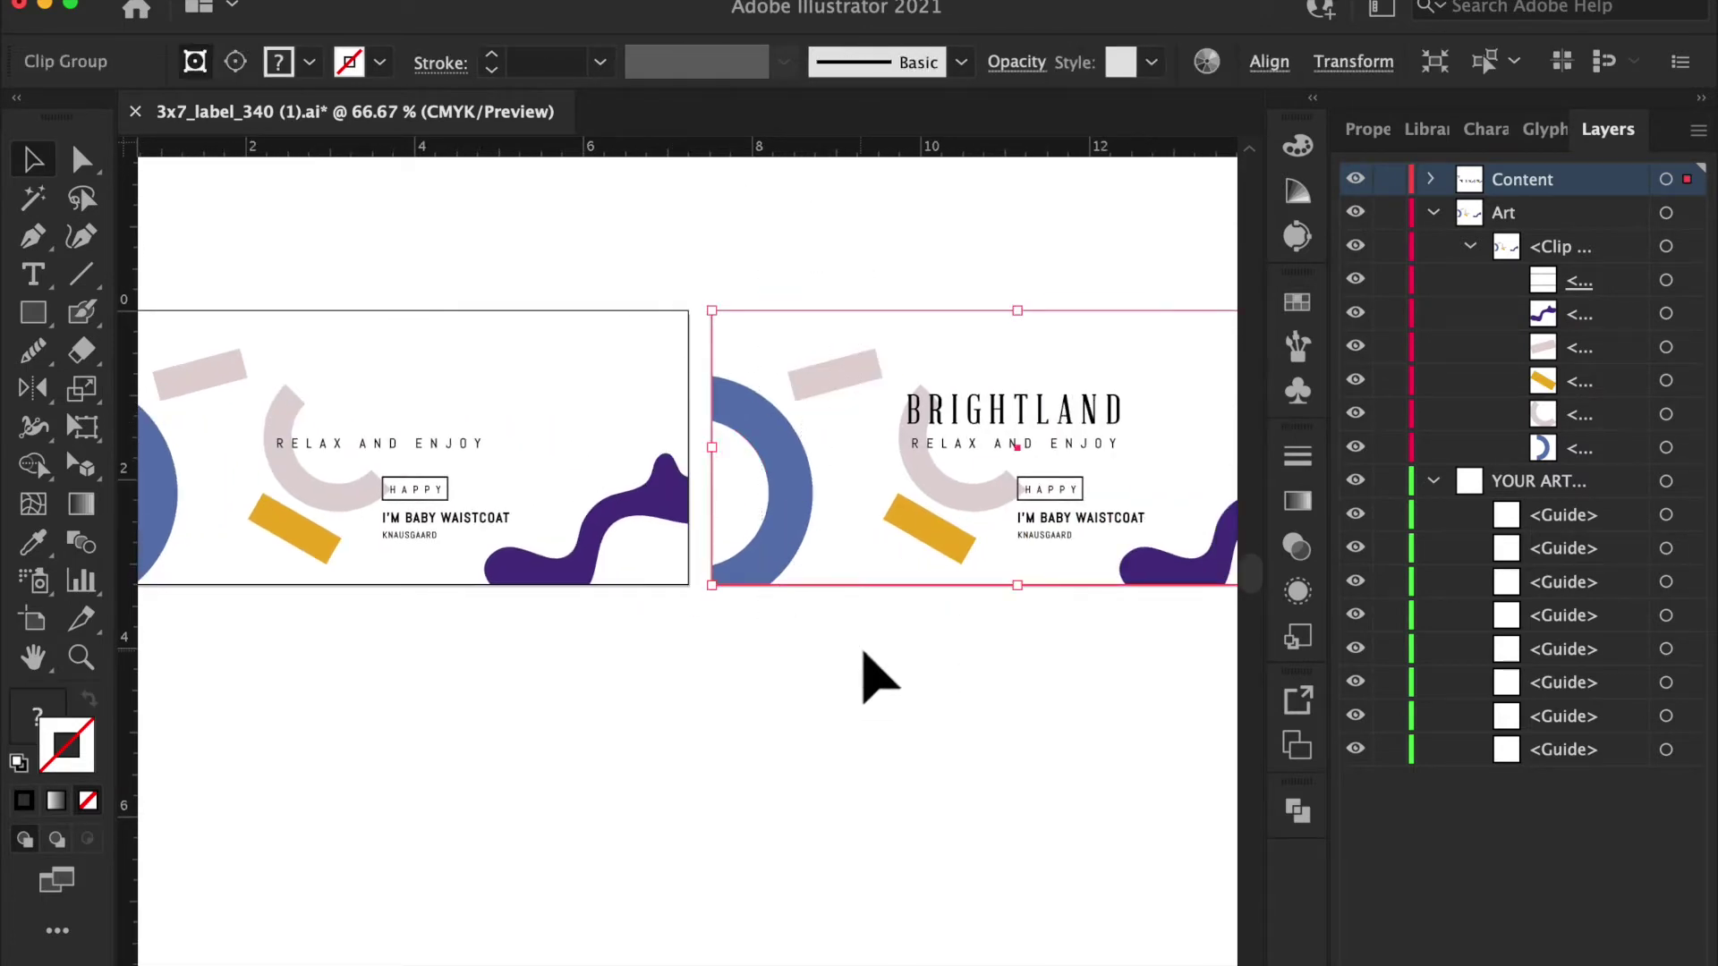
key("Delete")
left_click(1070, 524)
left_click_drag(1112, 556, 990, 440)
key("Delete")
Compare the artwork on the second artboard with the separated BRIGHTLAND wordmark on the third.
key("super+minus")
key("super+minus")
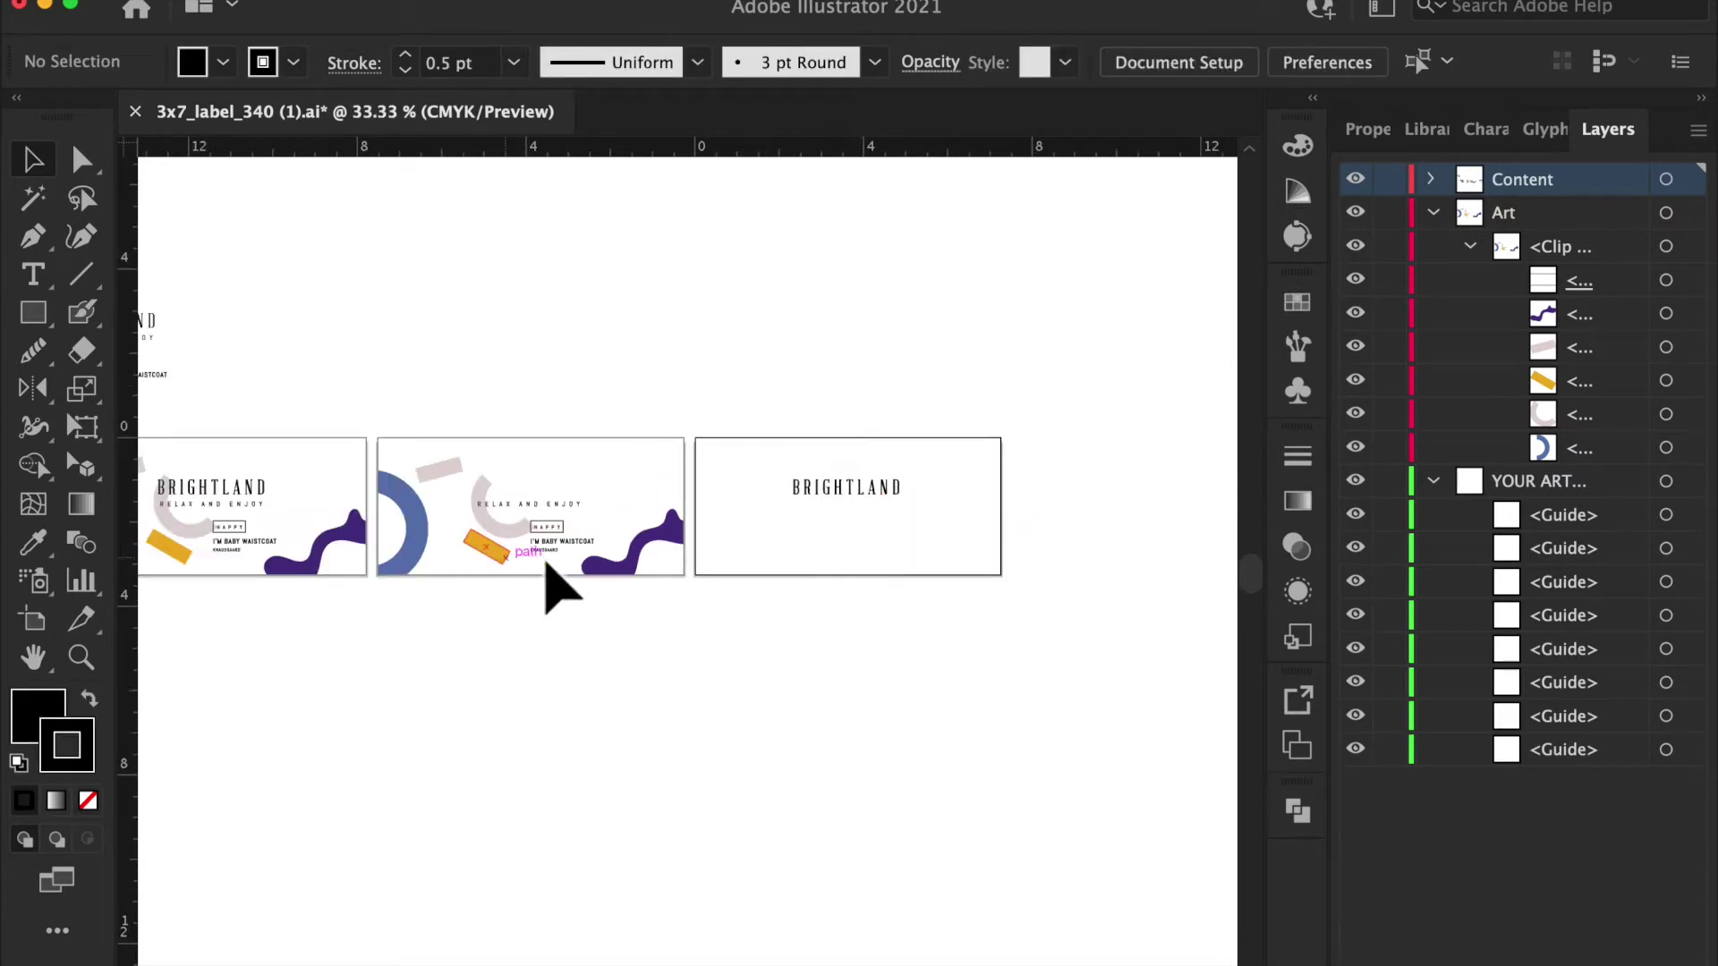
key("super+equal")
key("super+equal")
key("super+equal")
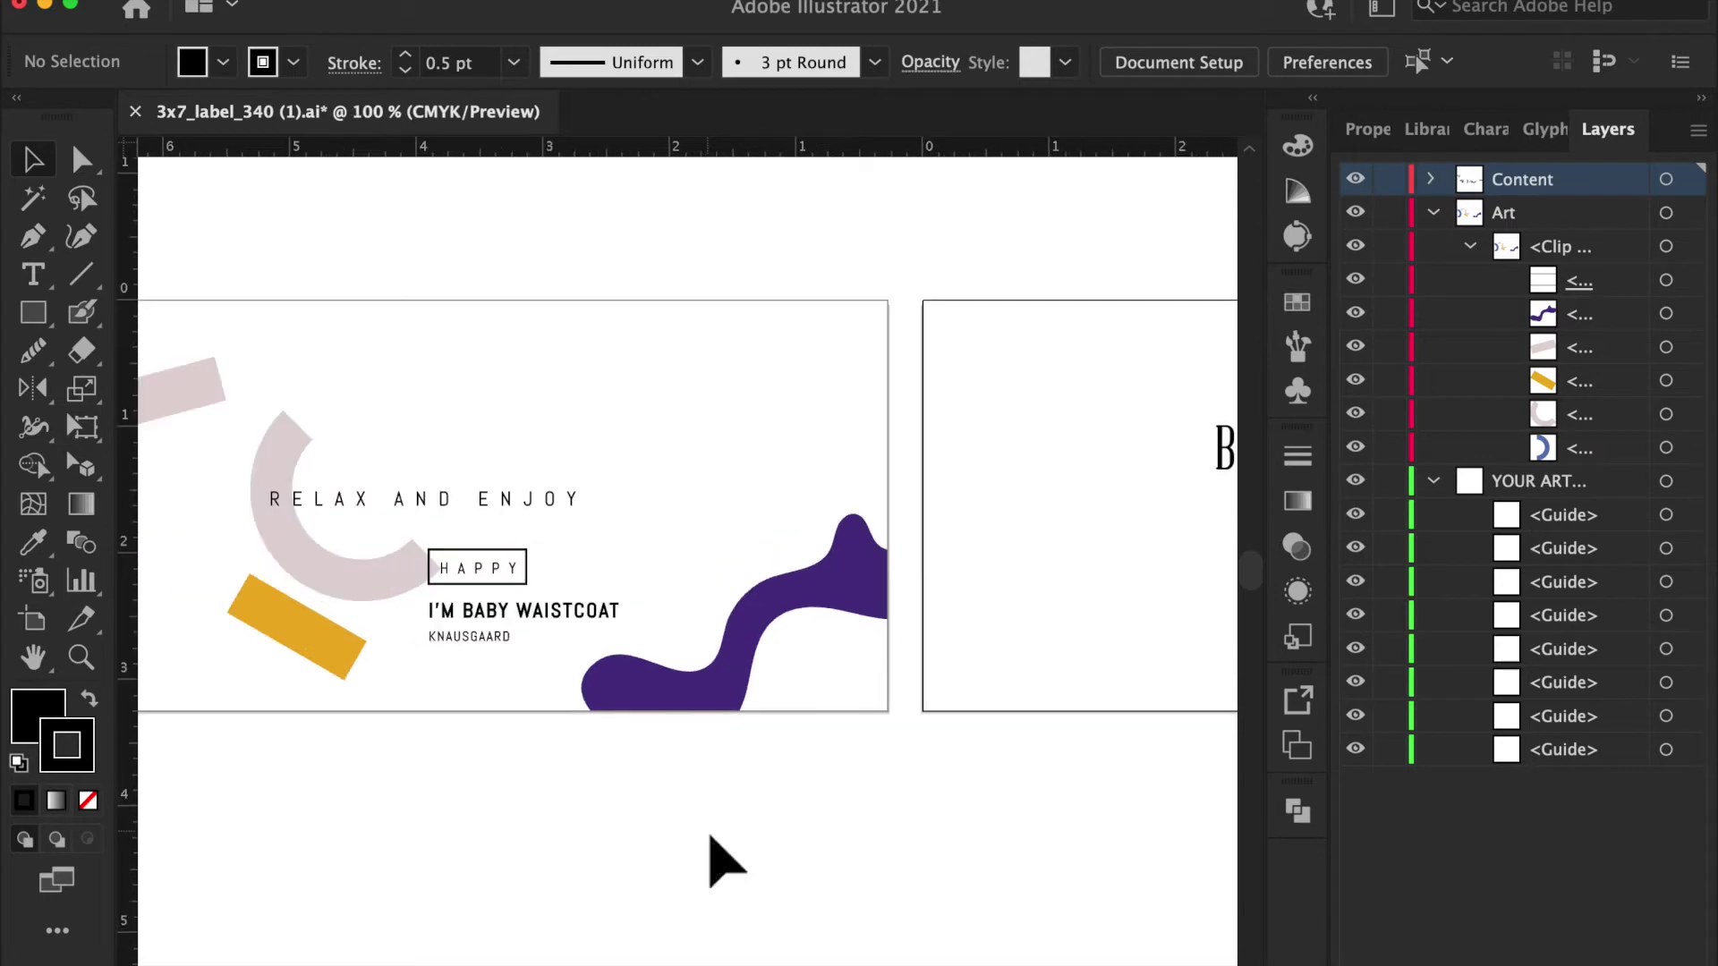
left_click(868, 475)
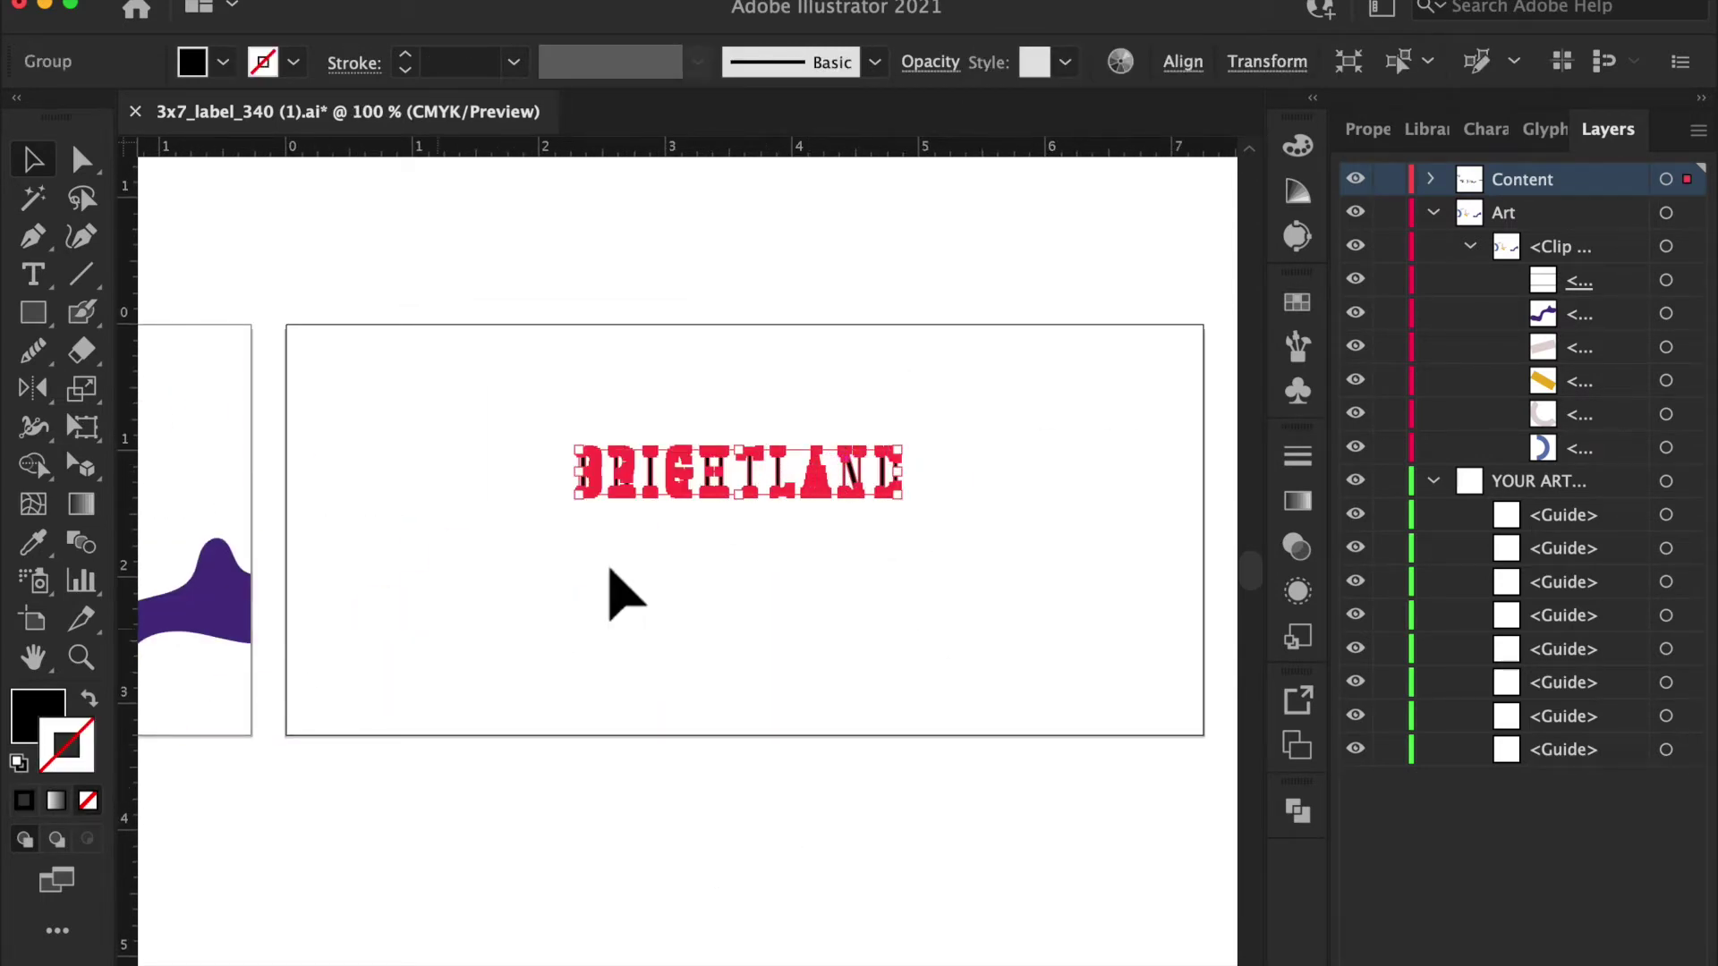
left_click(660, 575)
scroll(671, 509, "left", 5)
scroll(671, 510, "down", 2)
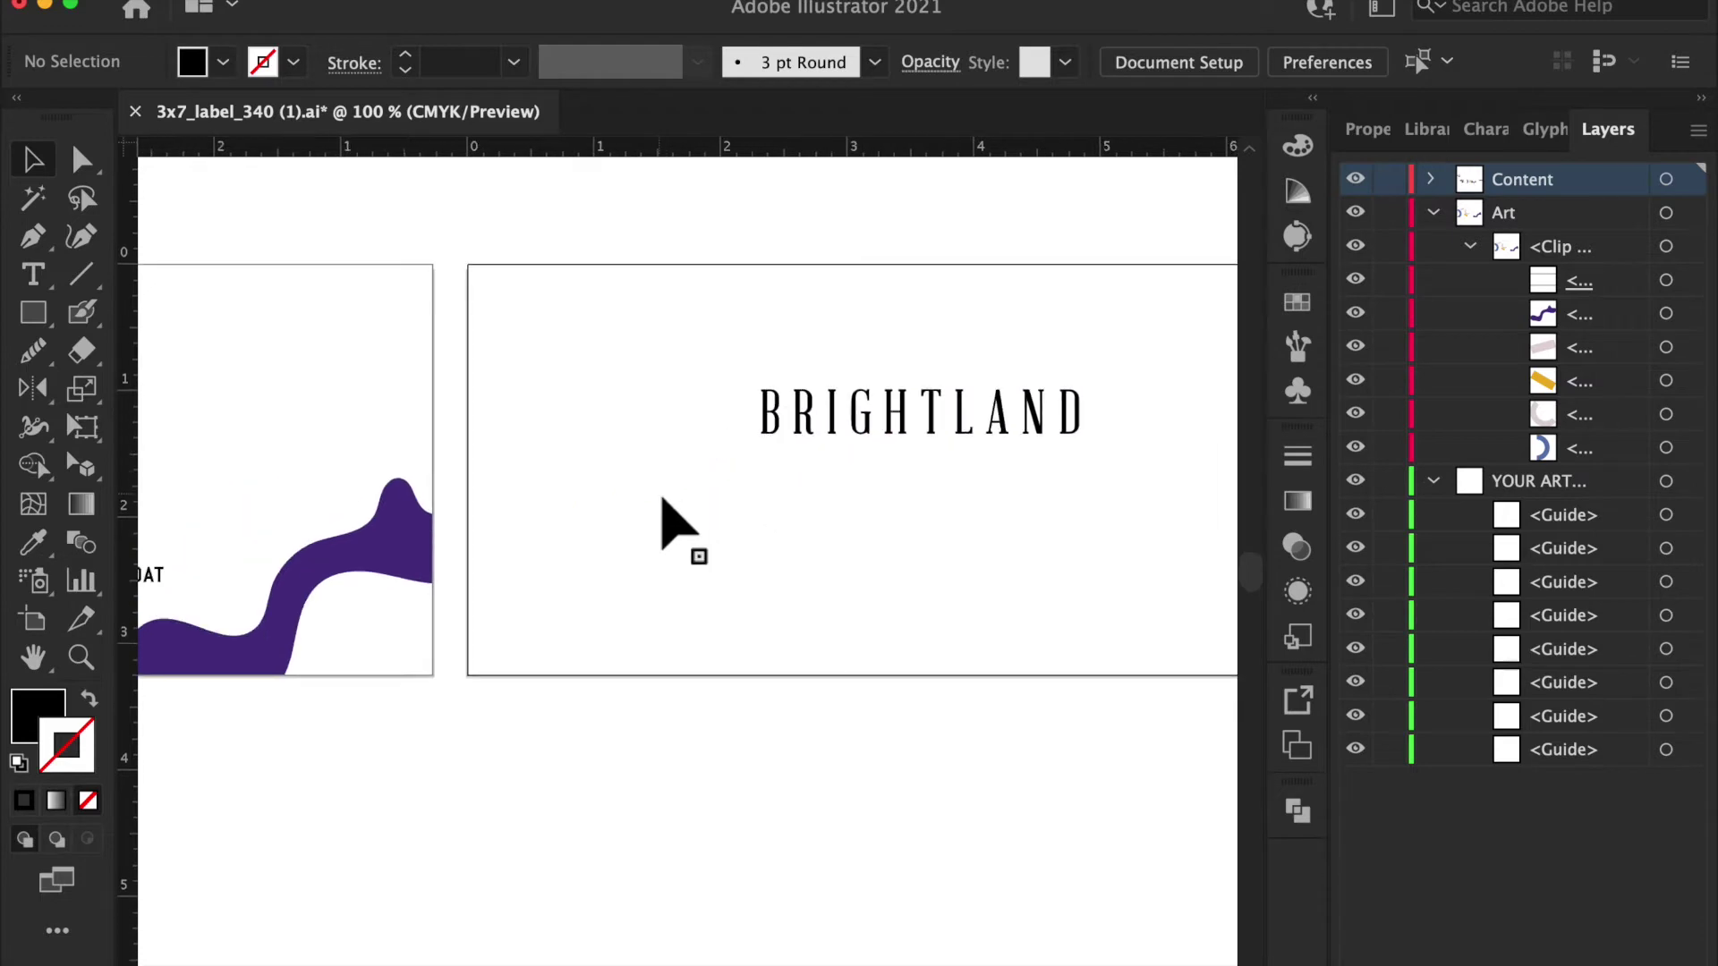
key("super+minus")
key("super+minus")
key("super+minus")
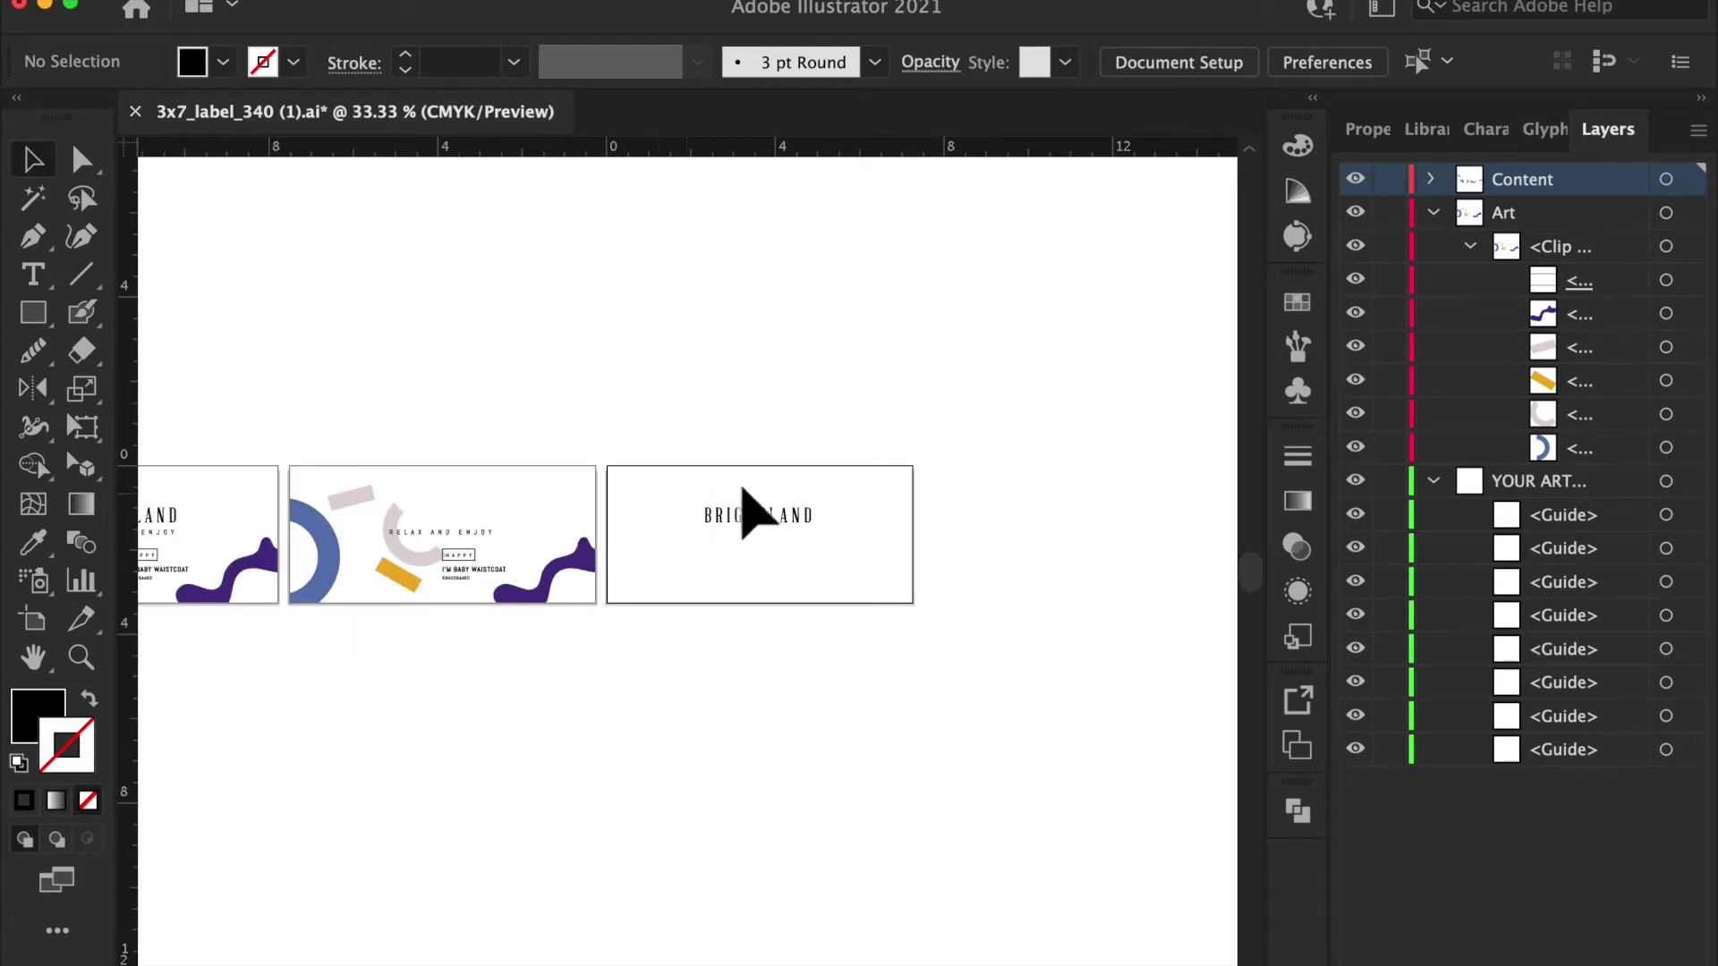
left_click(763, 508)
left_click(851, 376)
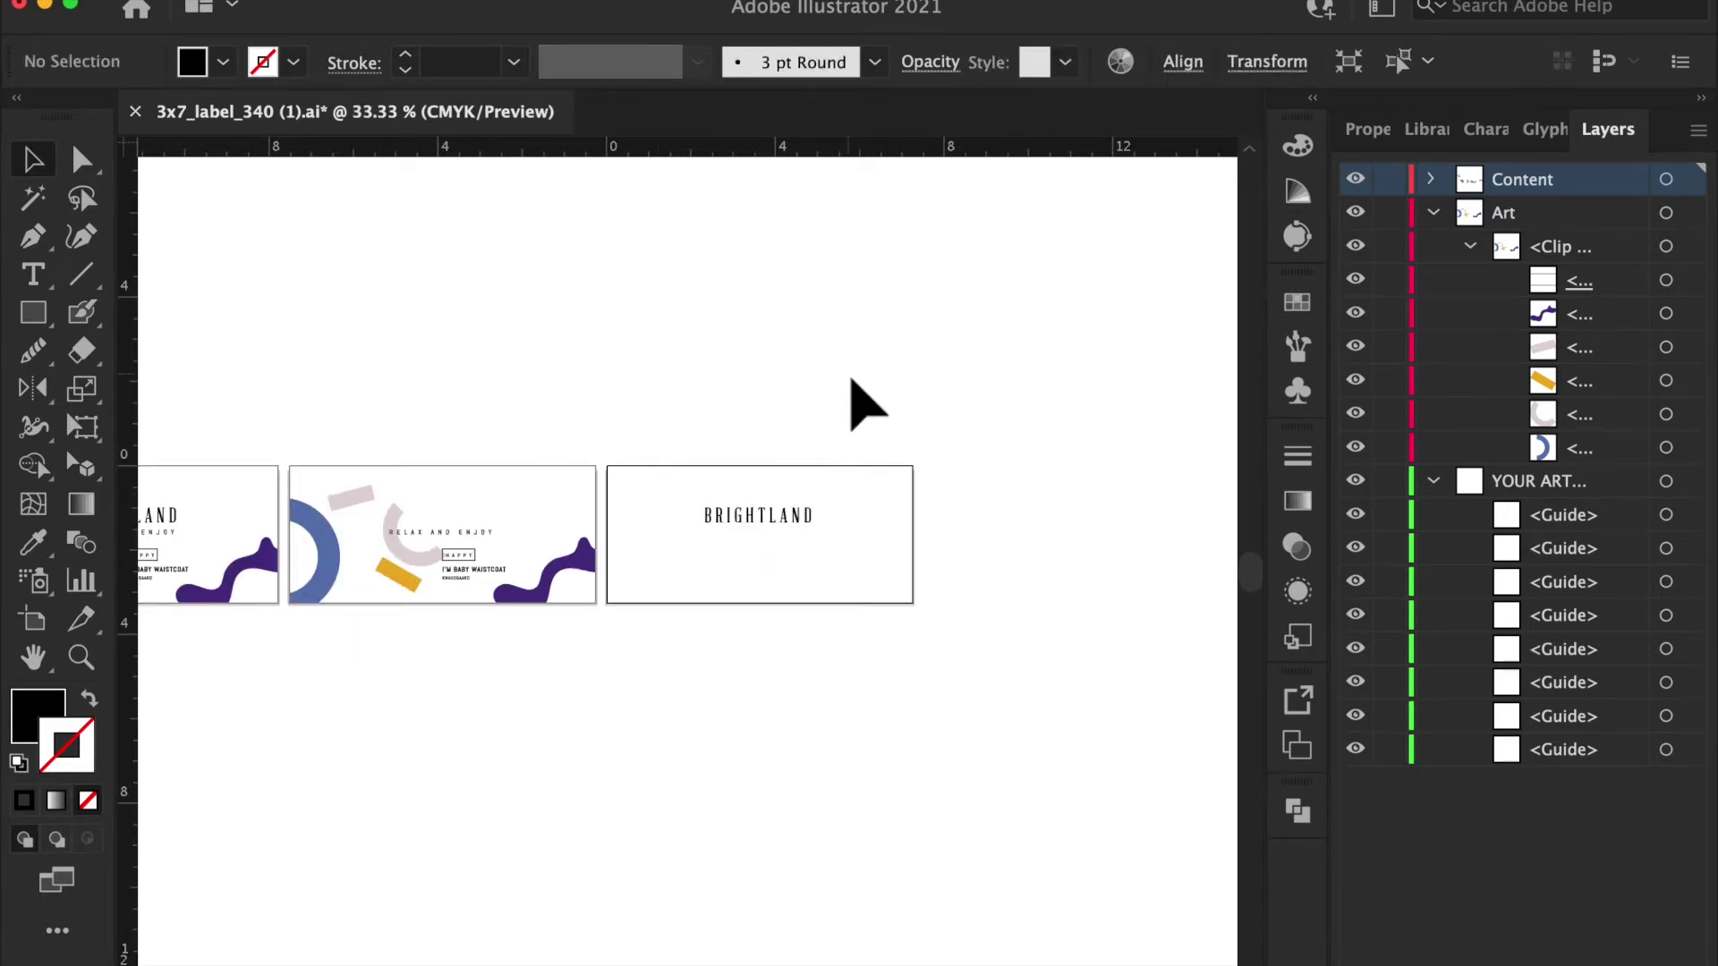
Add a fourth and a fifth artboard after the wordmark artboard and leave artboard editing.
left_click(1226, 62)
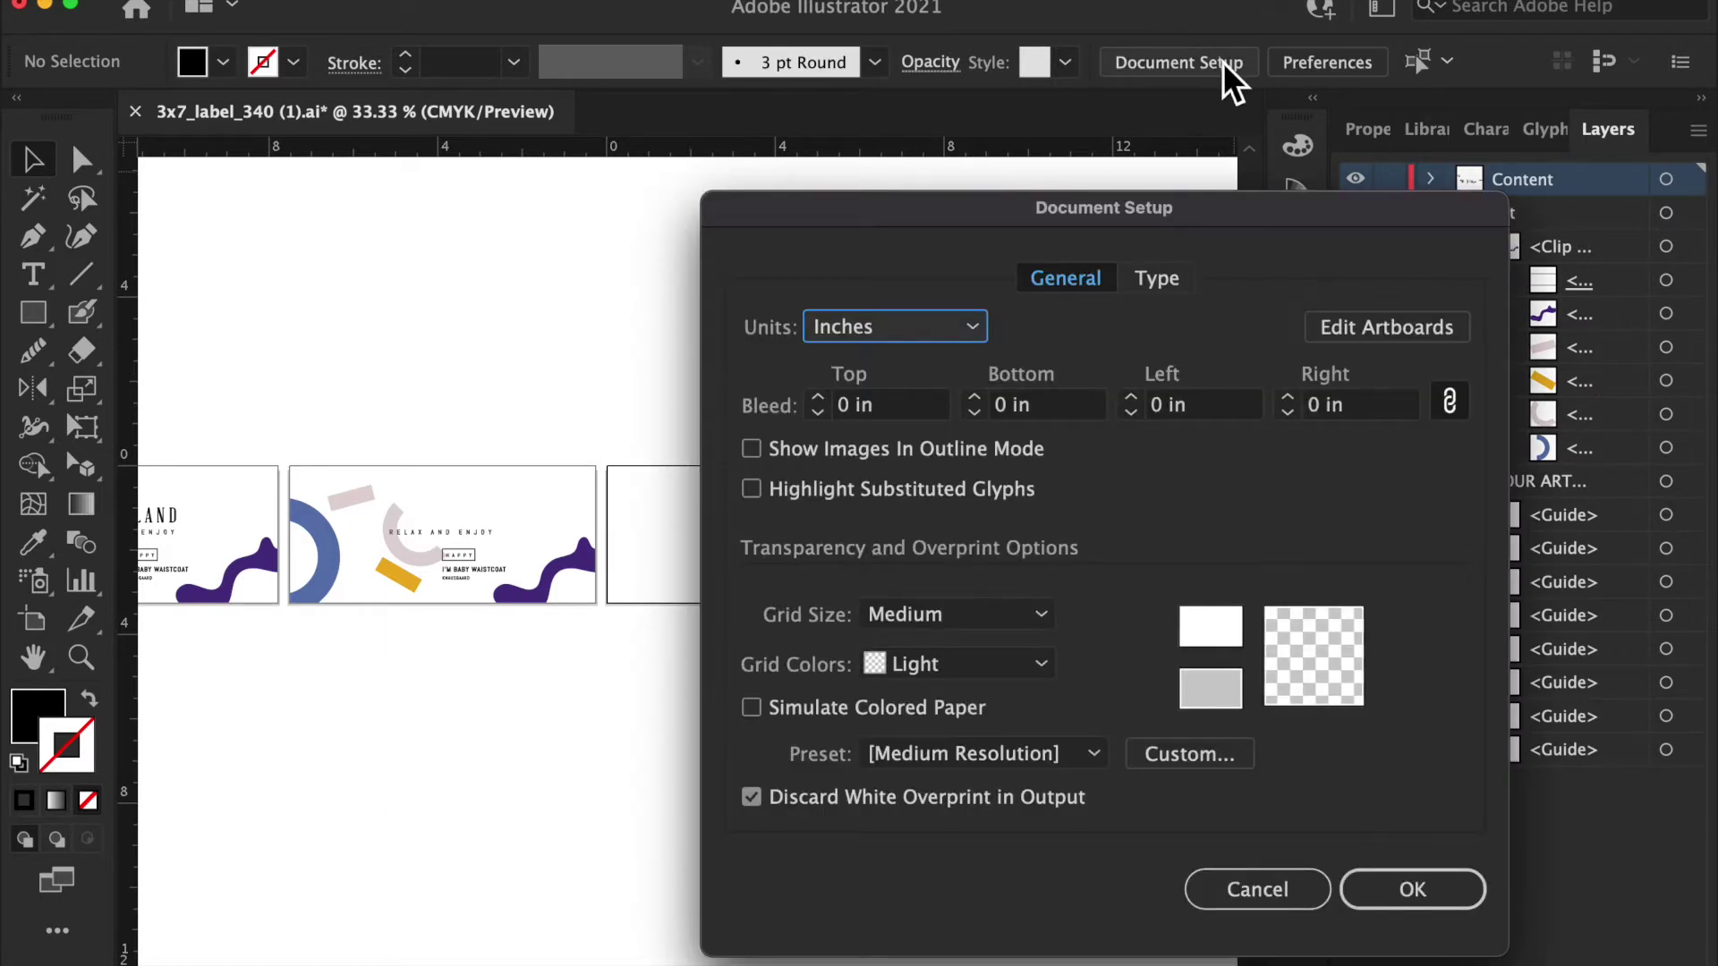
left_click(1416, 340)
left_click(484, 62)
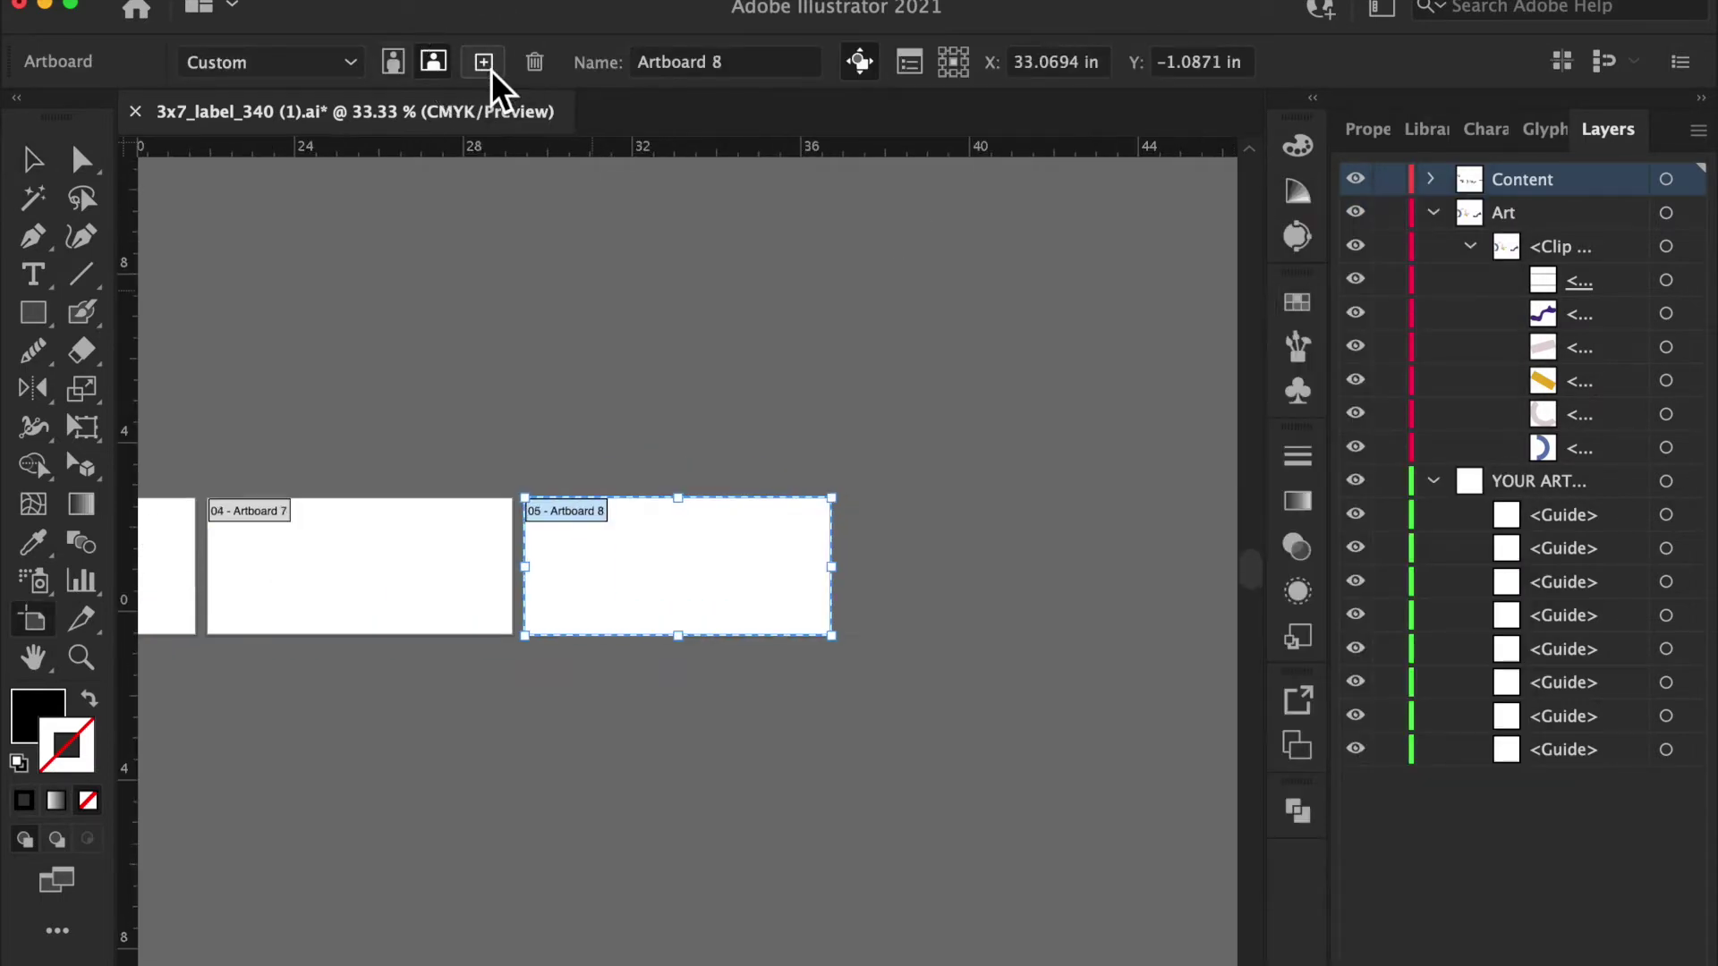
left_click(484, 61)
key("super+minus")
scroll(640, 327, "left", 5)
scroll(639, 328, "down", 3)
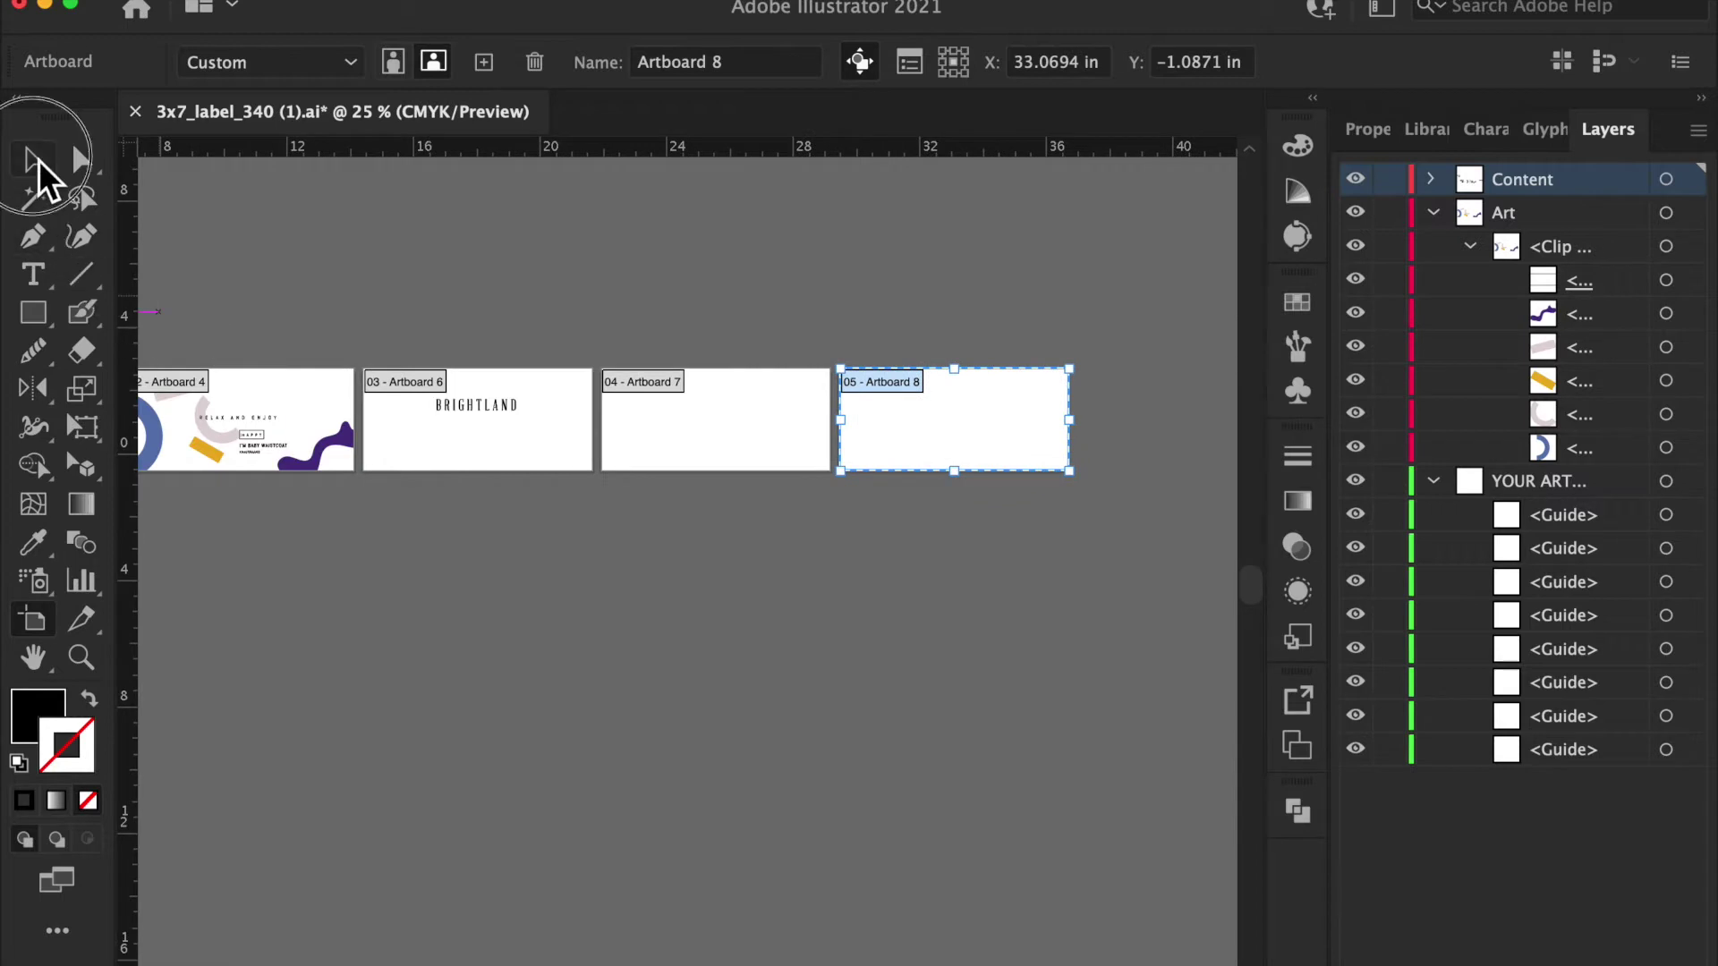
left_click(37, 163)
Copy the complete label design from the first artboard and paste it aligned onto the fourth artboard.
scroll(435, 266, "left", 5)
left_click_drag(158, 317, 403, 480)
scroll(466, 488, "right", 5)
left_click(587, 498)
key("super+equal")
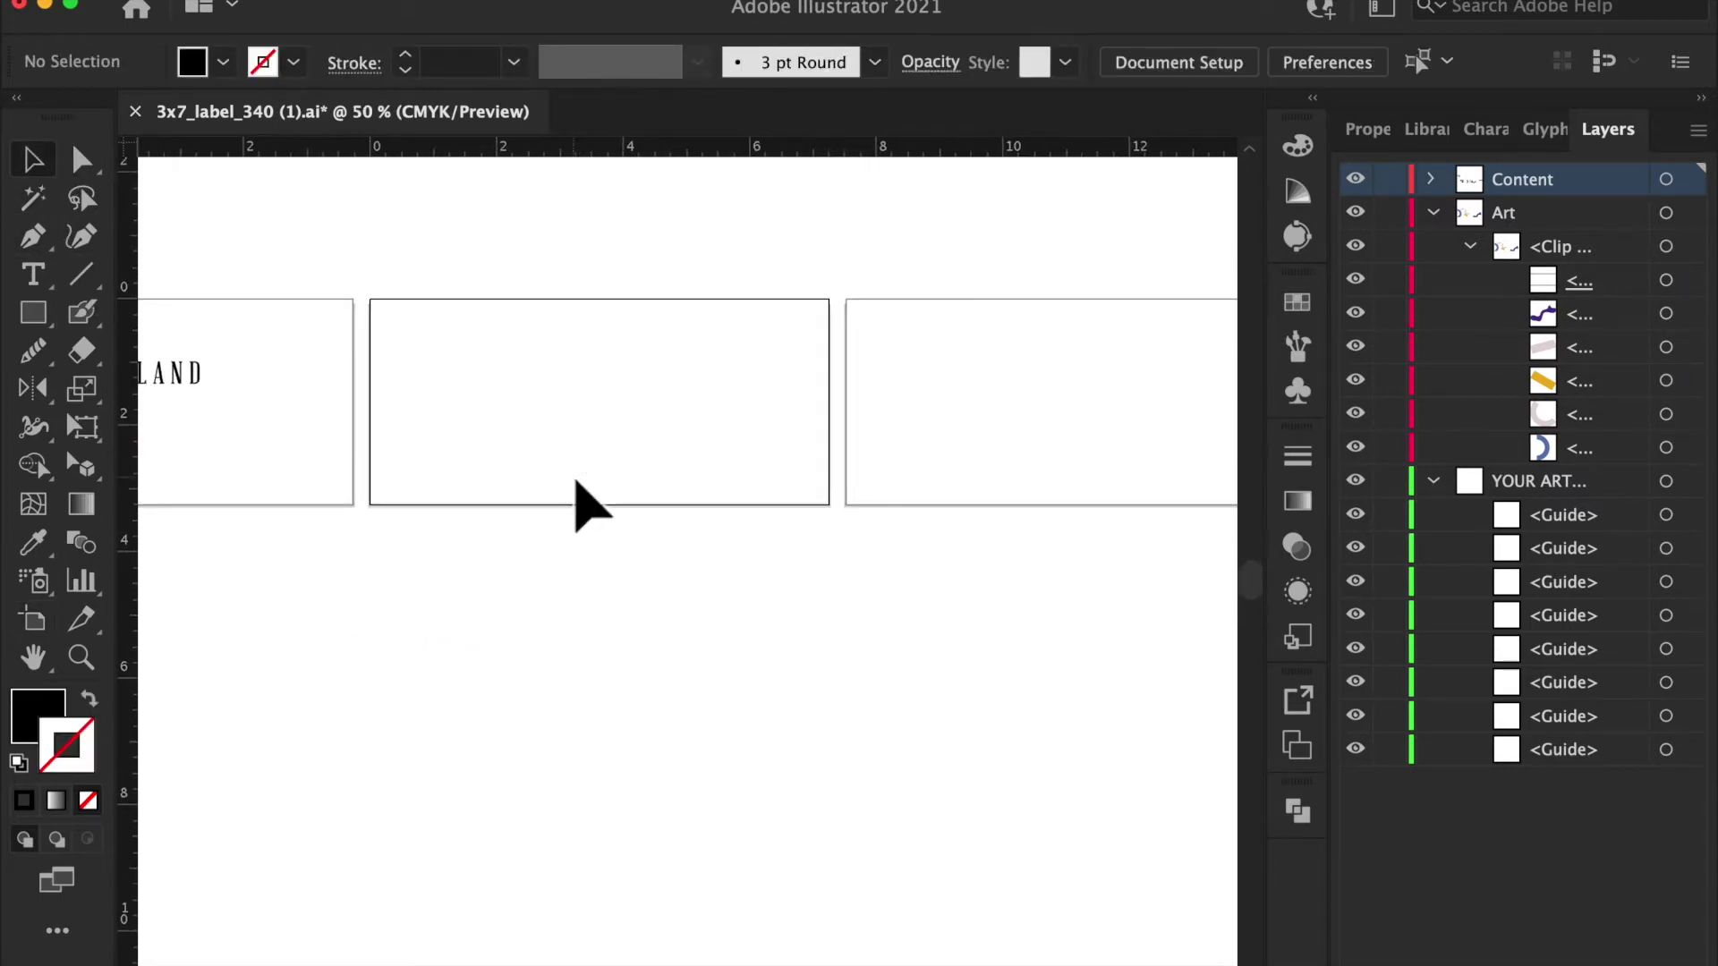
scroll(577, 480, "up", 2)
key("super+a")
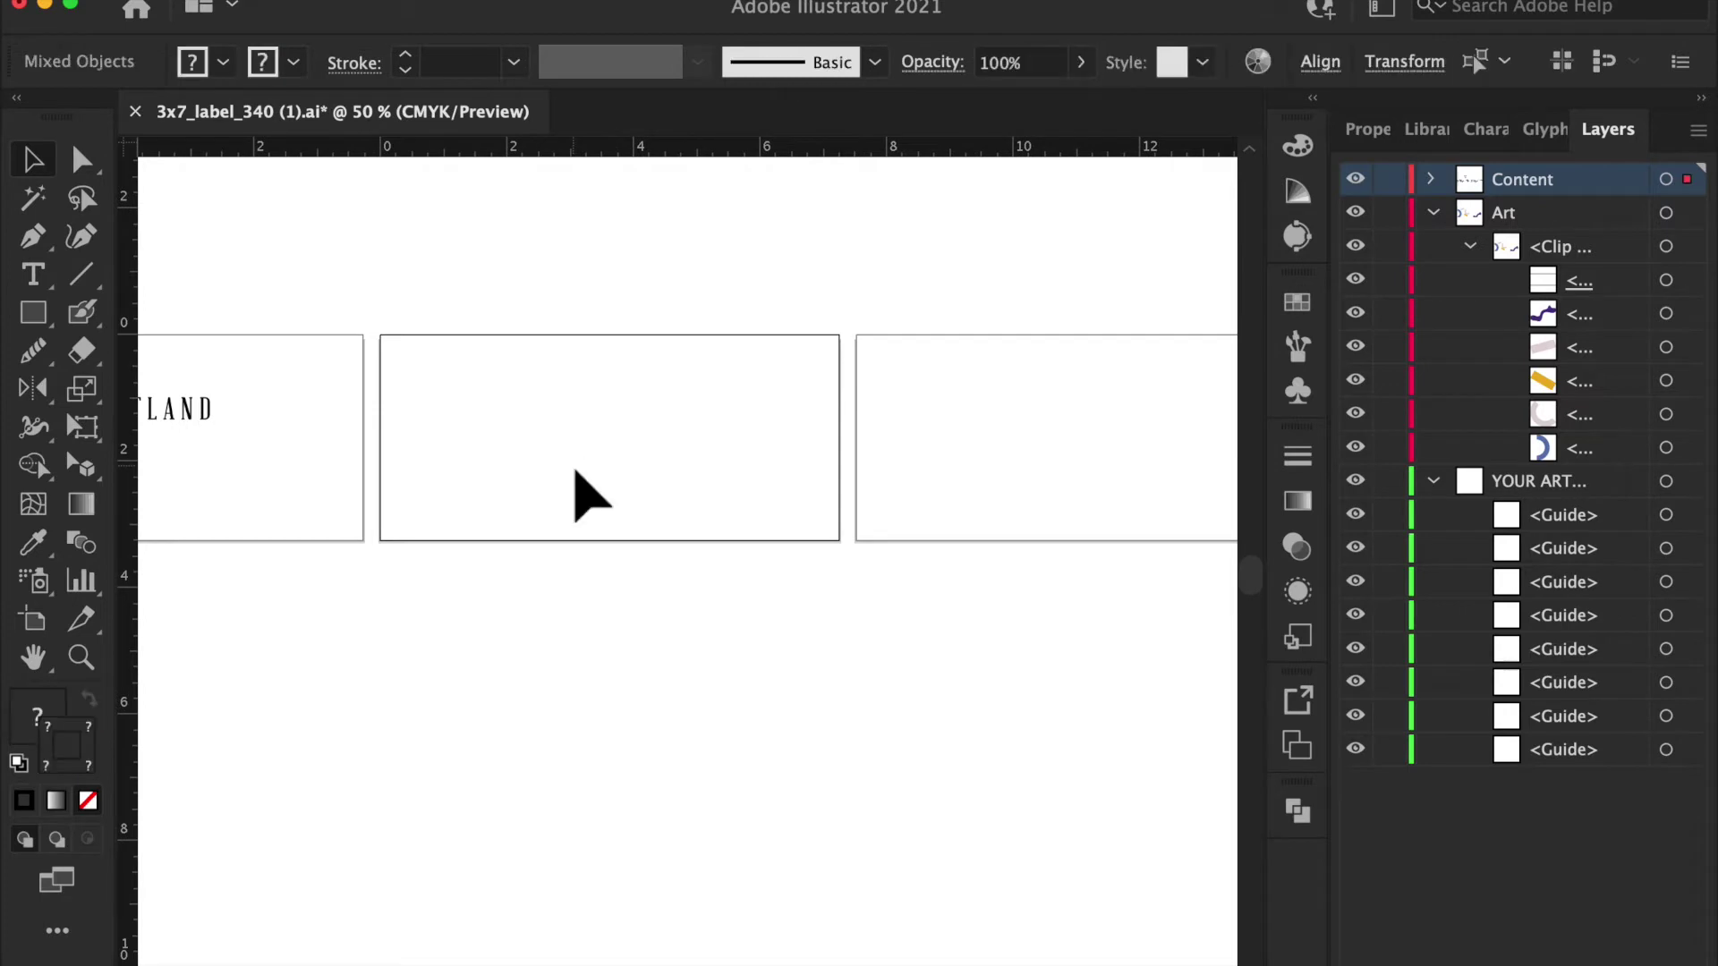
left_click(587, 480)
key("super+v")
left_click_drag(638, 533, 575, 421)
Duplicate the label design from the fourth artboard onto the fifth, aligned to its edges.
scroll(575, 422, "right", 3)
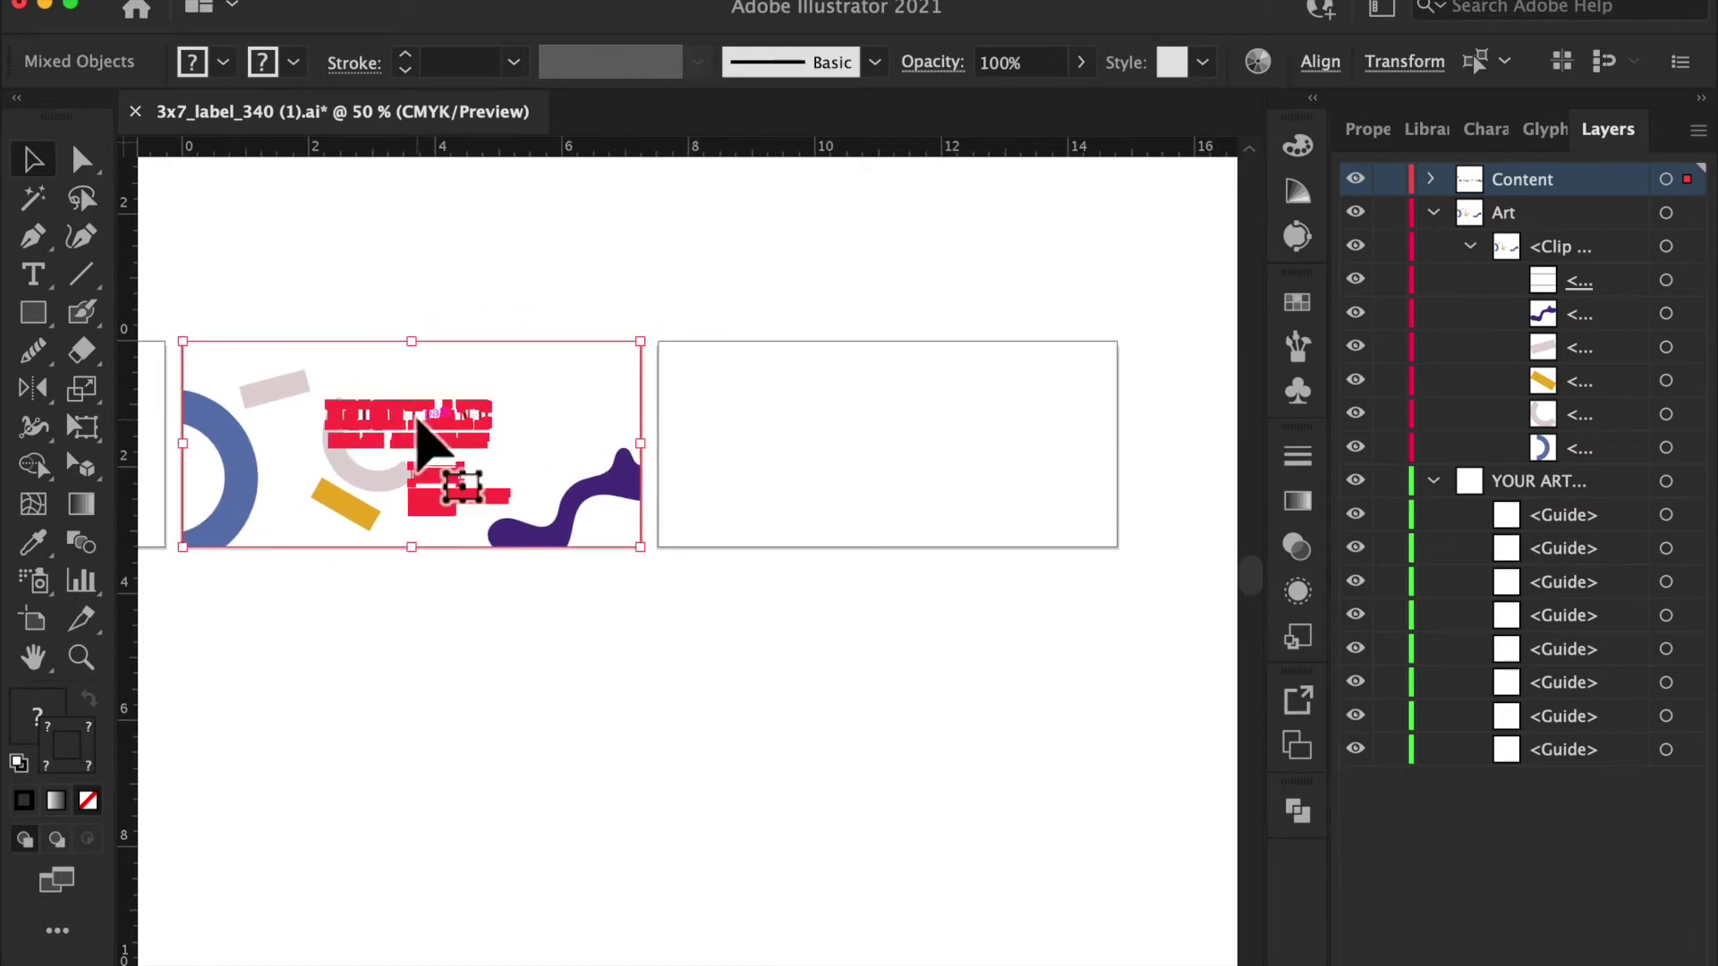
left_click_drag(434, 419, 900, 417)
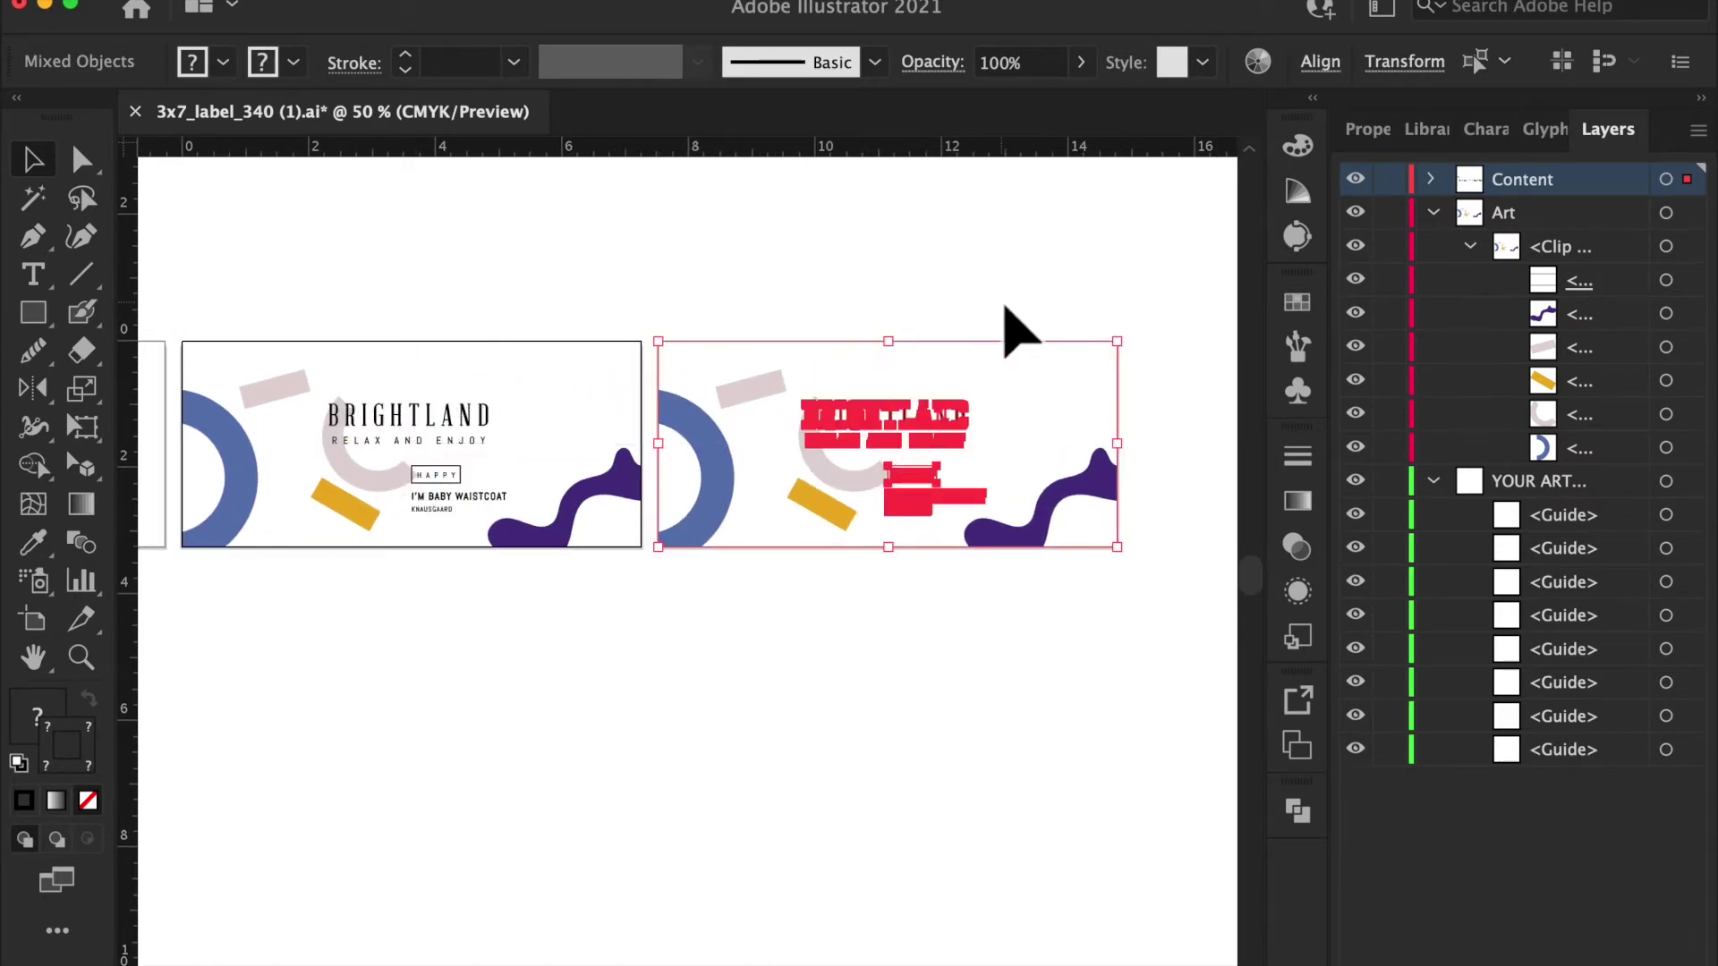
left_click(1003, 303)
Examine the label copies on the fourth and fifth artboards, including their shapes and text.
key("super+=")
key("super+=")
scroll(809, 511, "right", 3)
scroll(809, 511, "up", 2)
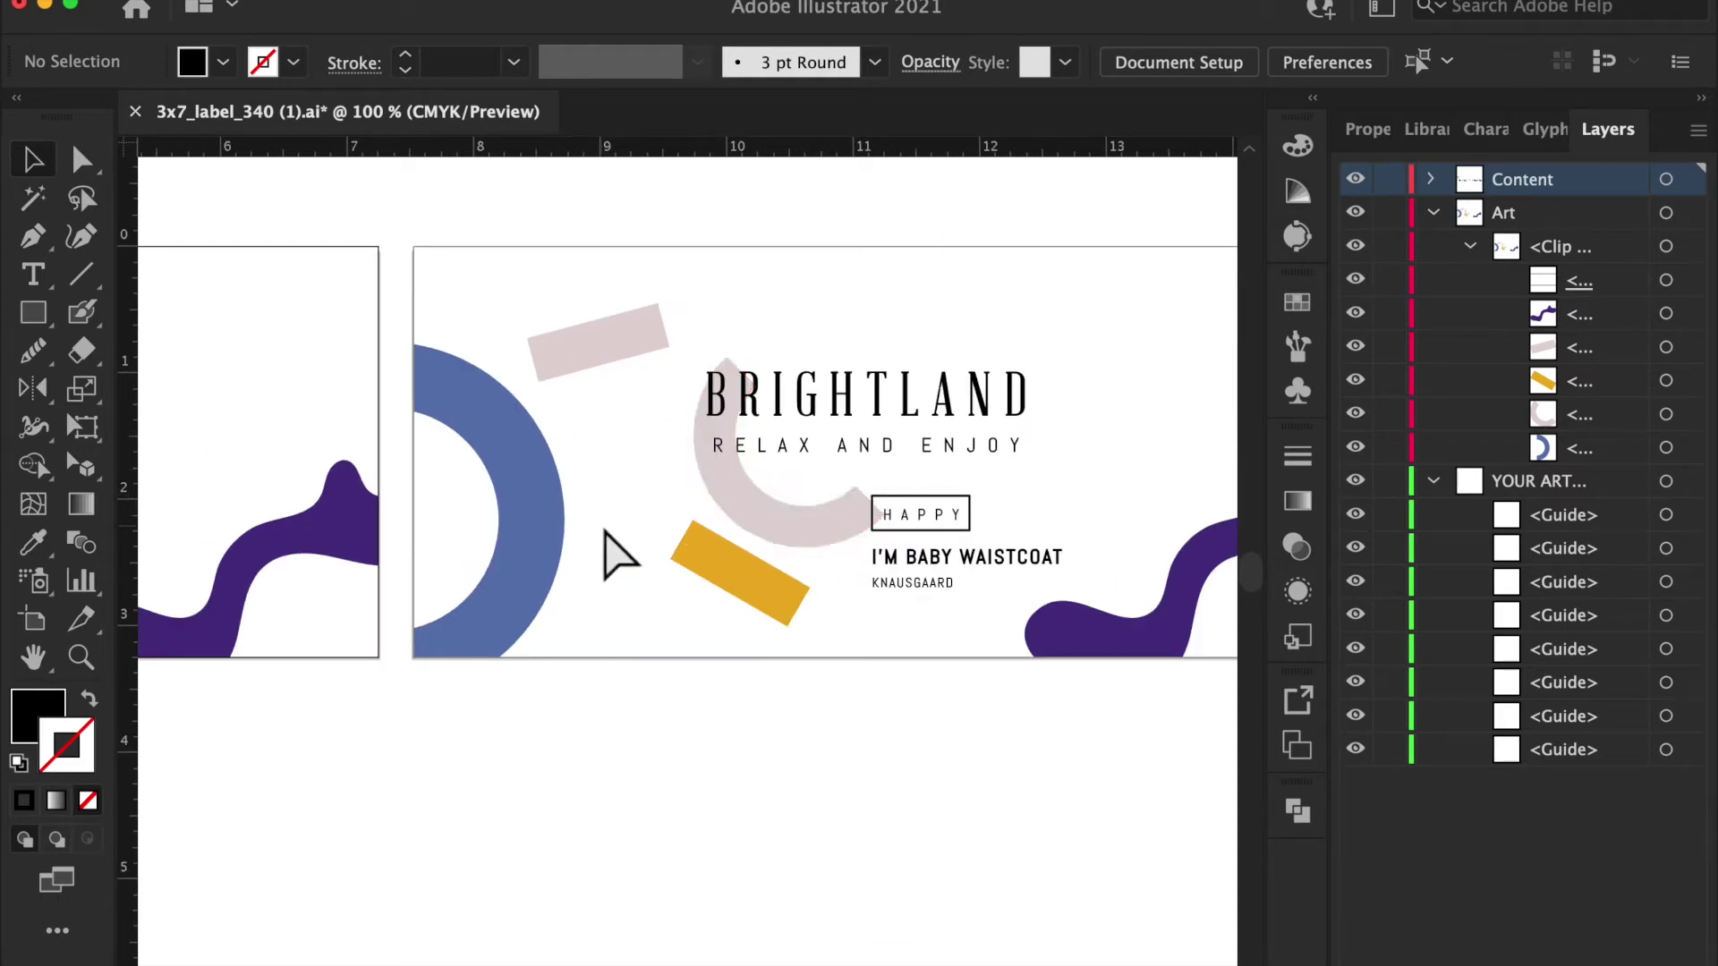
scroll(832, 591, "down", 2)
scroll(835, 488, "up", 2)
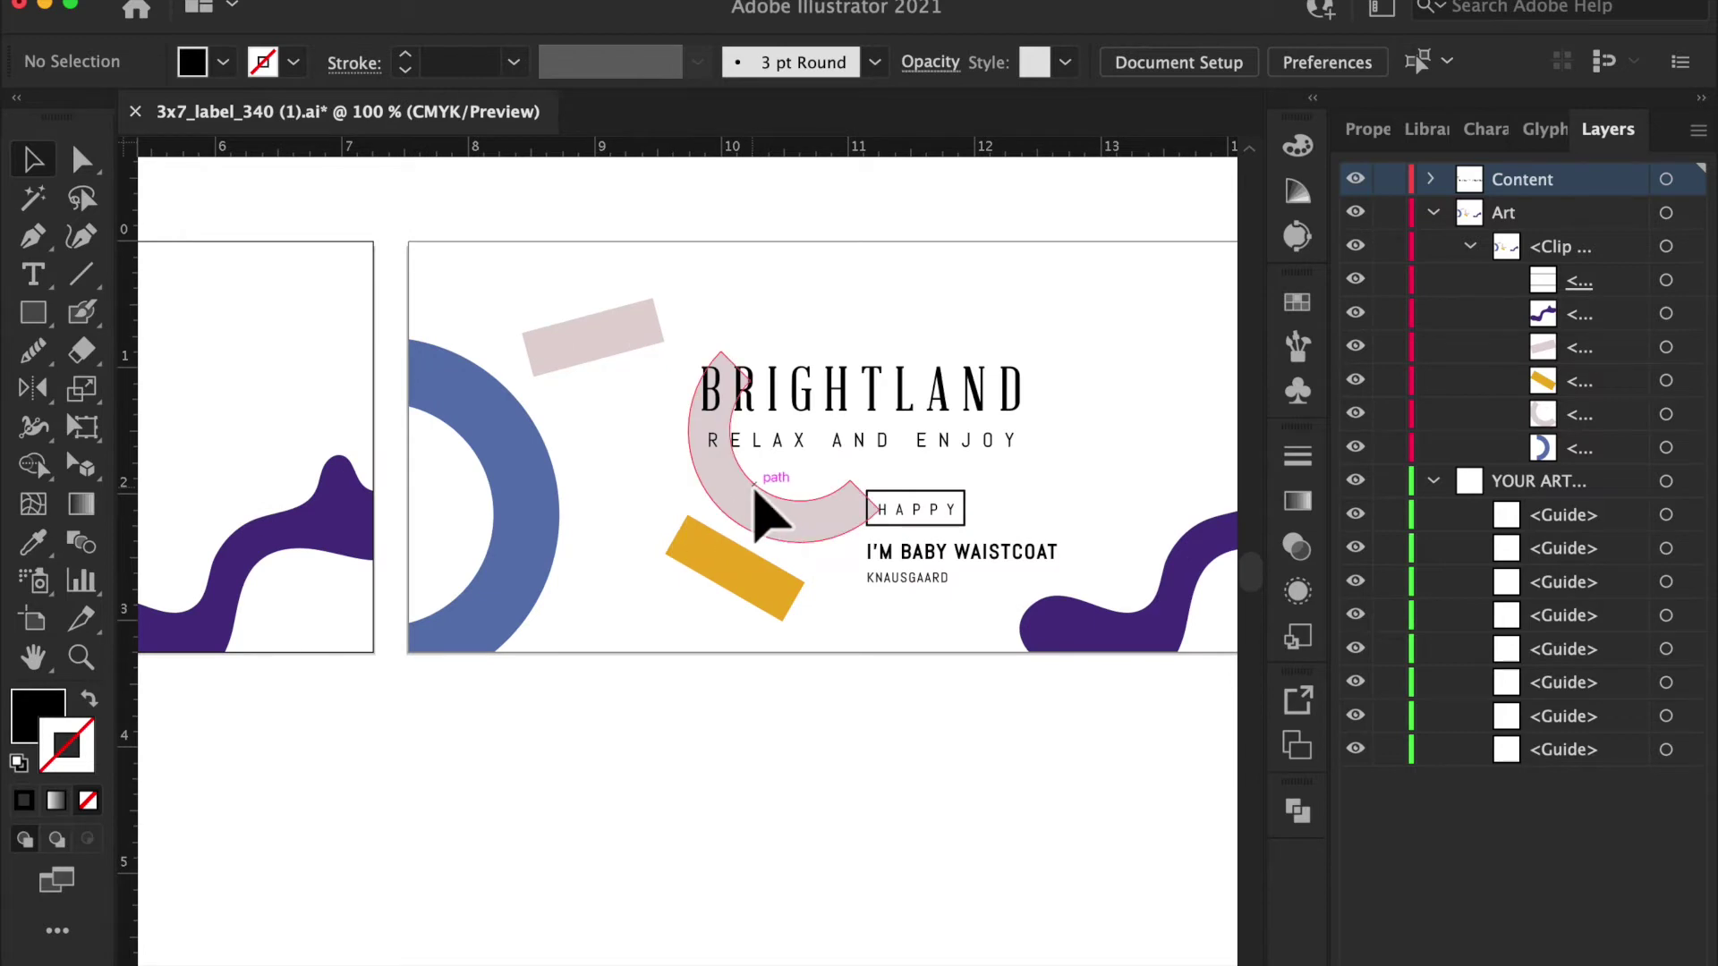
scroll(754, 492, "down", 1)
scroll(771, 516, "left", 5)
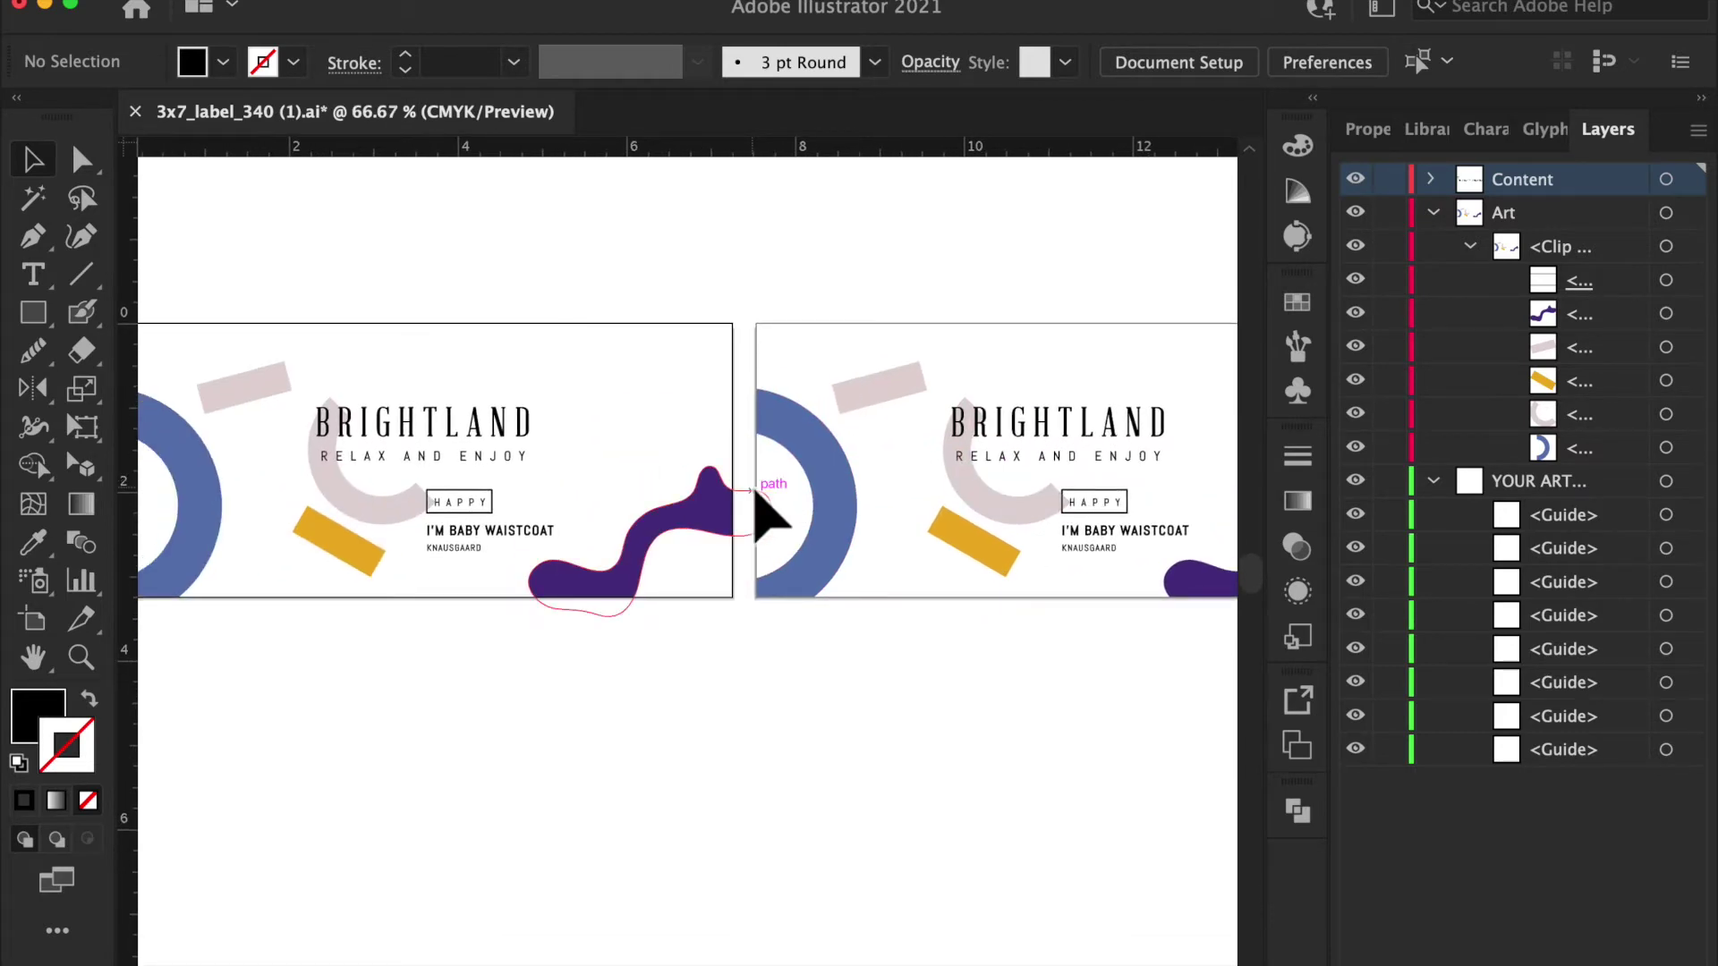
scroll(770, 515, "left", 3)
scroll(754, 491, "up", 1)
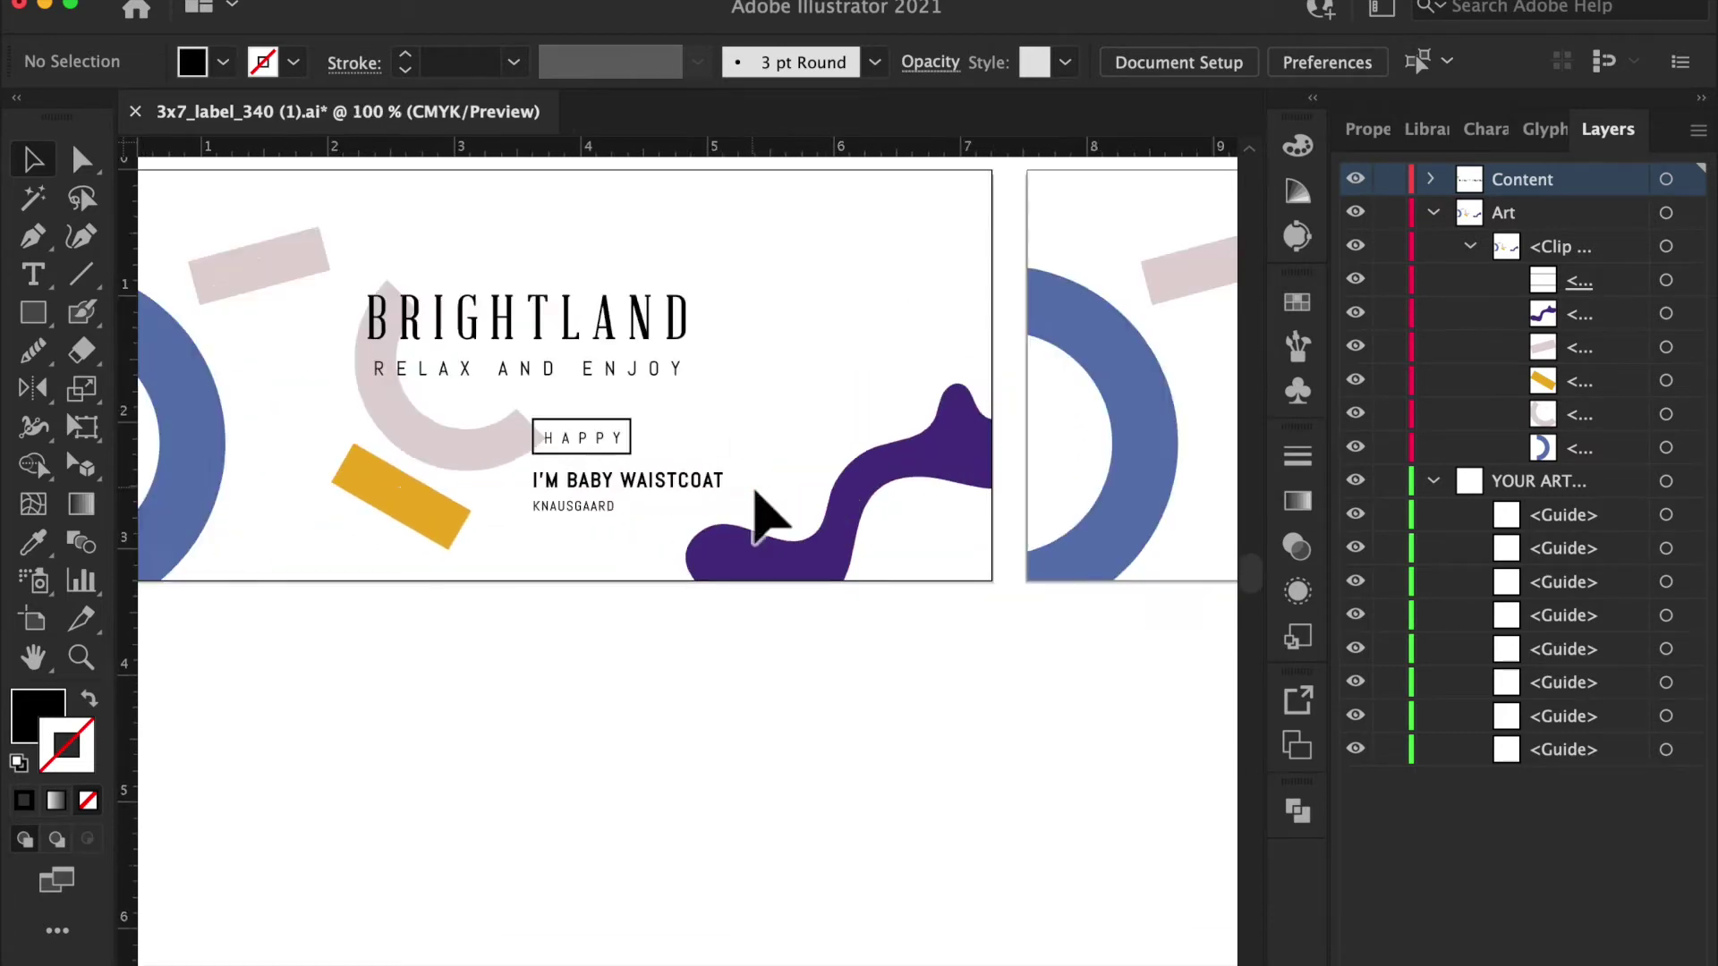
scroll(567, 460, "left", 1)
scroll(556, 448, "down", 1)
scroll(548, 474, "left", 6)
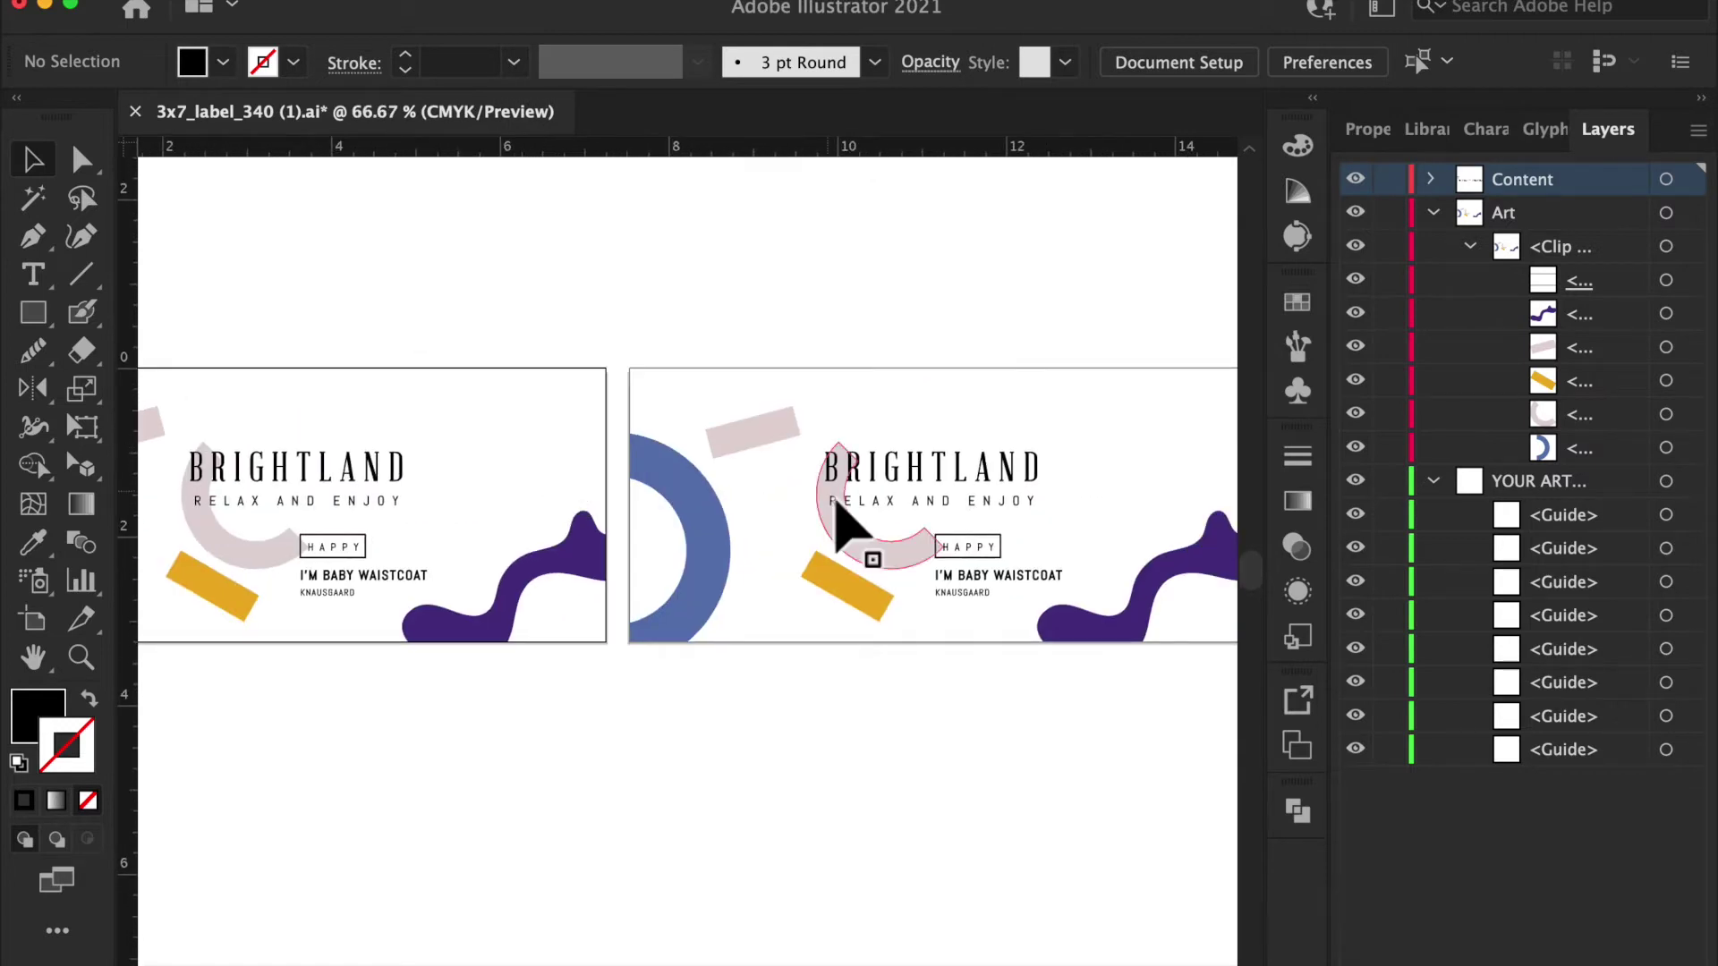
scroll(841, 503, "up", 1)
left_click(773, 537)
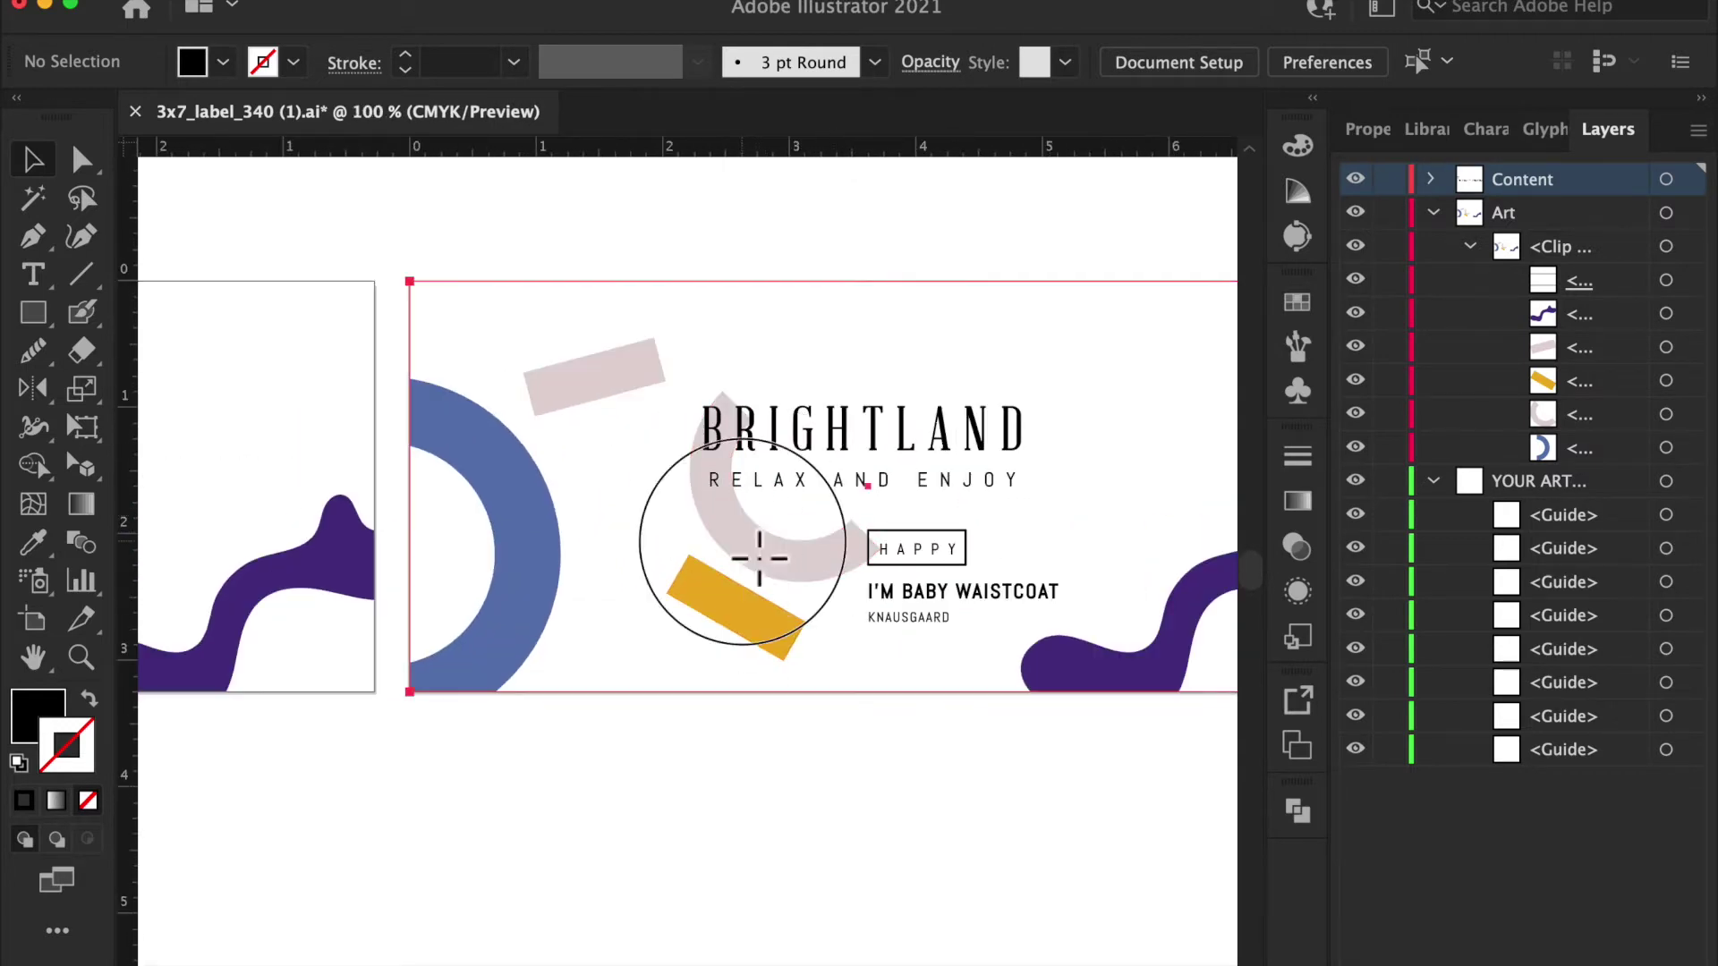
double_click(751, 555)
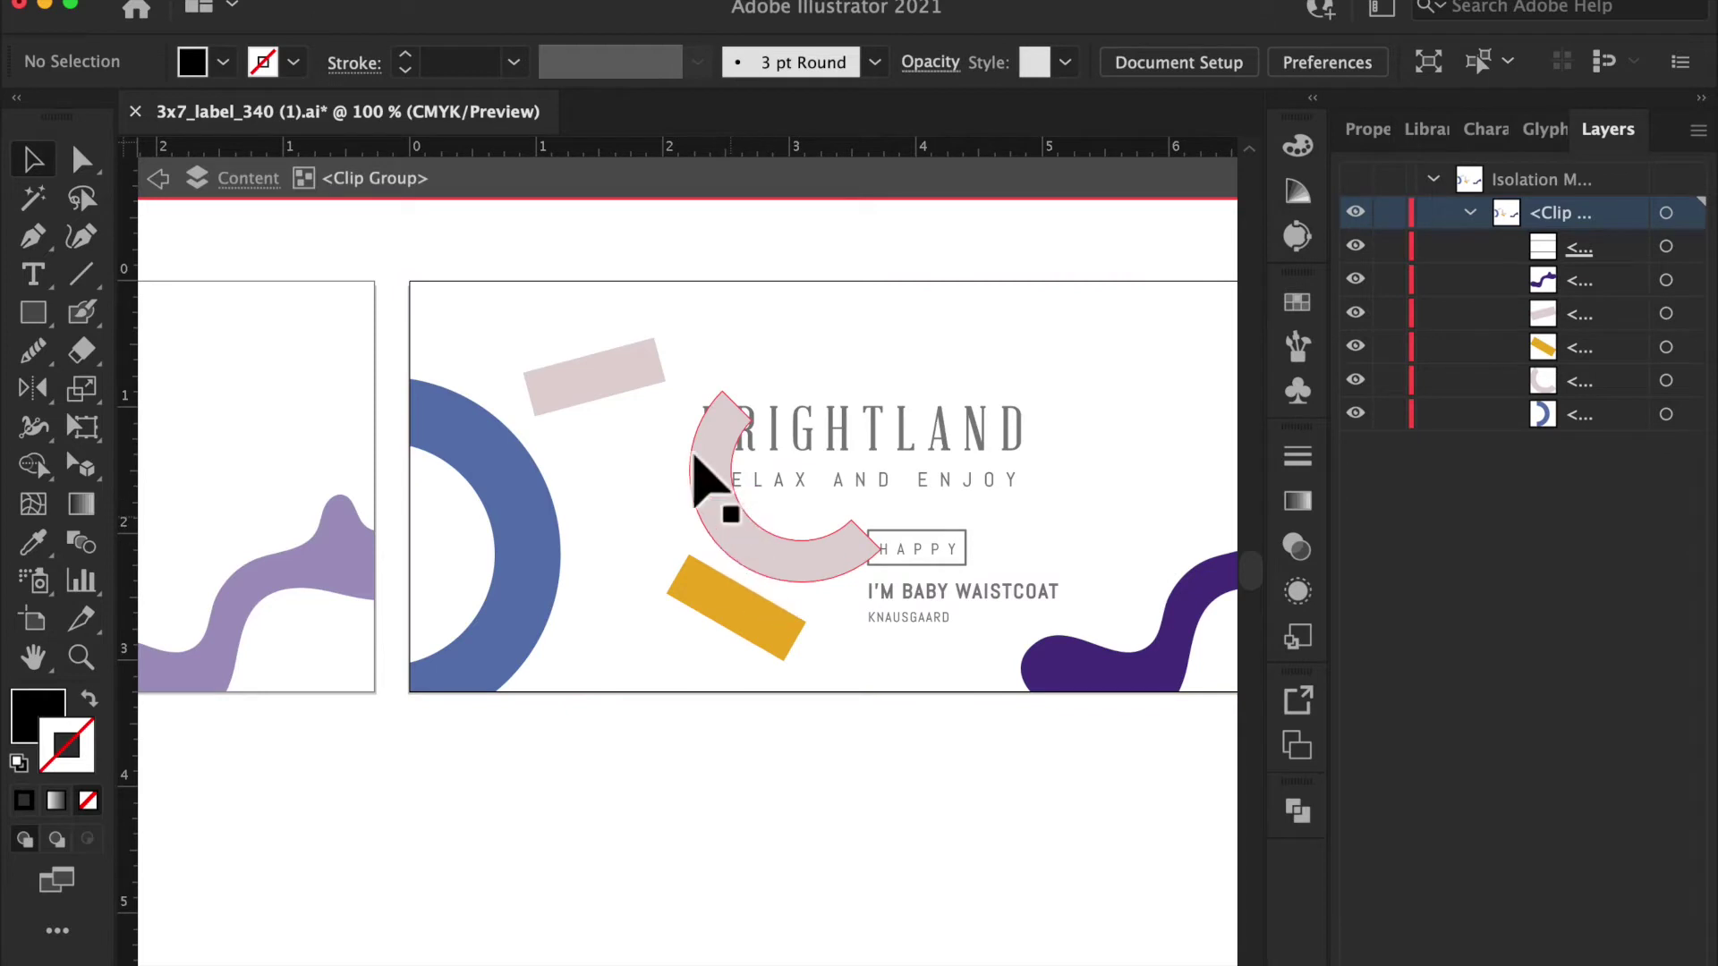
left_click(157, 178)
left_click(158, 178)
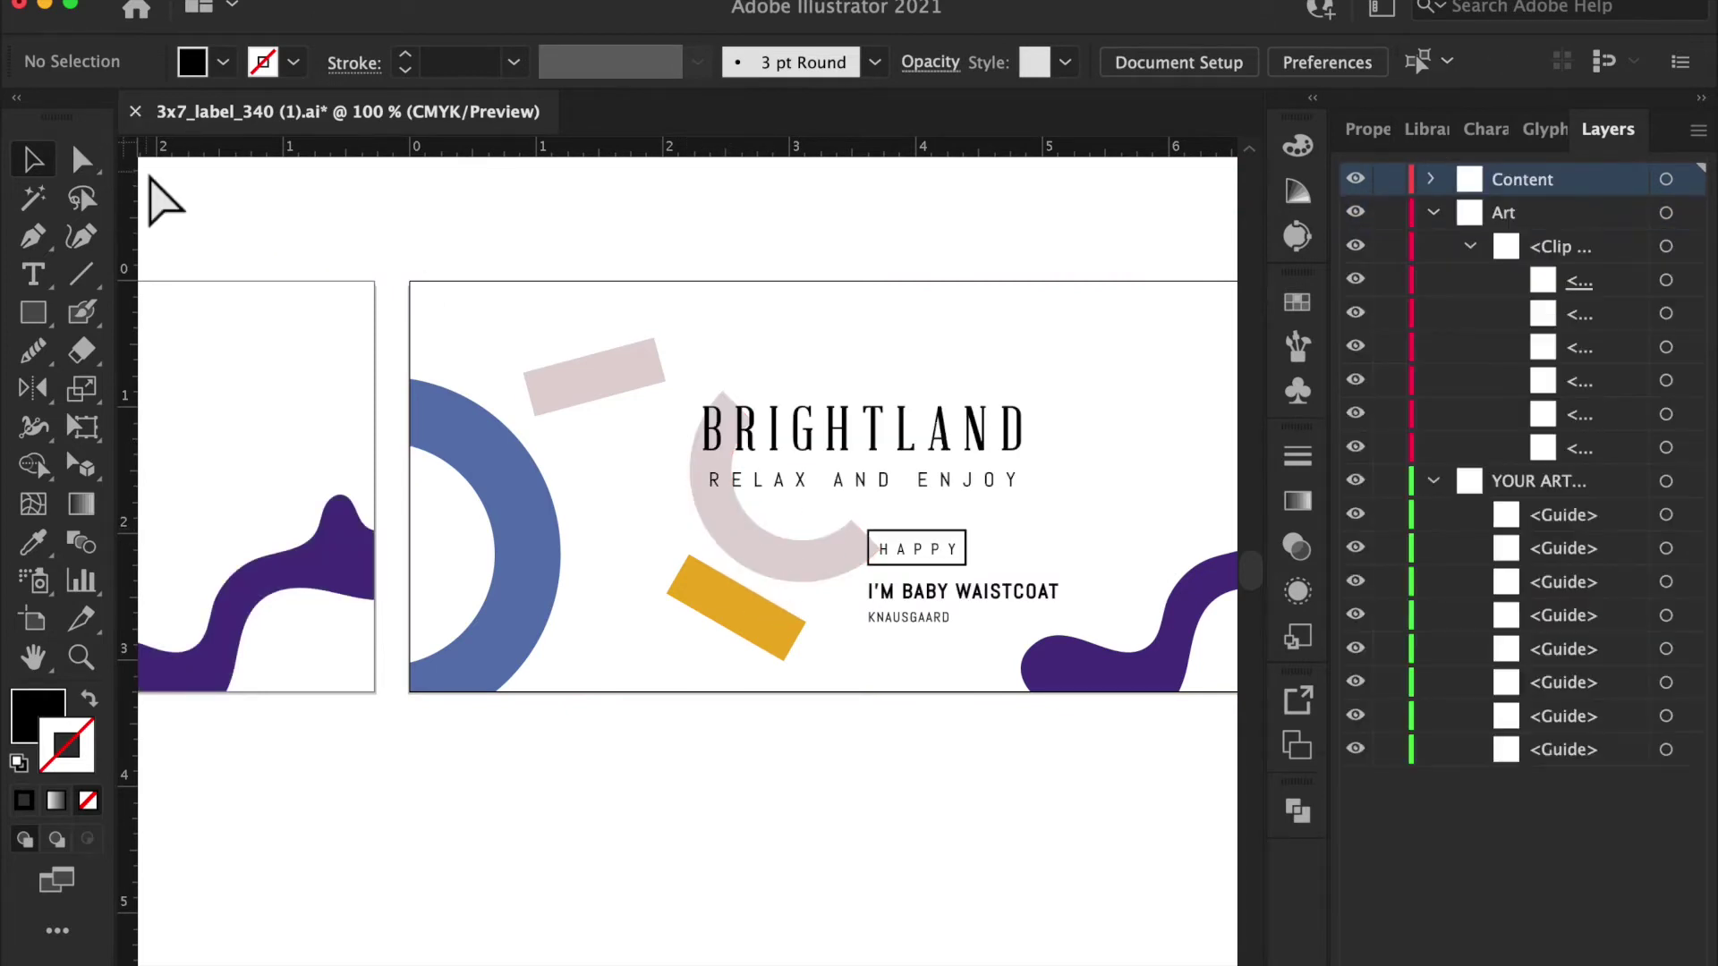
key("super+equal")
scroll(689, 412, "right", 3)
scroll(689, 412, "up", 1)
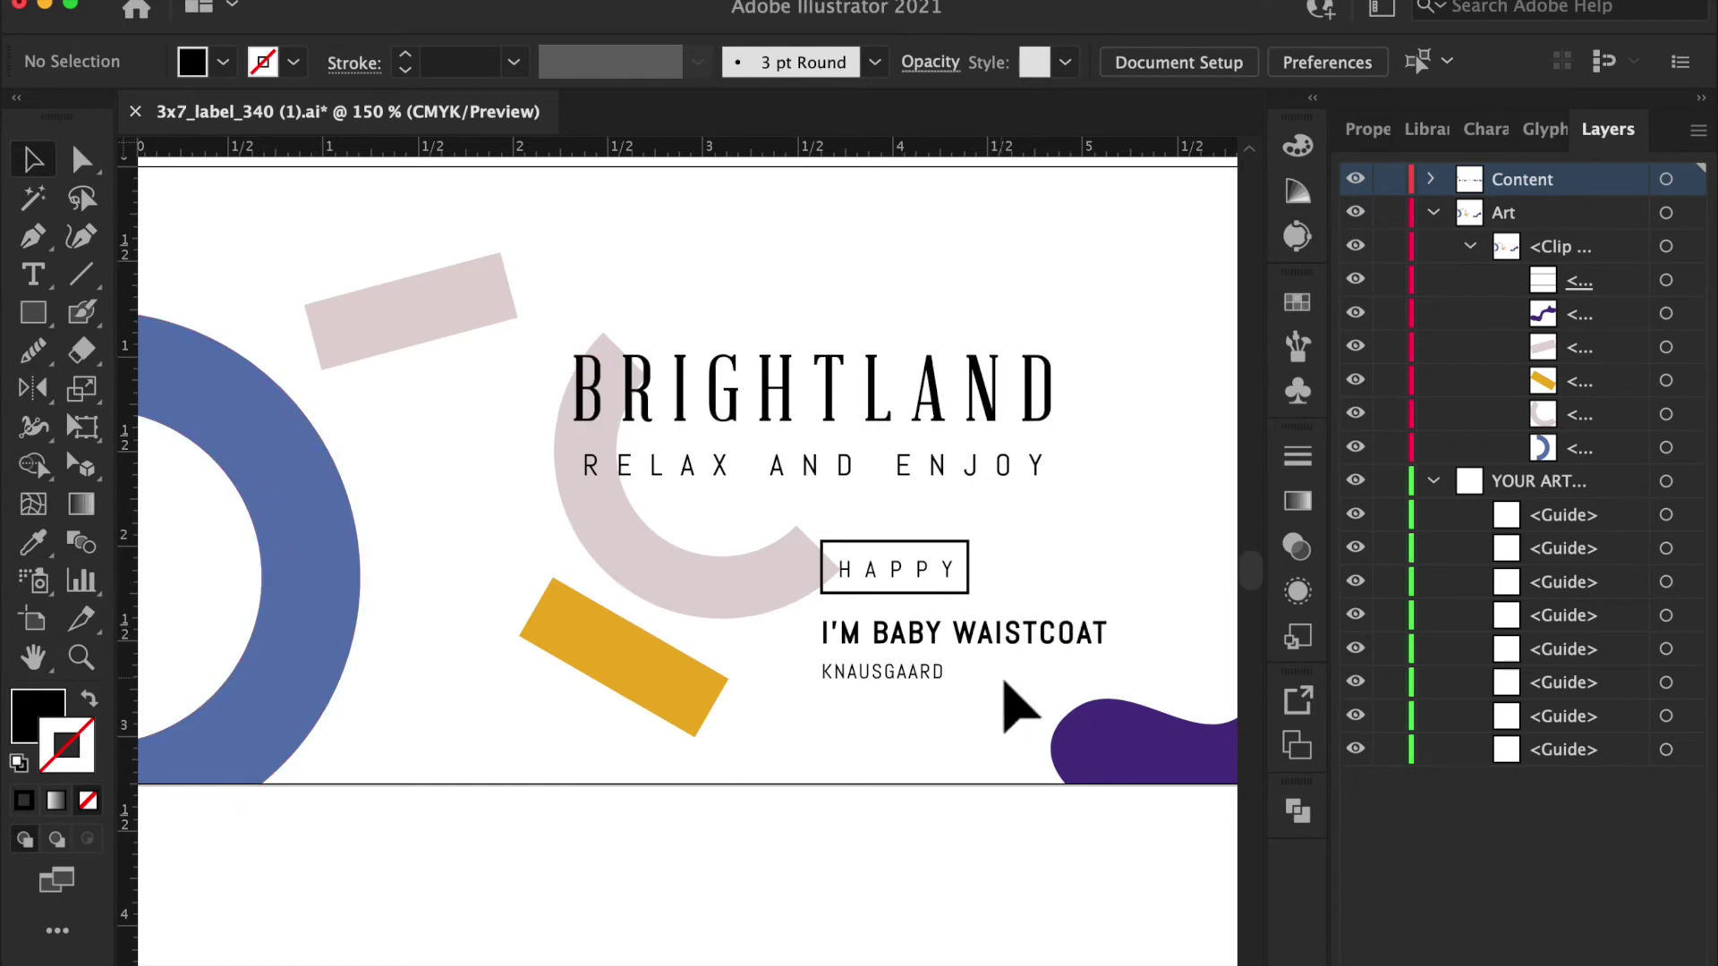
key("super+minus")
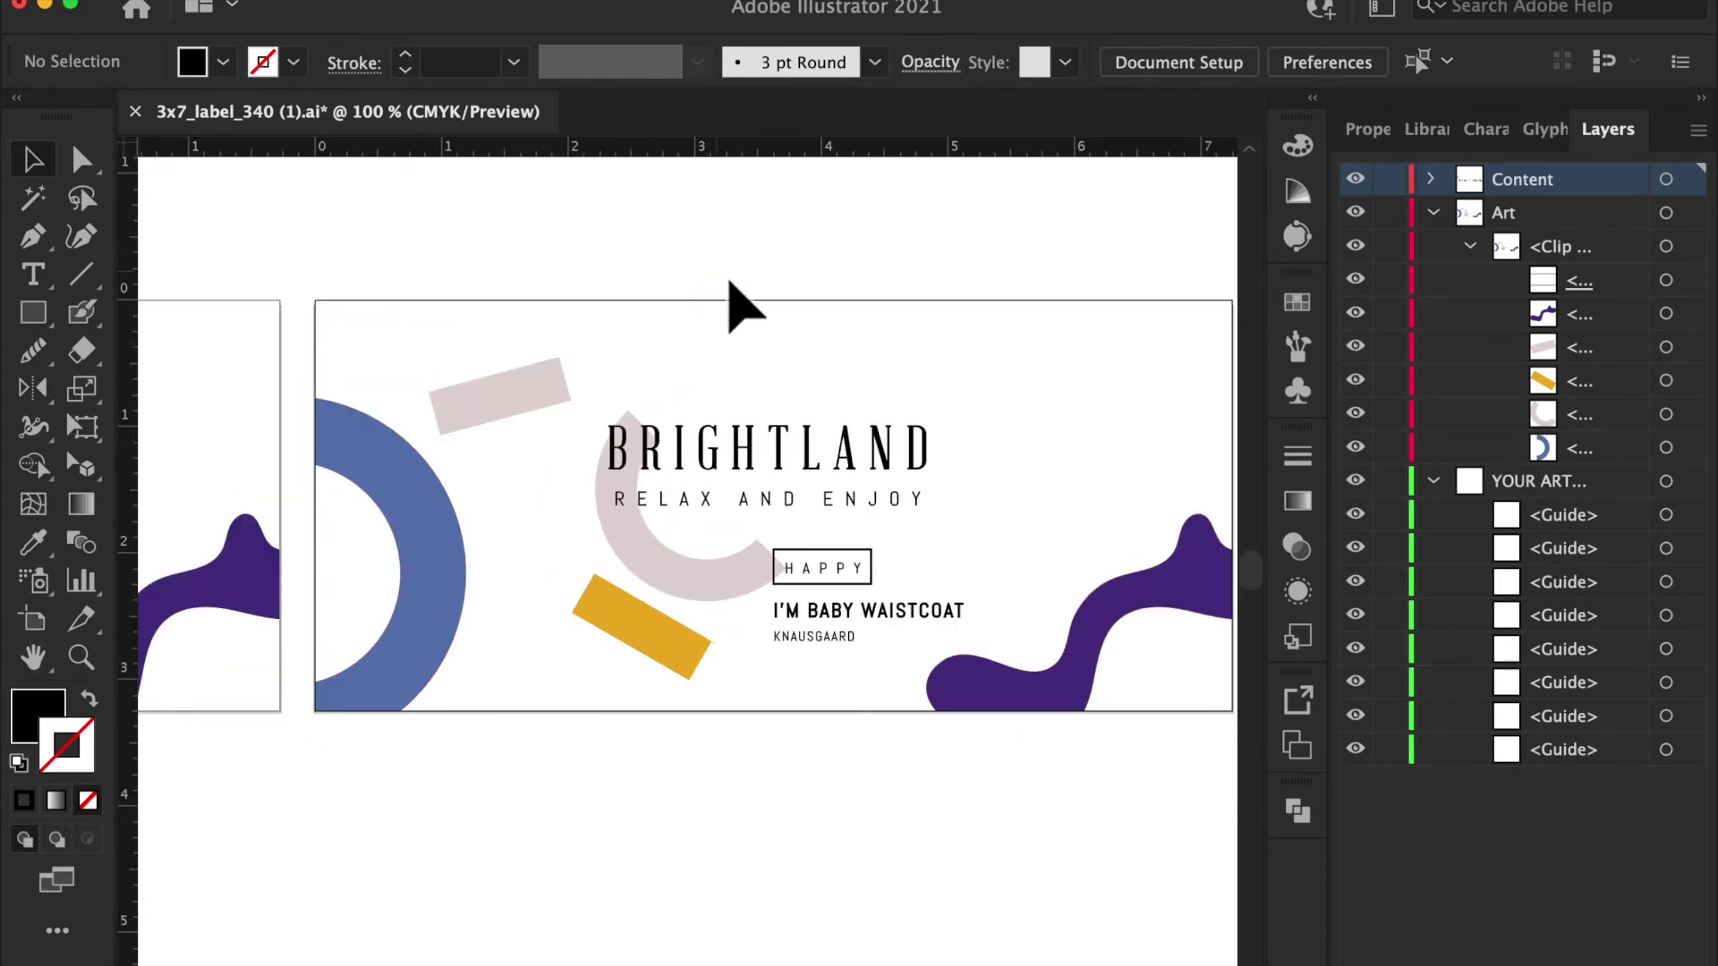
key("super+equal")
Try to pull the pale pink arc out of the fifth artboard's clip group to the head of the Content layer.
left_click(713, 581)
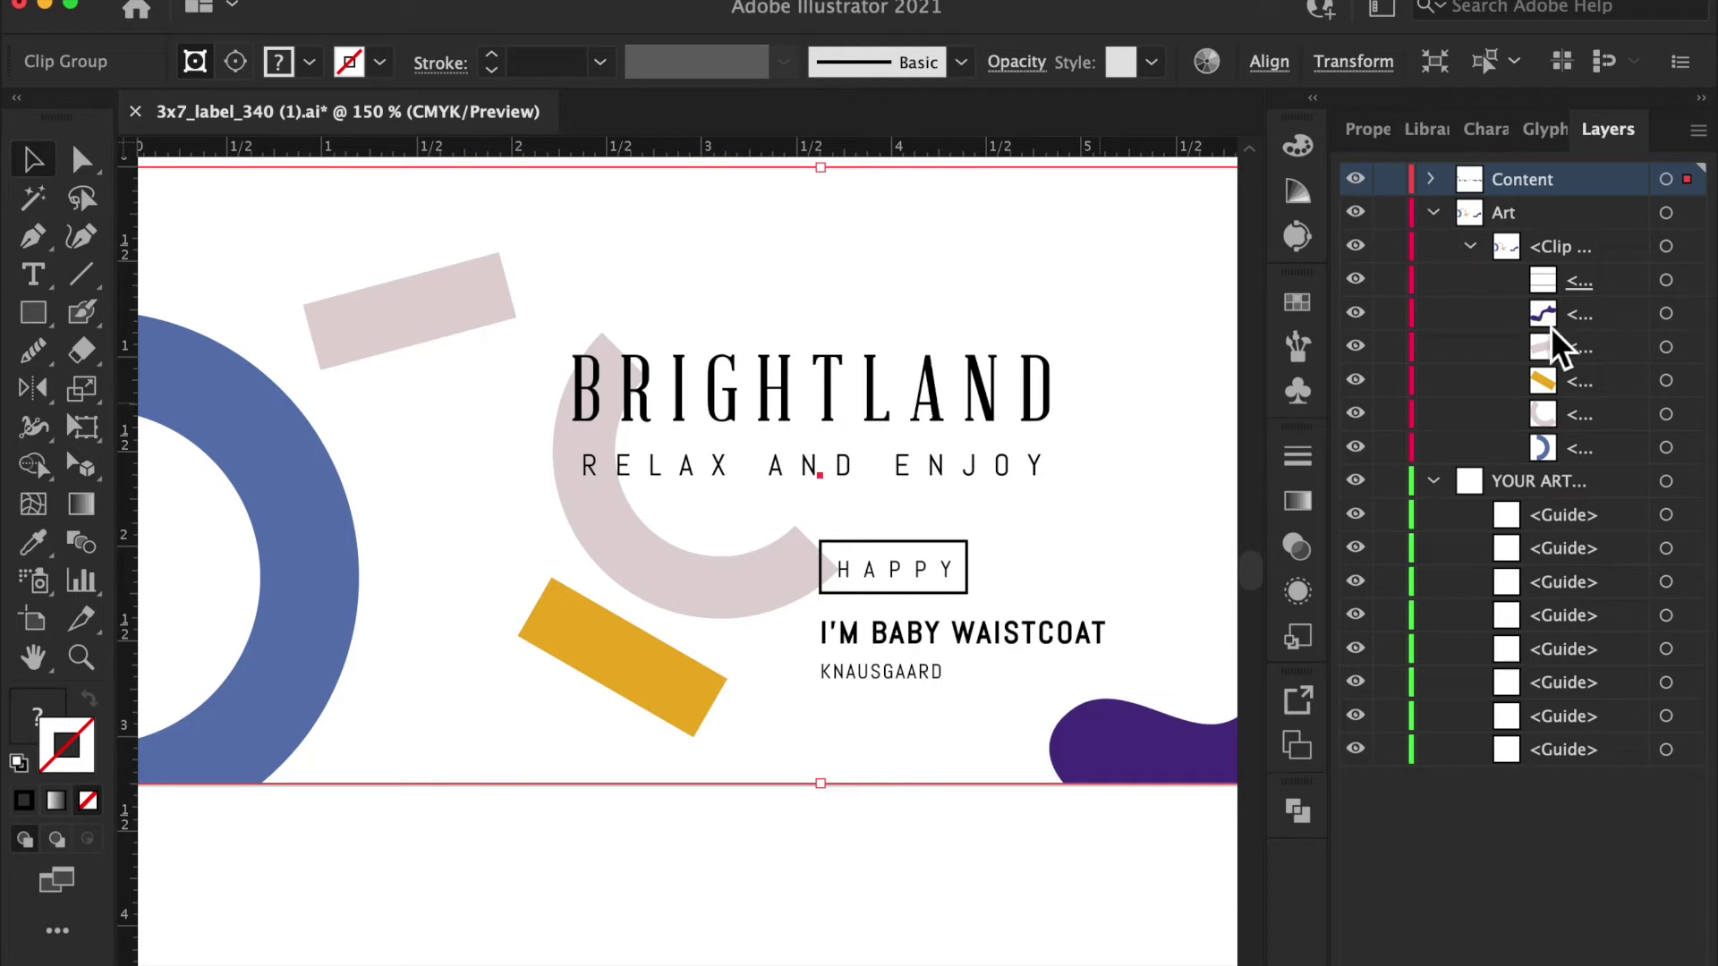
left_click_drag(1581, 385, 1541, 179)
left_click(1431, 181)
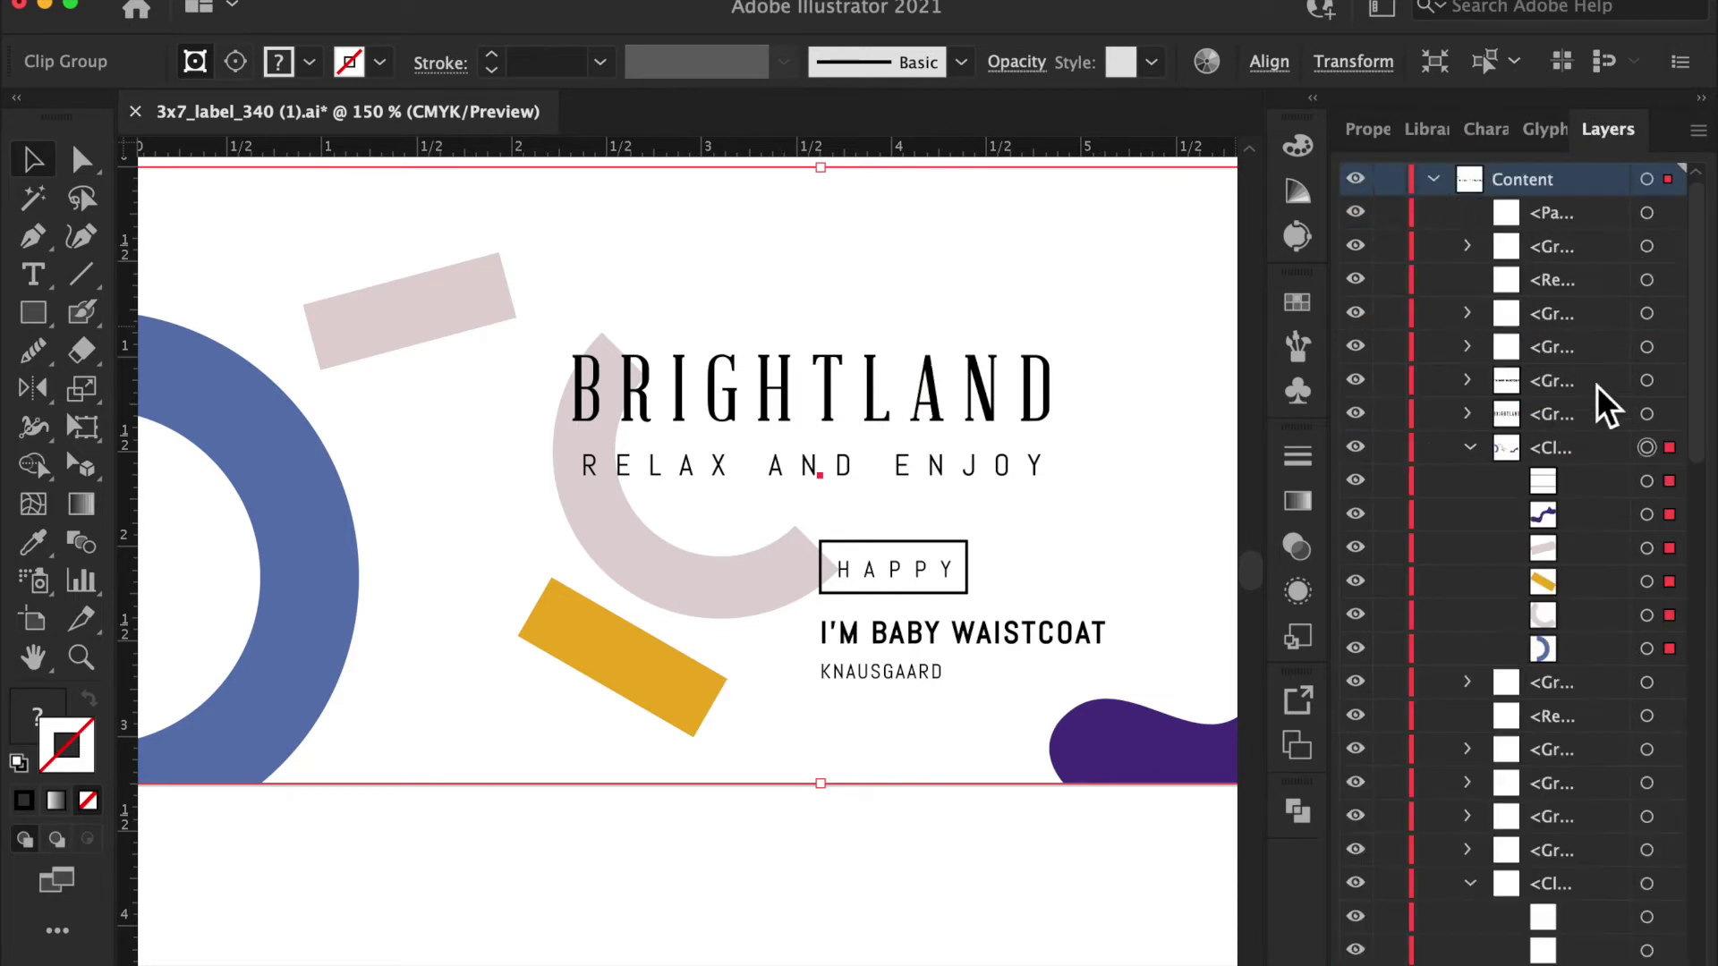
left_click_drag(1581, 603, 1549, 200)
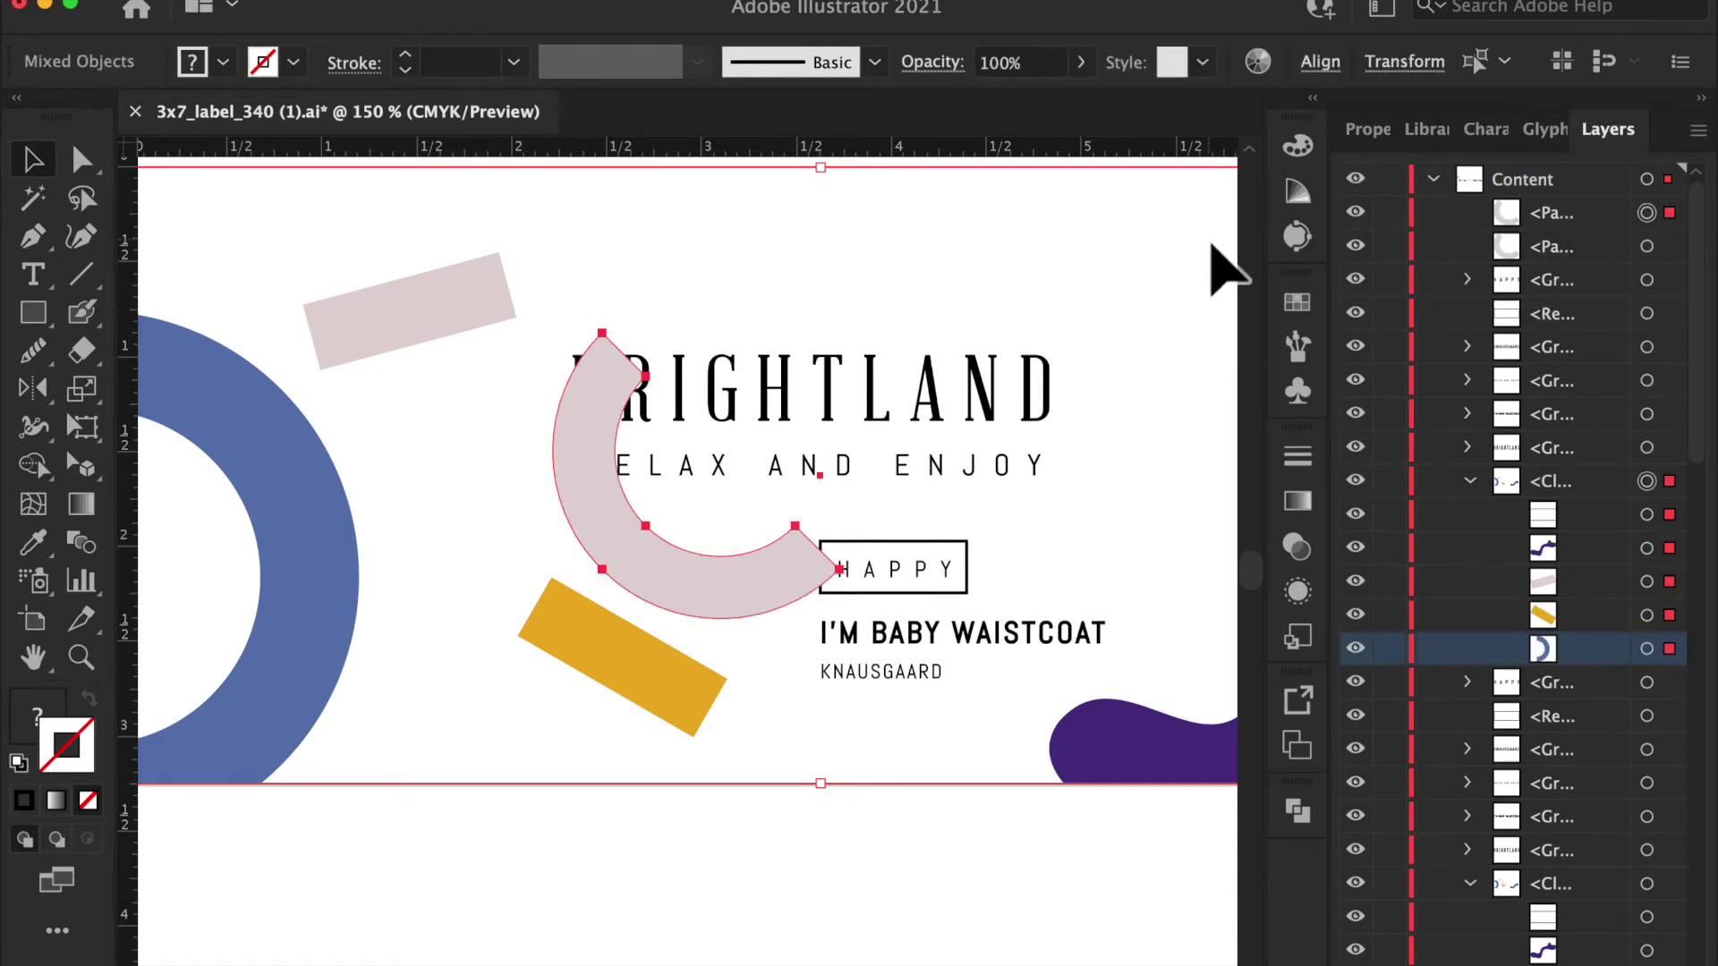
key("super+z")
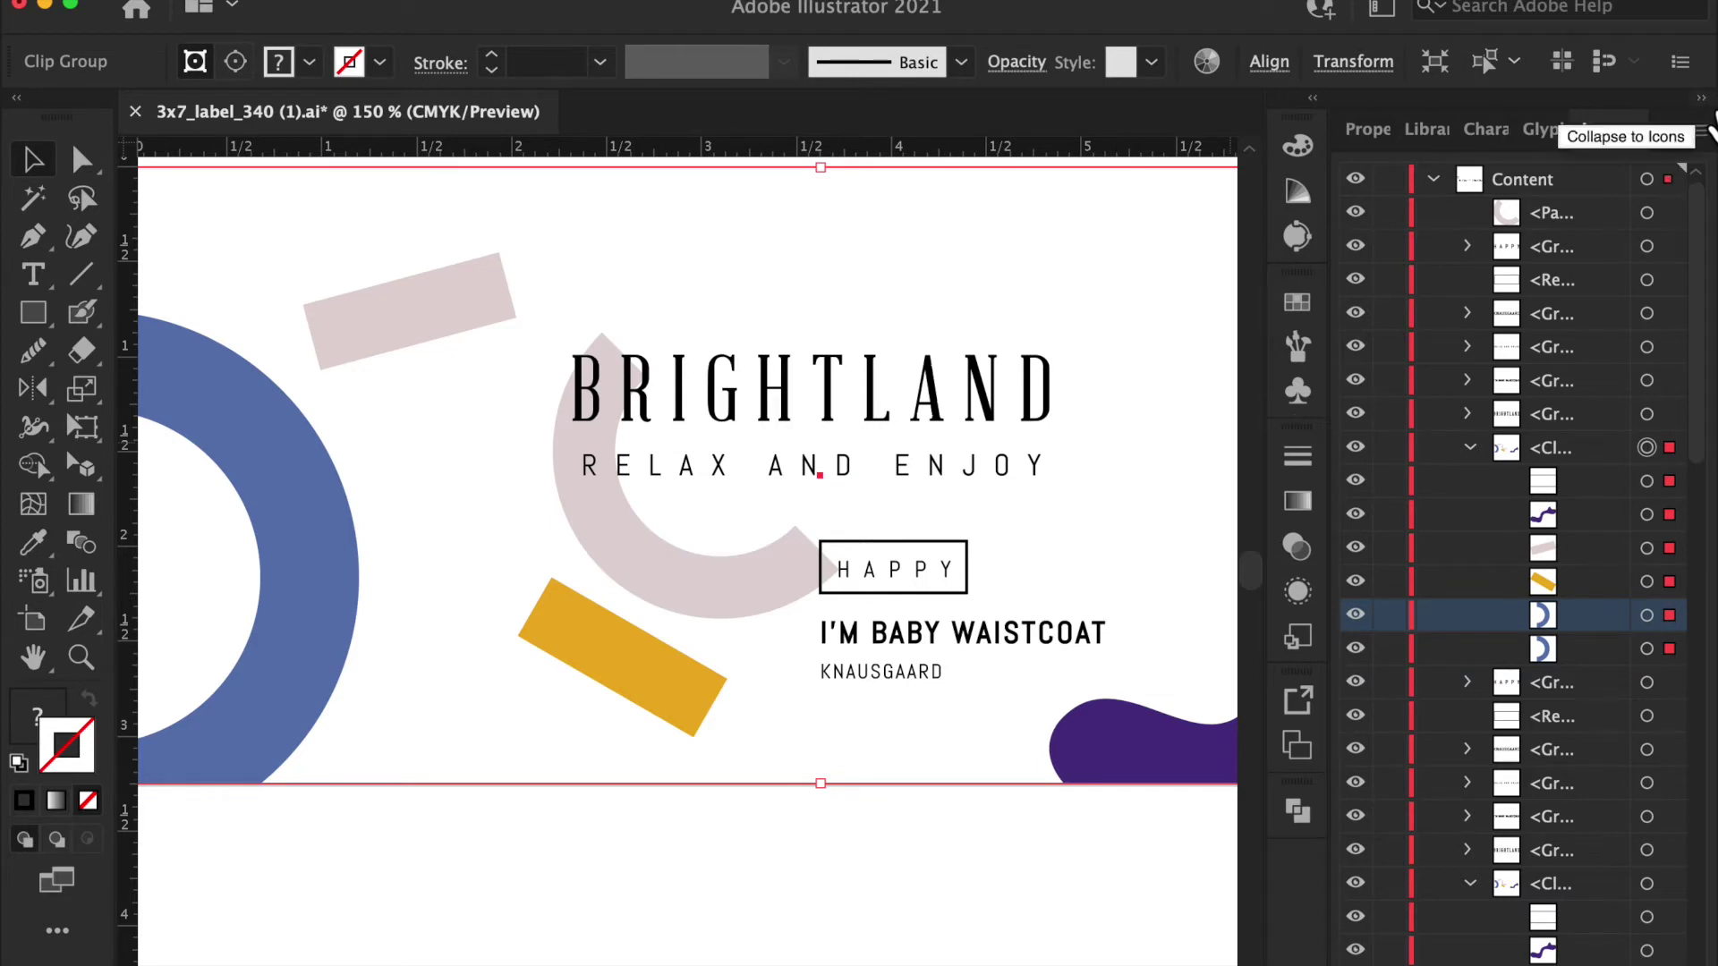
left_click(836, 863)
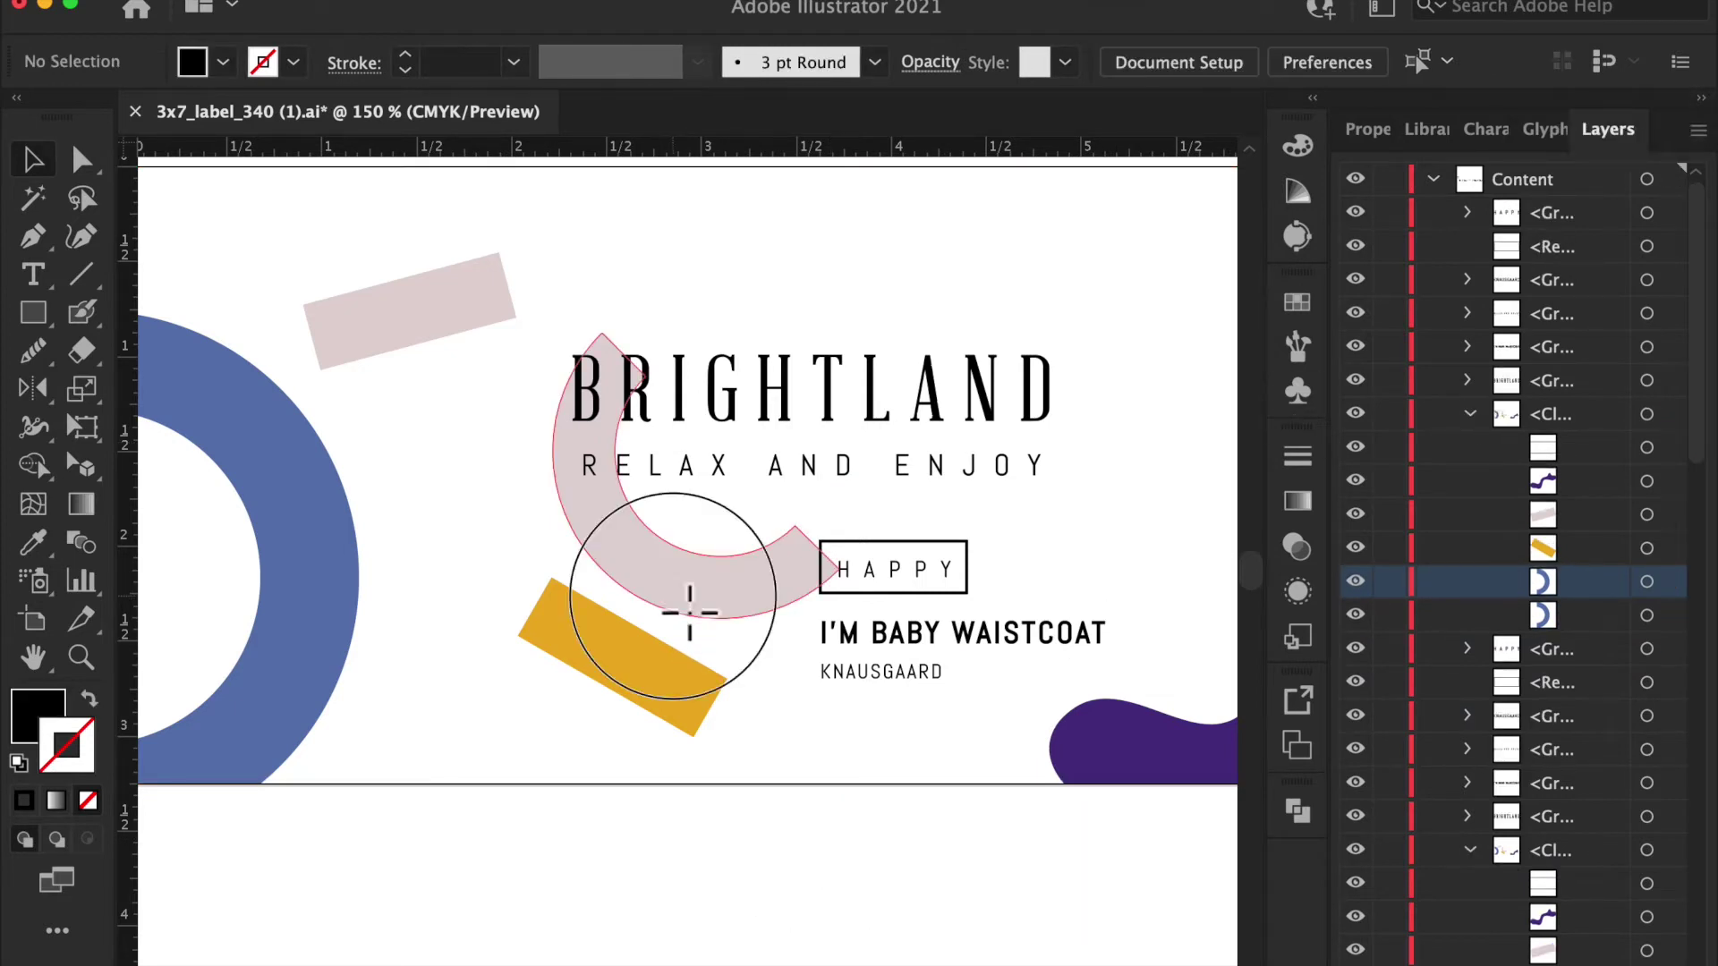
Try to move the pale pink arc away from the wordmark on the fifth artboard.
left_click_drag(677, 597, 539, 639)
key("super+z")
double_click(624, 565)
left_click_drag(621, 548, 495, 646)
key("super+z")
left_click(196, 179)
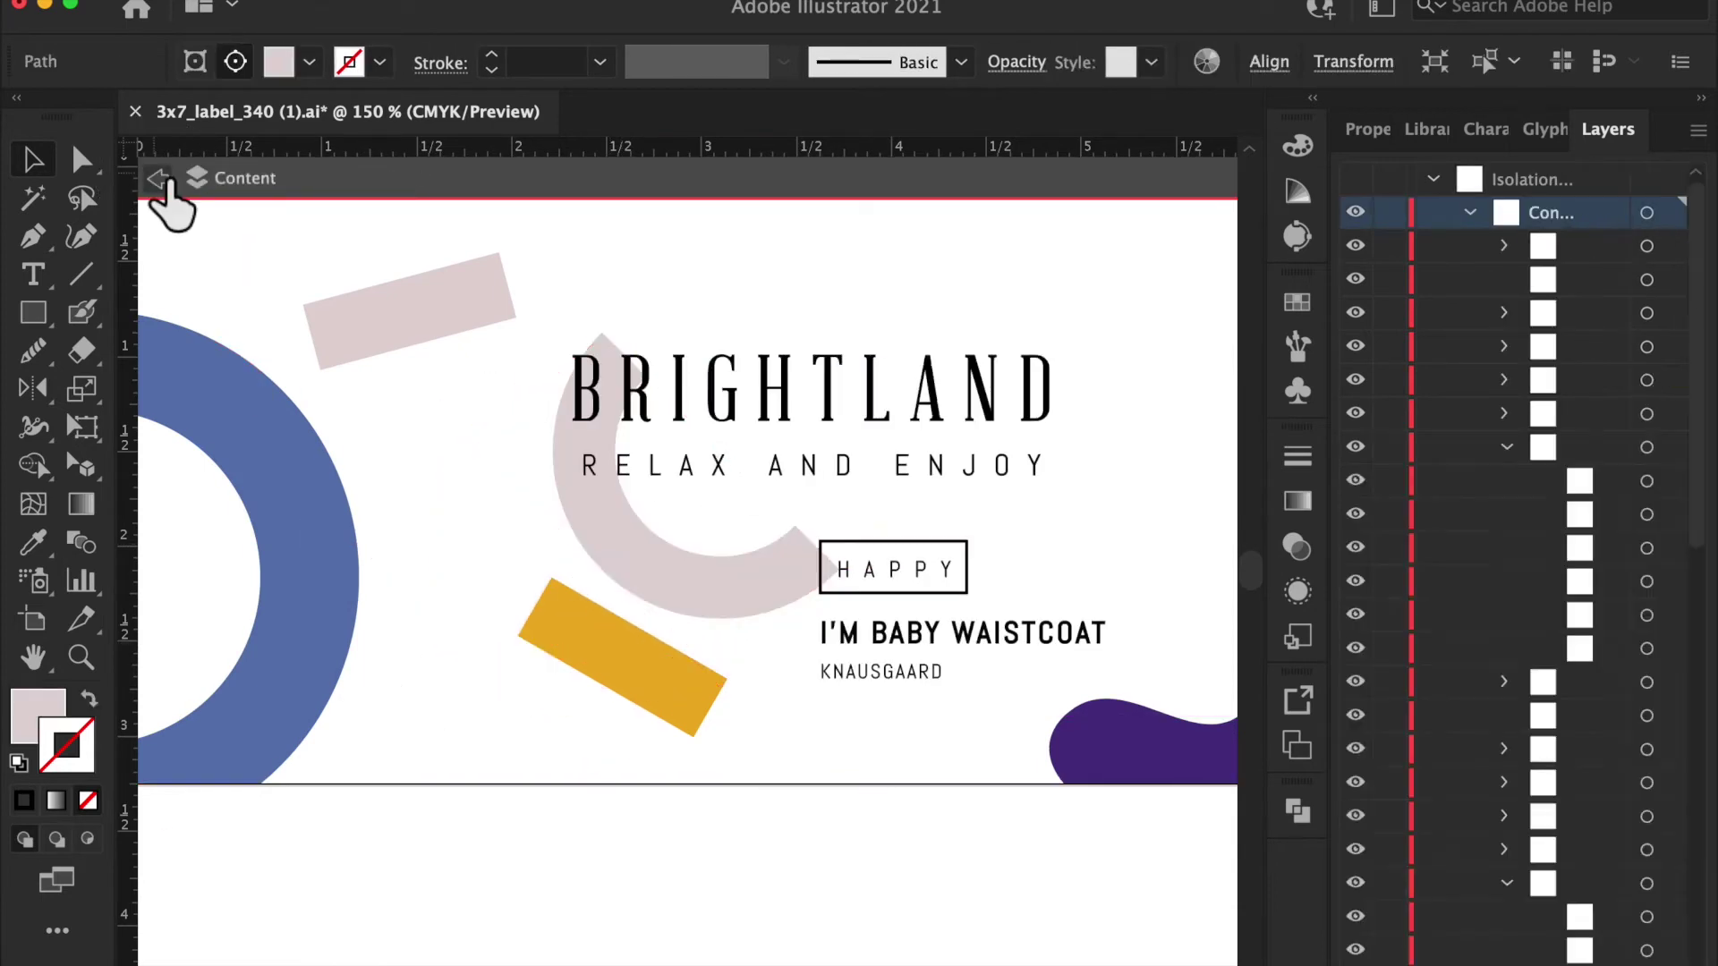
left_click(157, 178)
Delete only the pale pink arc from the clip group on the fifth artboard using Direct Selection.
key("super+minus")
key("super+minus")
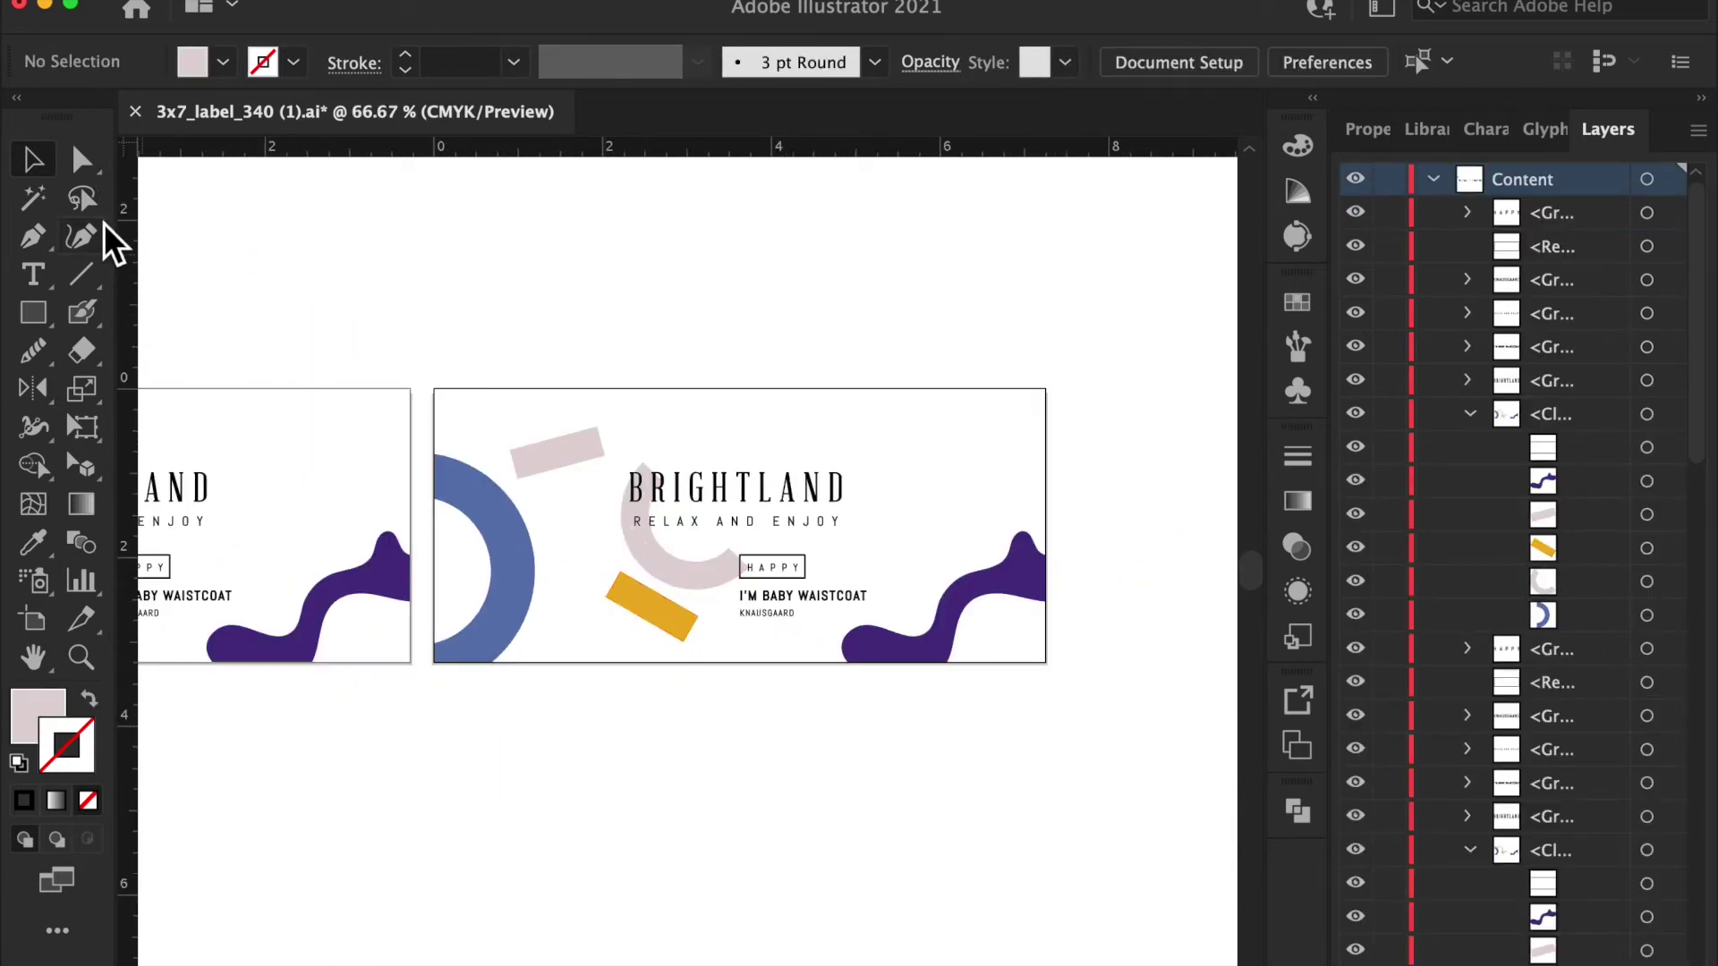
left_click(636, 525)
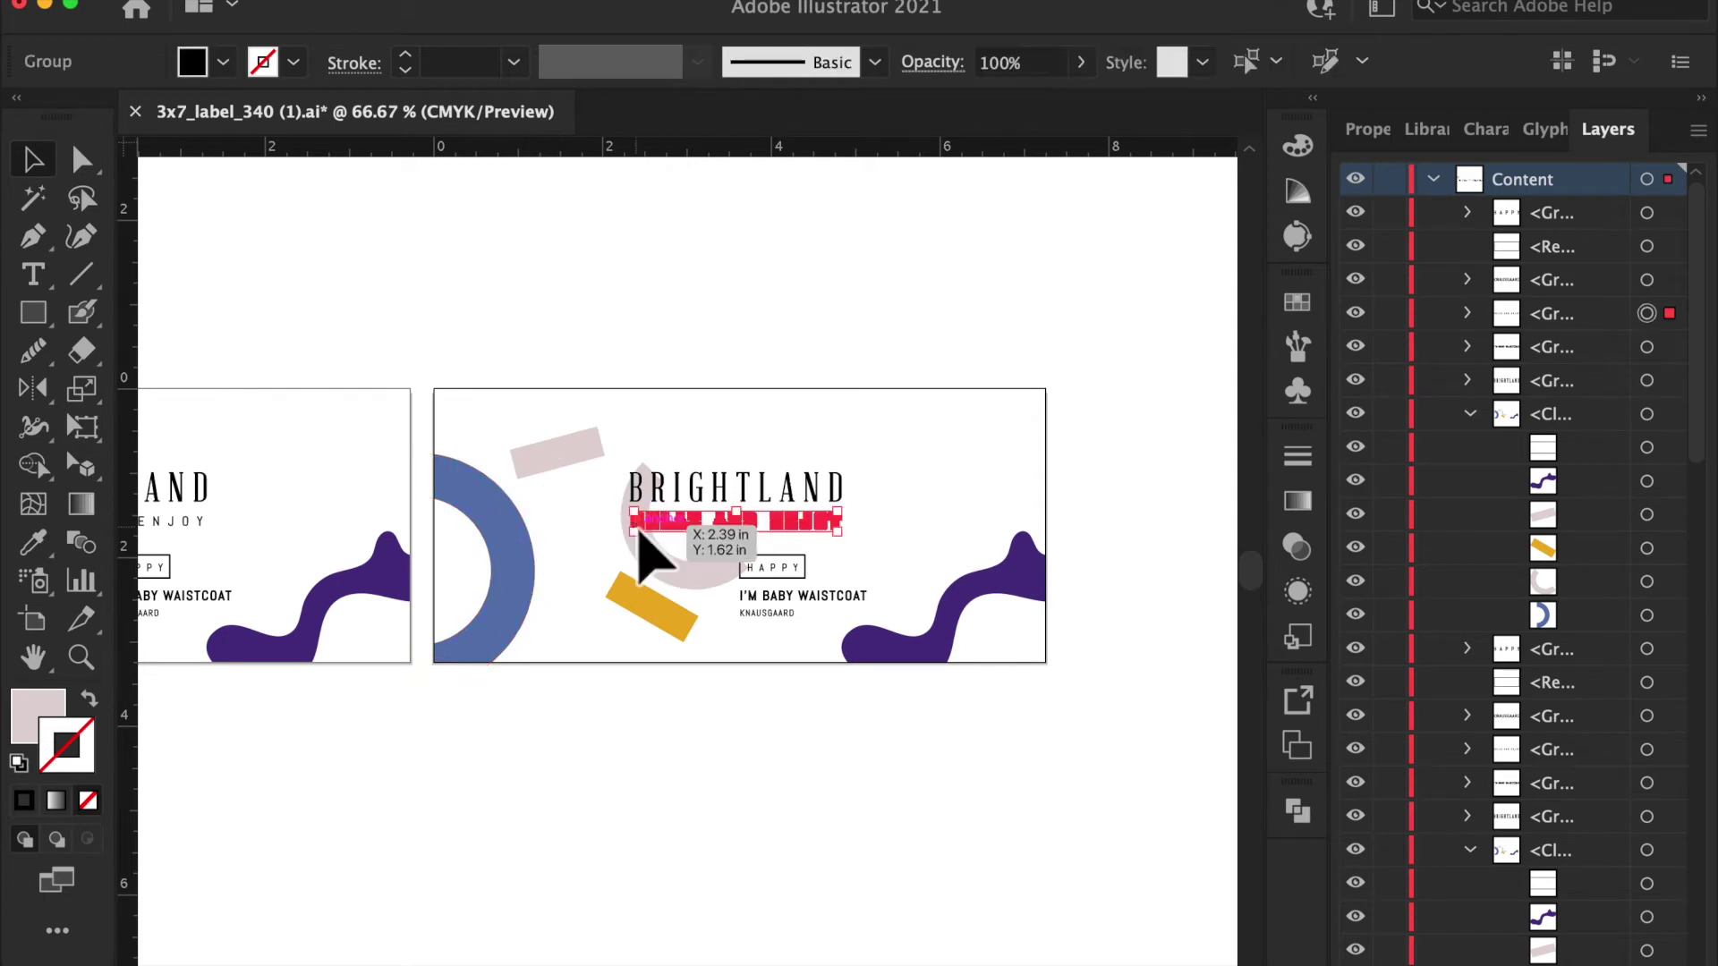
left_click(639, 563)
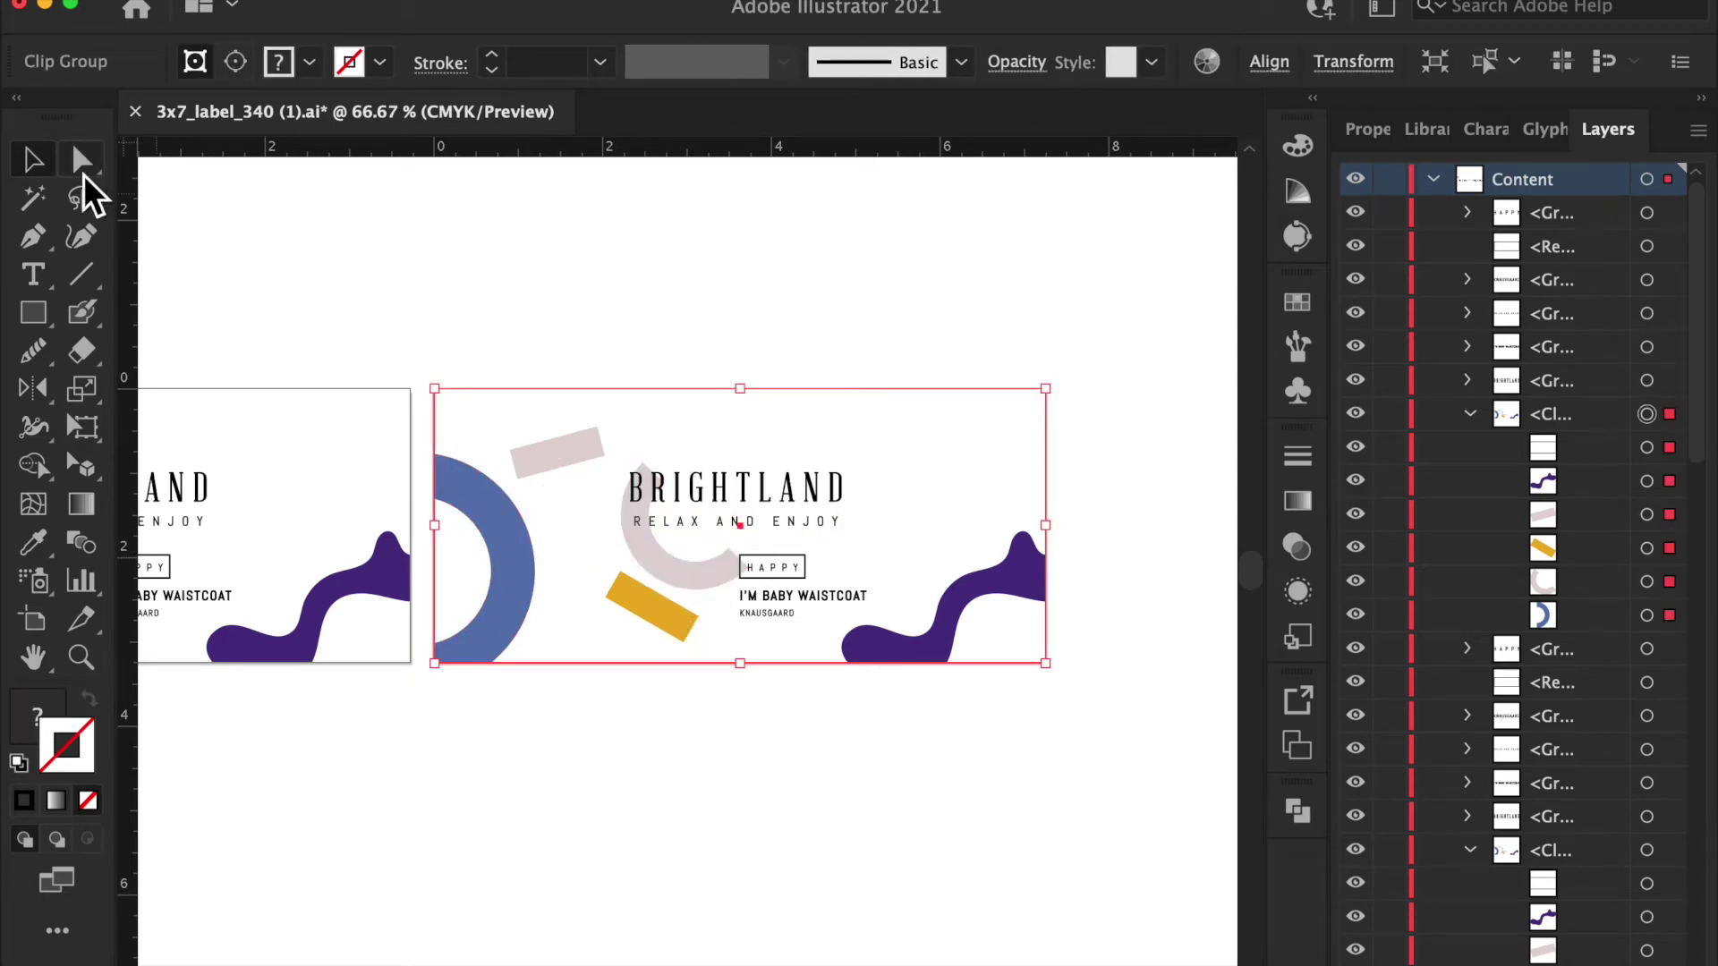
left_click(83, 173)
left_click(322, 268)
key("super+plus")
left_click(632, 564)
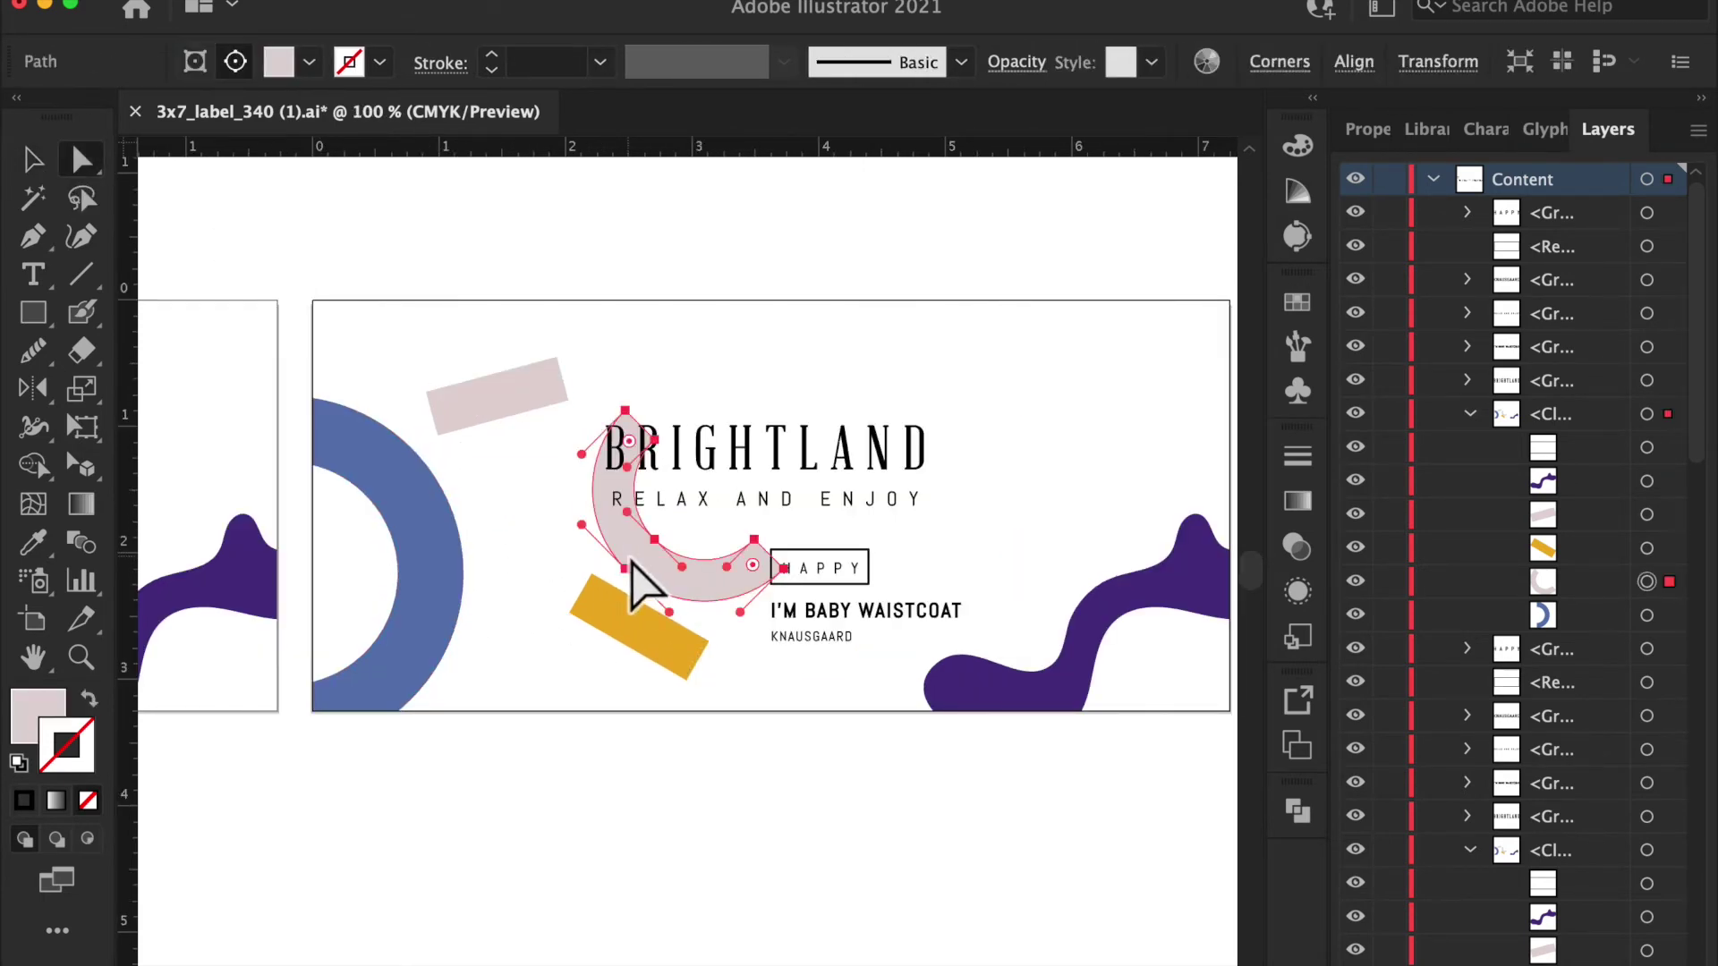
key("Delete")
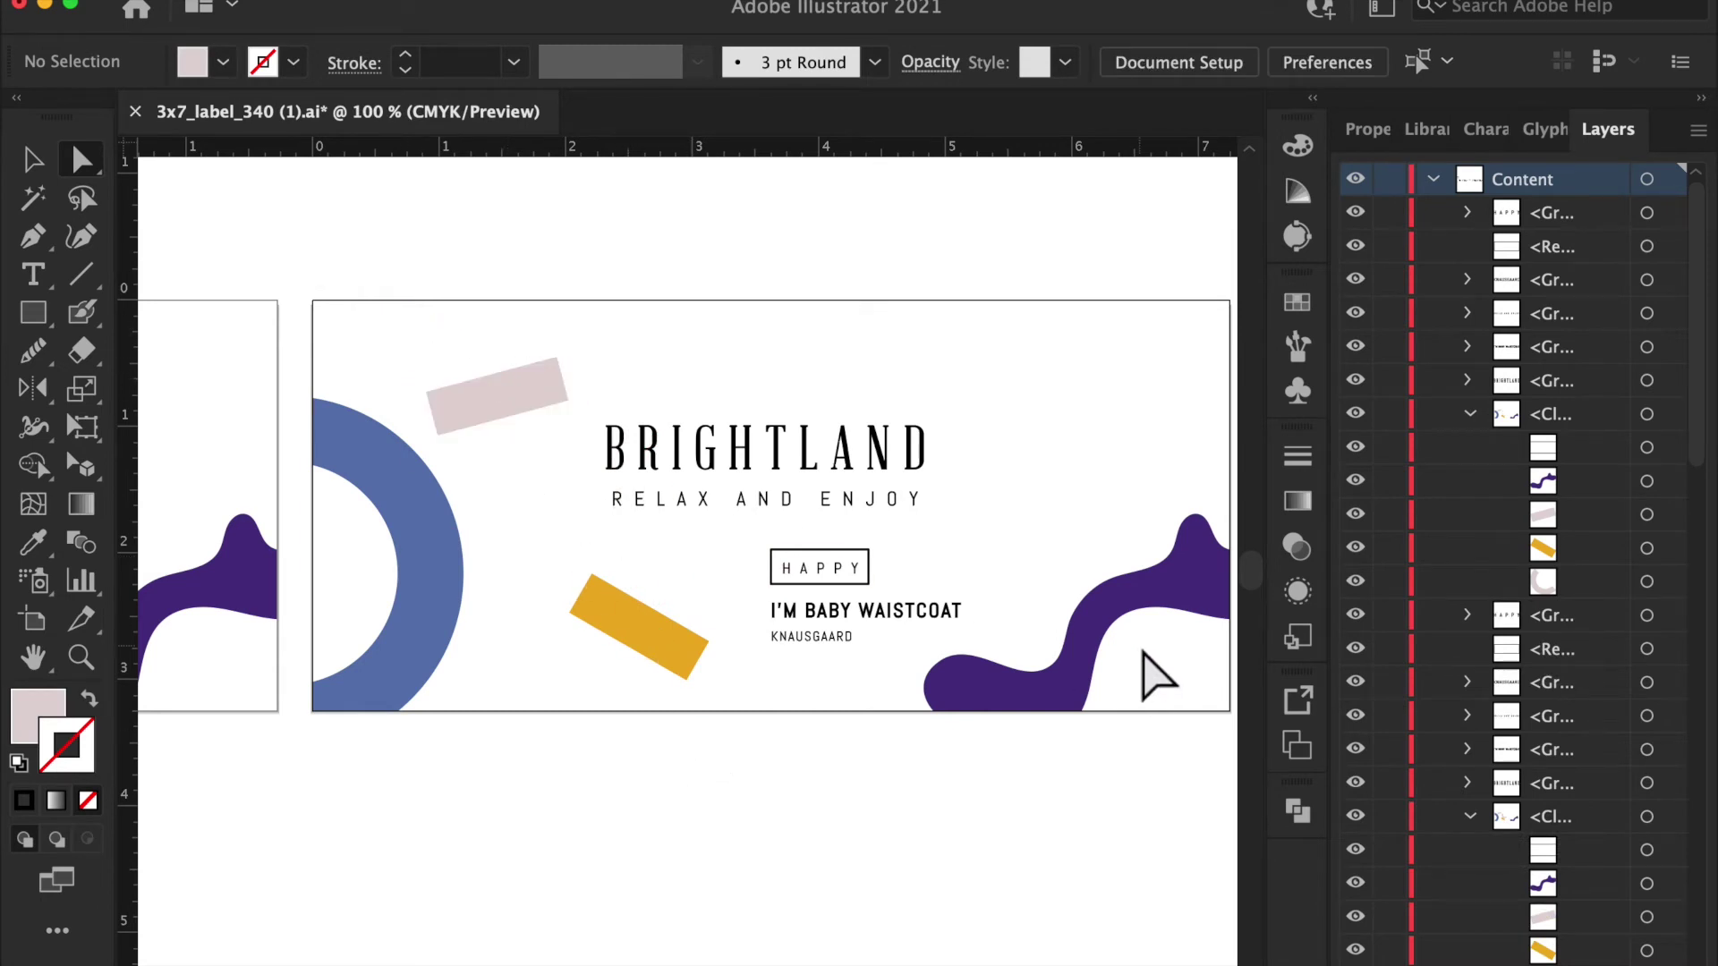
Delete the yellow rectangle and the pale pink rectangle from the fifth artboard.
left_click(651, 631)
left_click(518, 412, "shift")
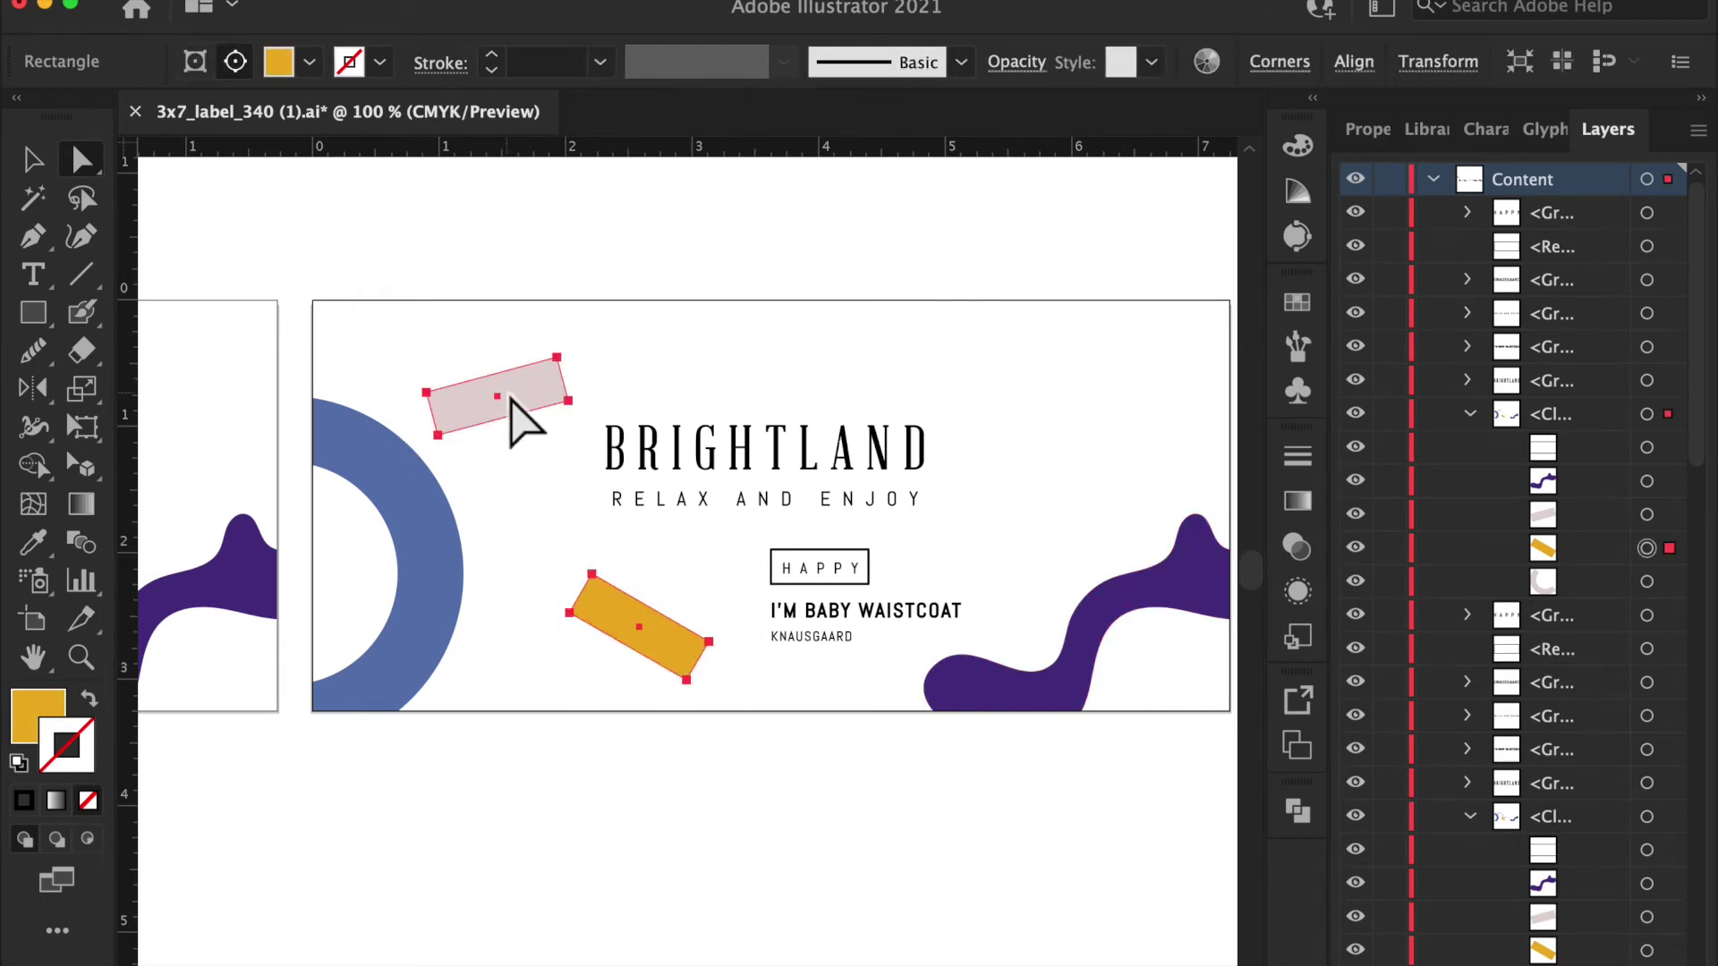
key("Delete")
Try to delete the tagline, the framed HAPPY label and the product text together from the fifth artboard.
left_click_drag(837, 669, 719, 488)
key("Delete")
key("super+z")
key("super+z")
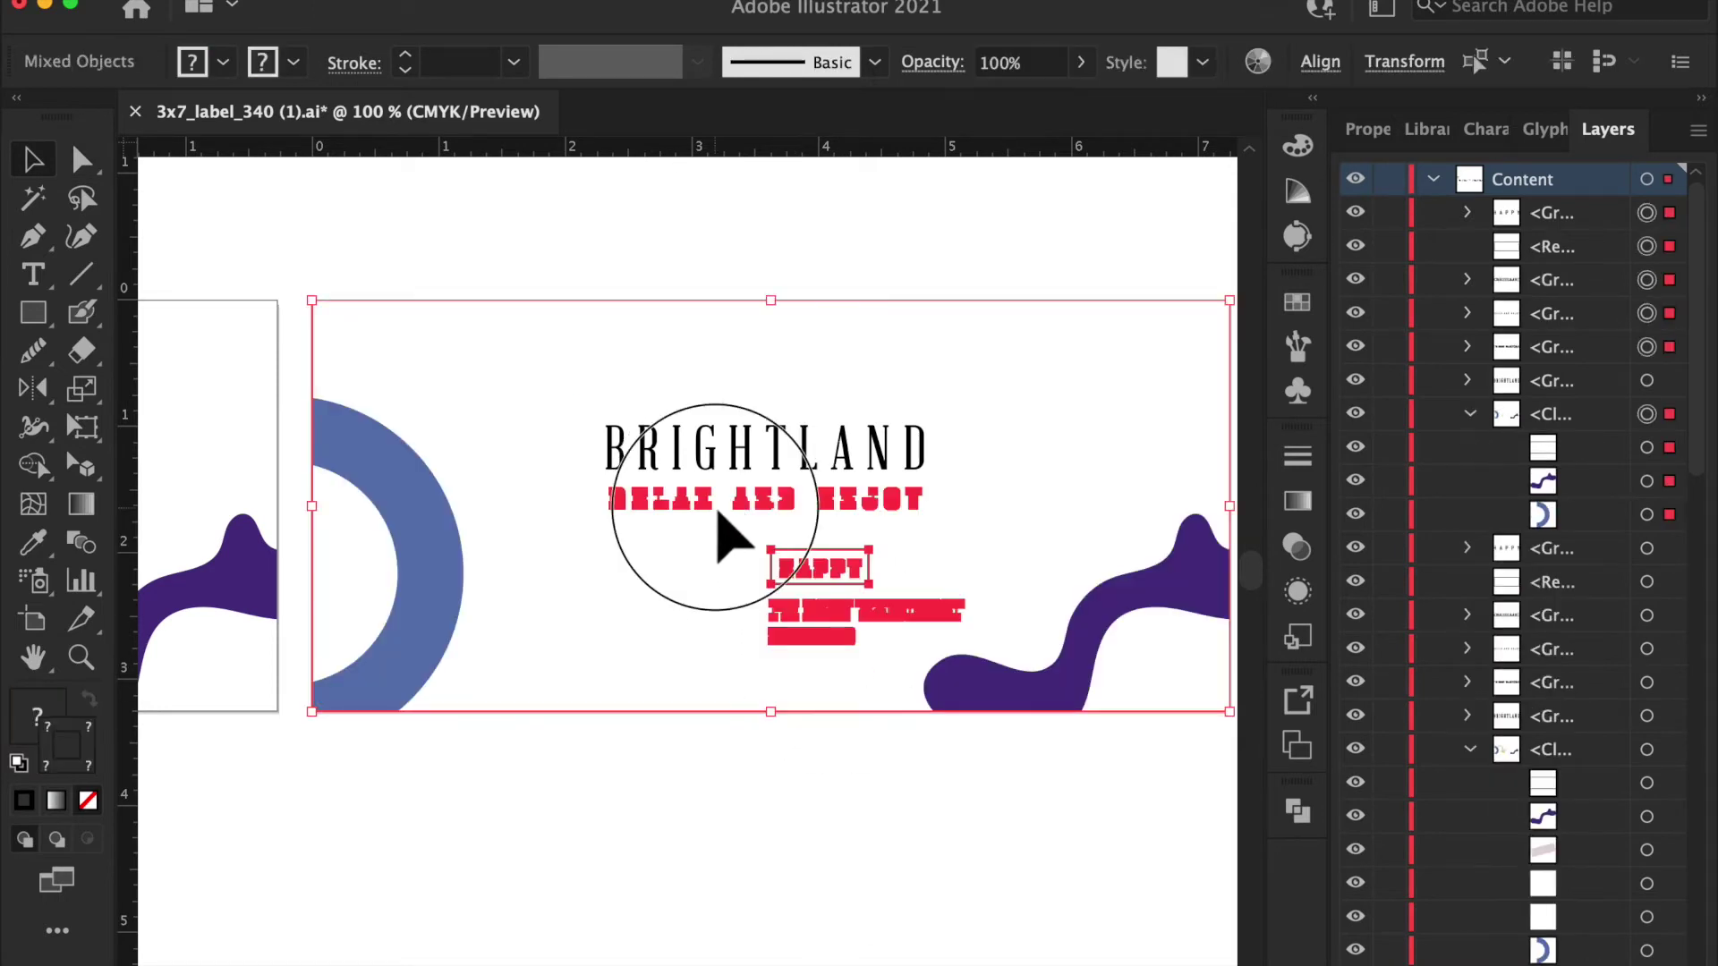
left_click(718, 514)
left_click(755, 510)
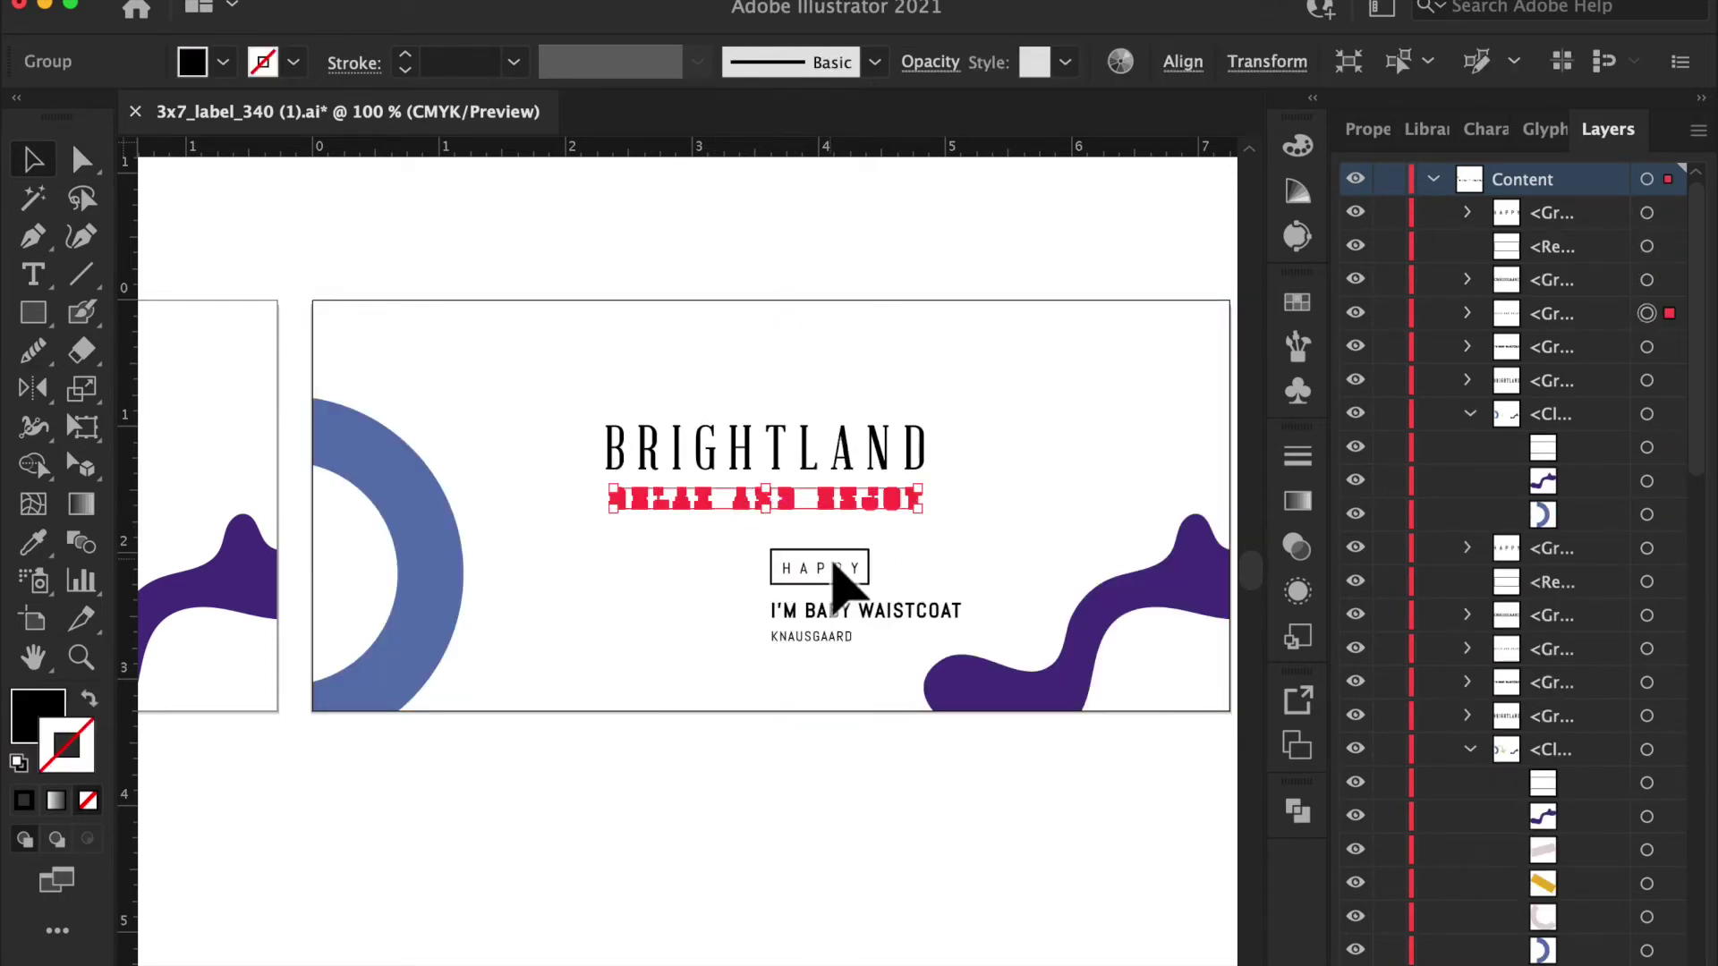
left_click_drag(748, 580, 824, 667)
key("Delete")
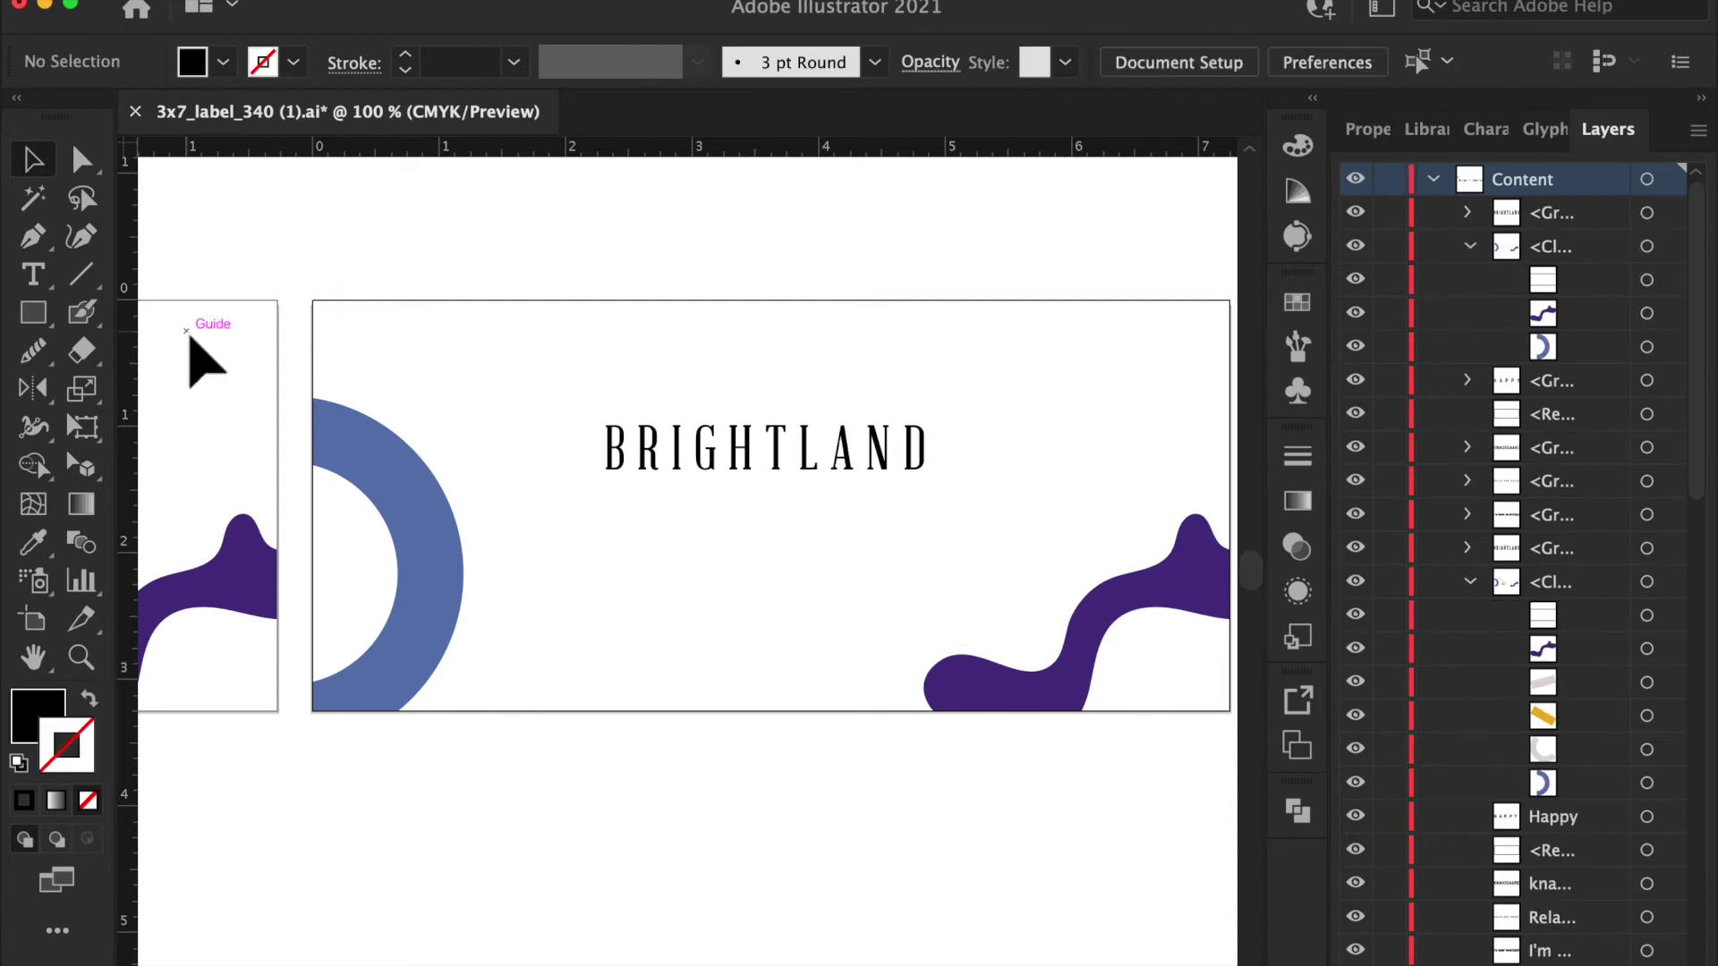
key("super+z")
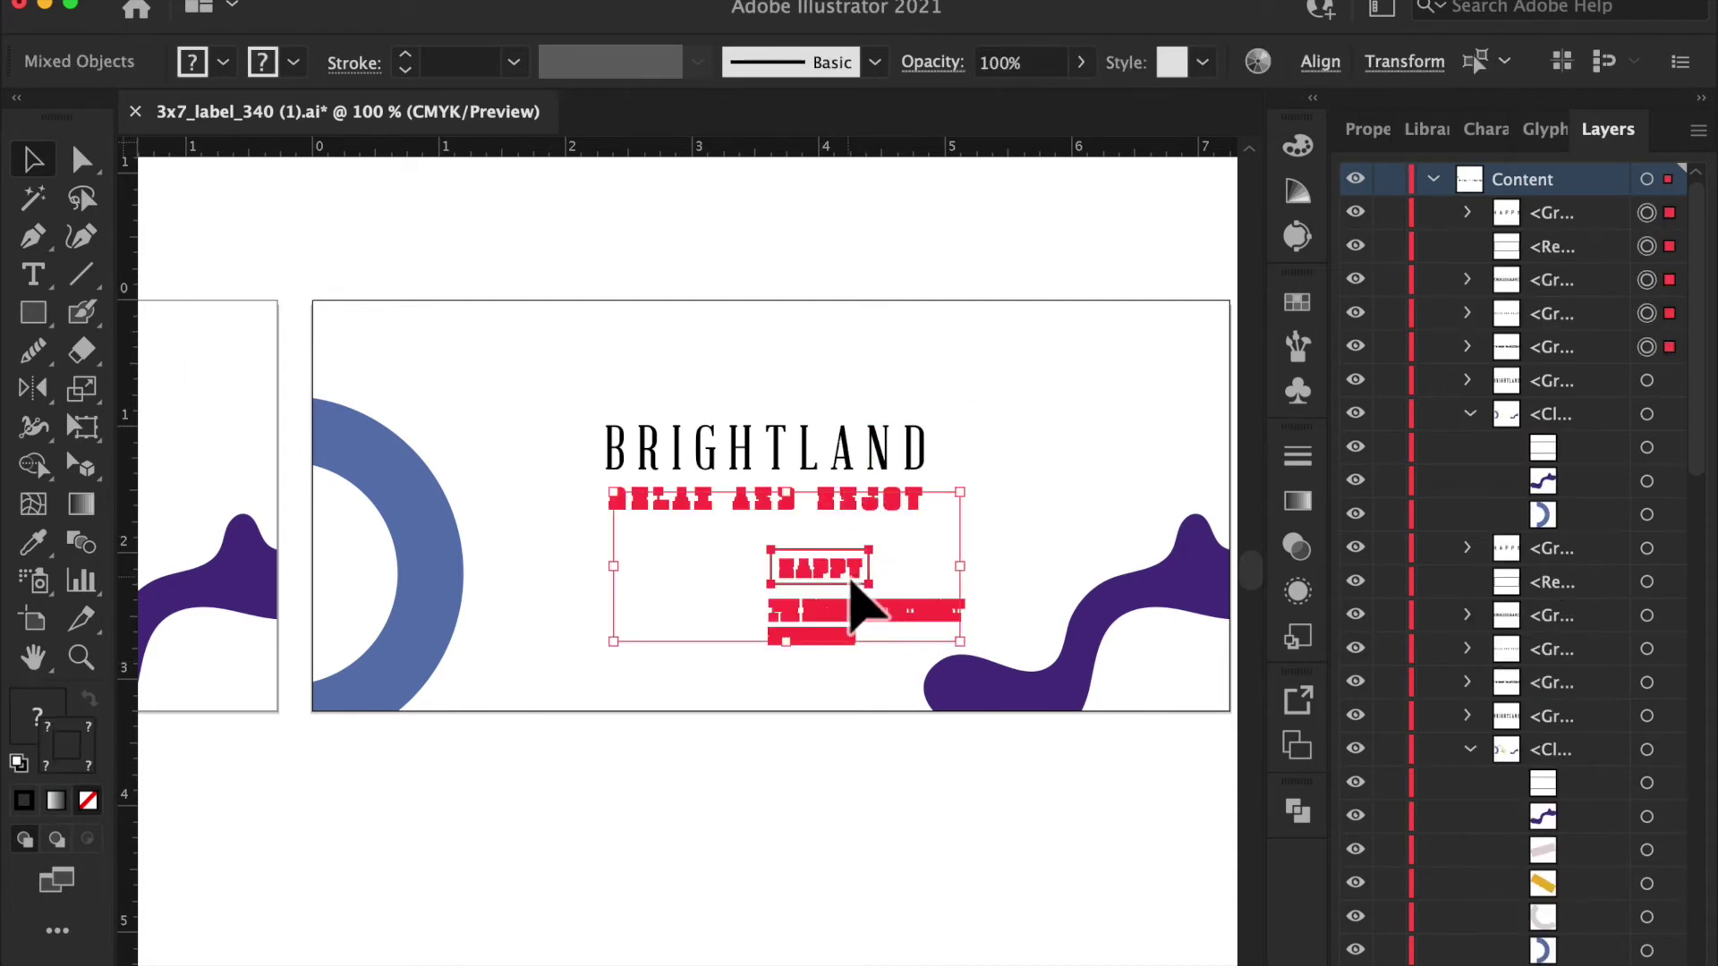
left_click(895, 586)
left_click(890, 570)
Delete the RELAX AND ENJOY, HAPPY, I'M BABY WAISTCOAT and KNAUSGAARD text from the fifth artboard, keeping the frame around HAPPY.
key("super+equal")
key("super+equal")
scroll(912, 550, "right", 4)
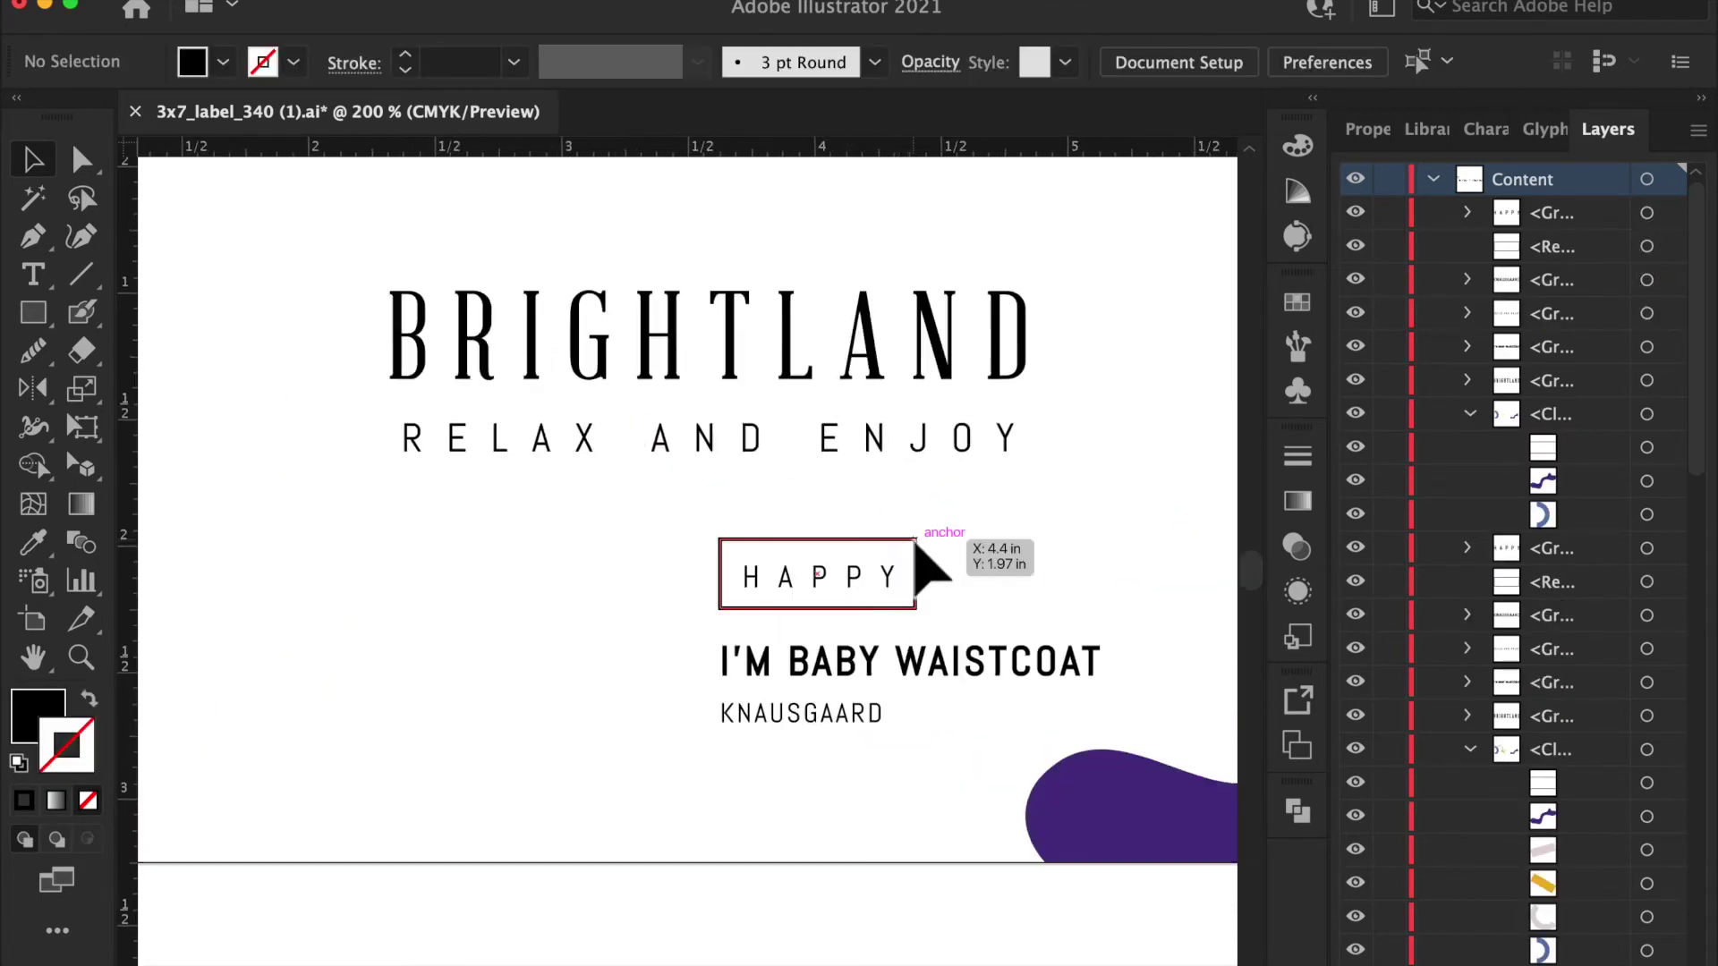
left_click(695, 568)
left_click(663, 579)
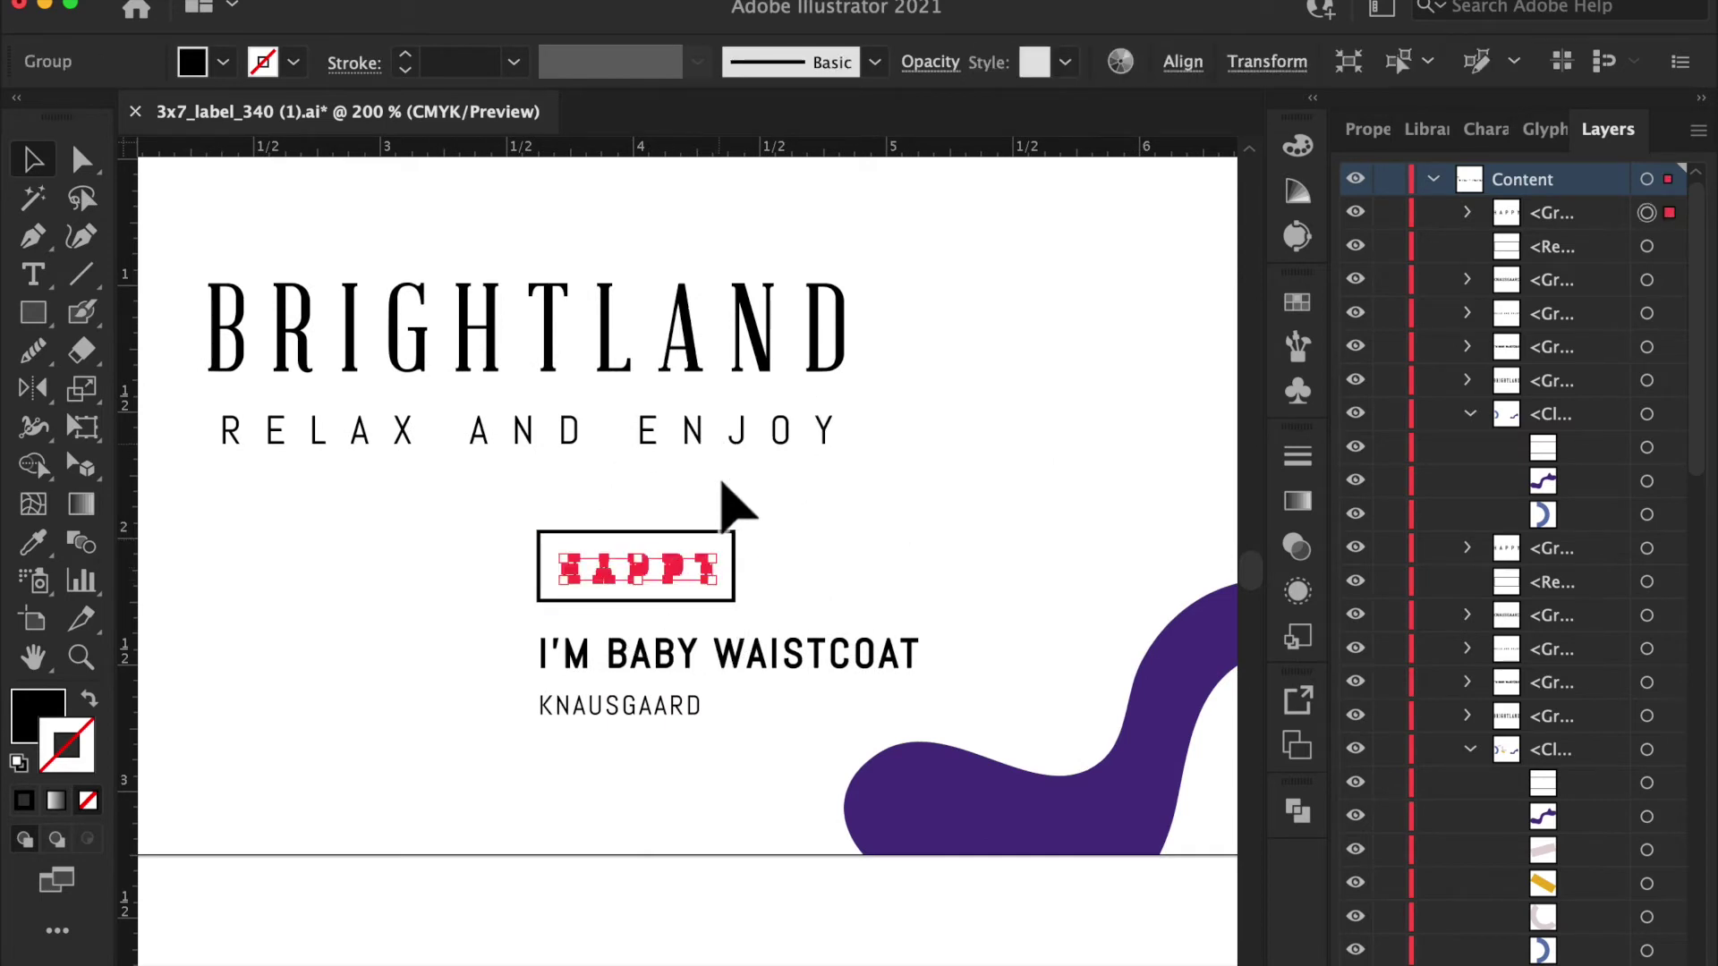
left_click(832, 437, "shift")
left_click(759, 640, "shift")
left_click(637, 712, "shift")
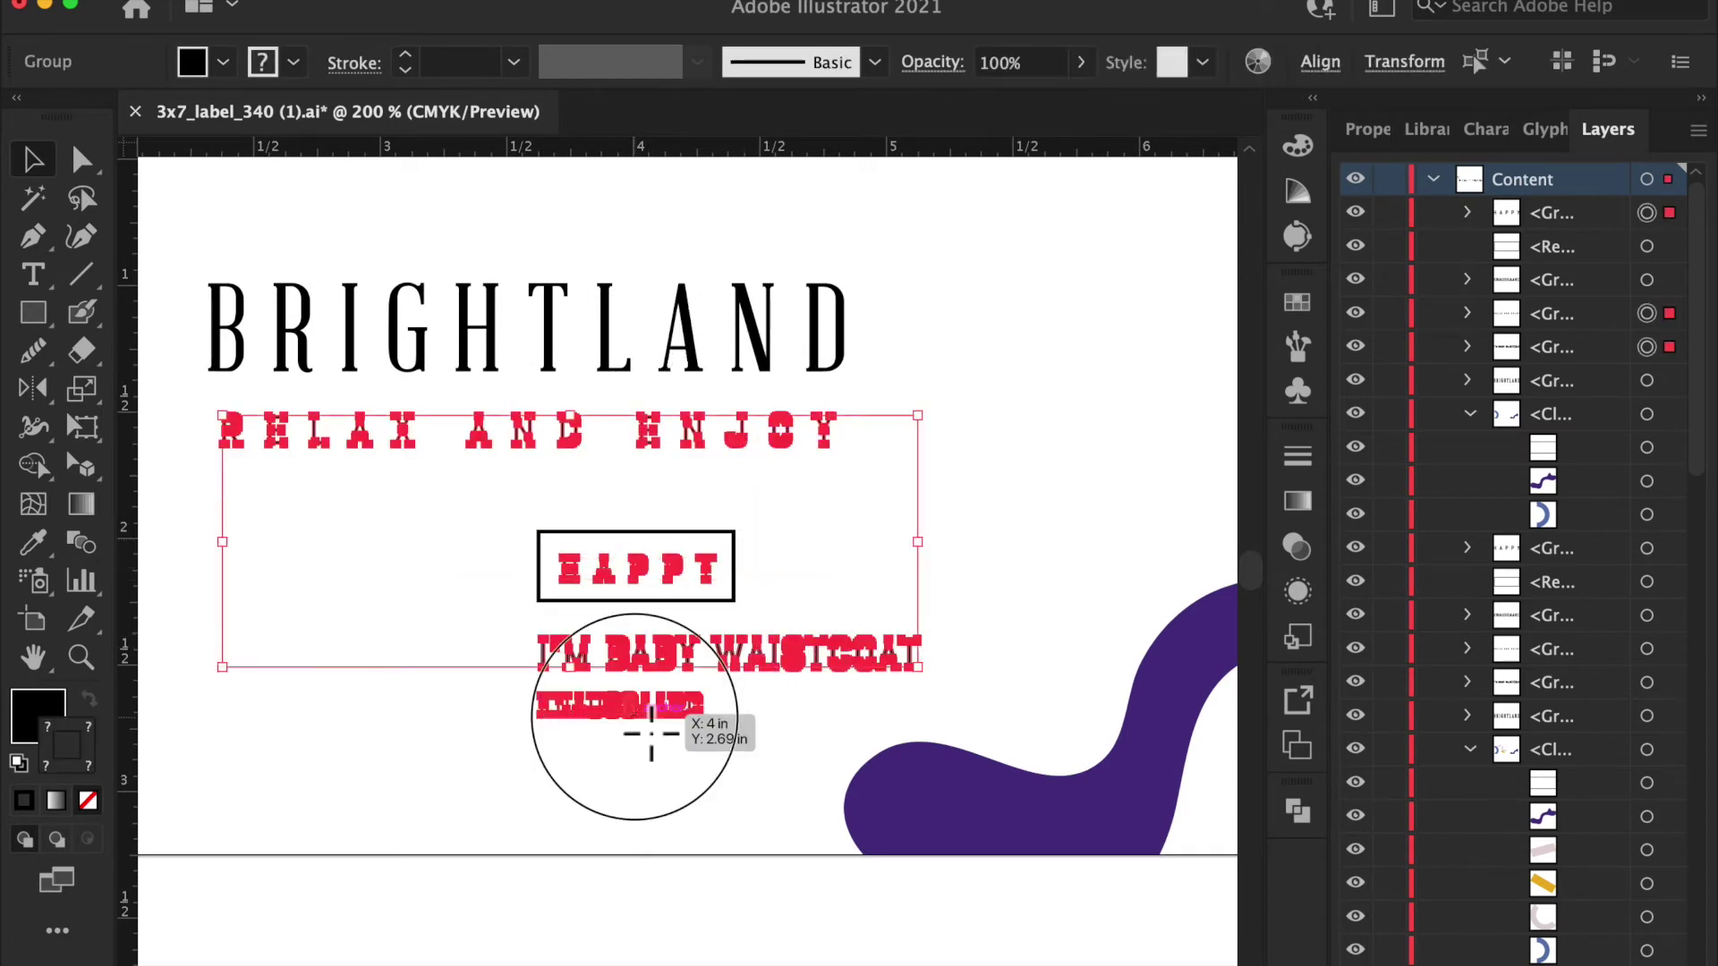
key("Delete")
Try to apply the wordmark's black to all remaining objects on the fifth artboard at once with the Eyedropper.
key("ctrl+minus")
key("ctrl+minus")
key("ctrl+minus")
left_click_drag(360, 383, 895, 743)
key("i")
left_click(510, 473)
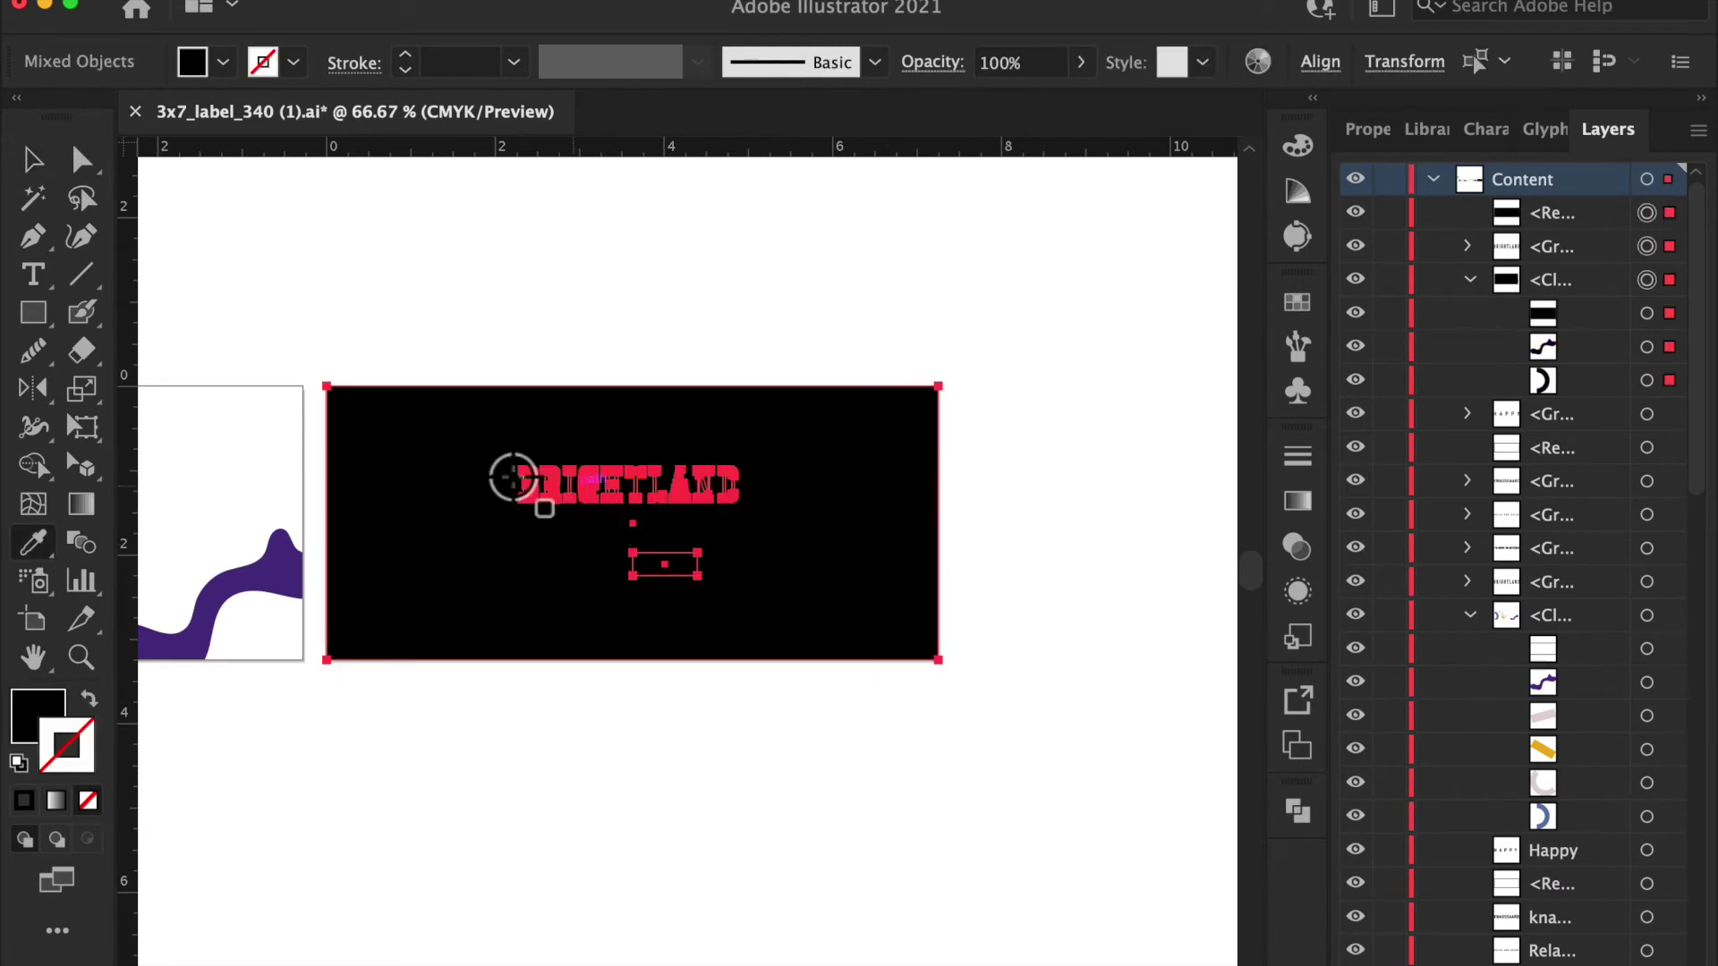
key("ctrl+z")
Recolor the blue ring and purple wave on the fifth artboard black by sampling the BRIGHTLAND wordmark.
key("v")
left_click(372, 402)
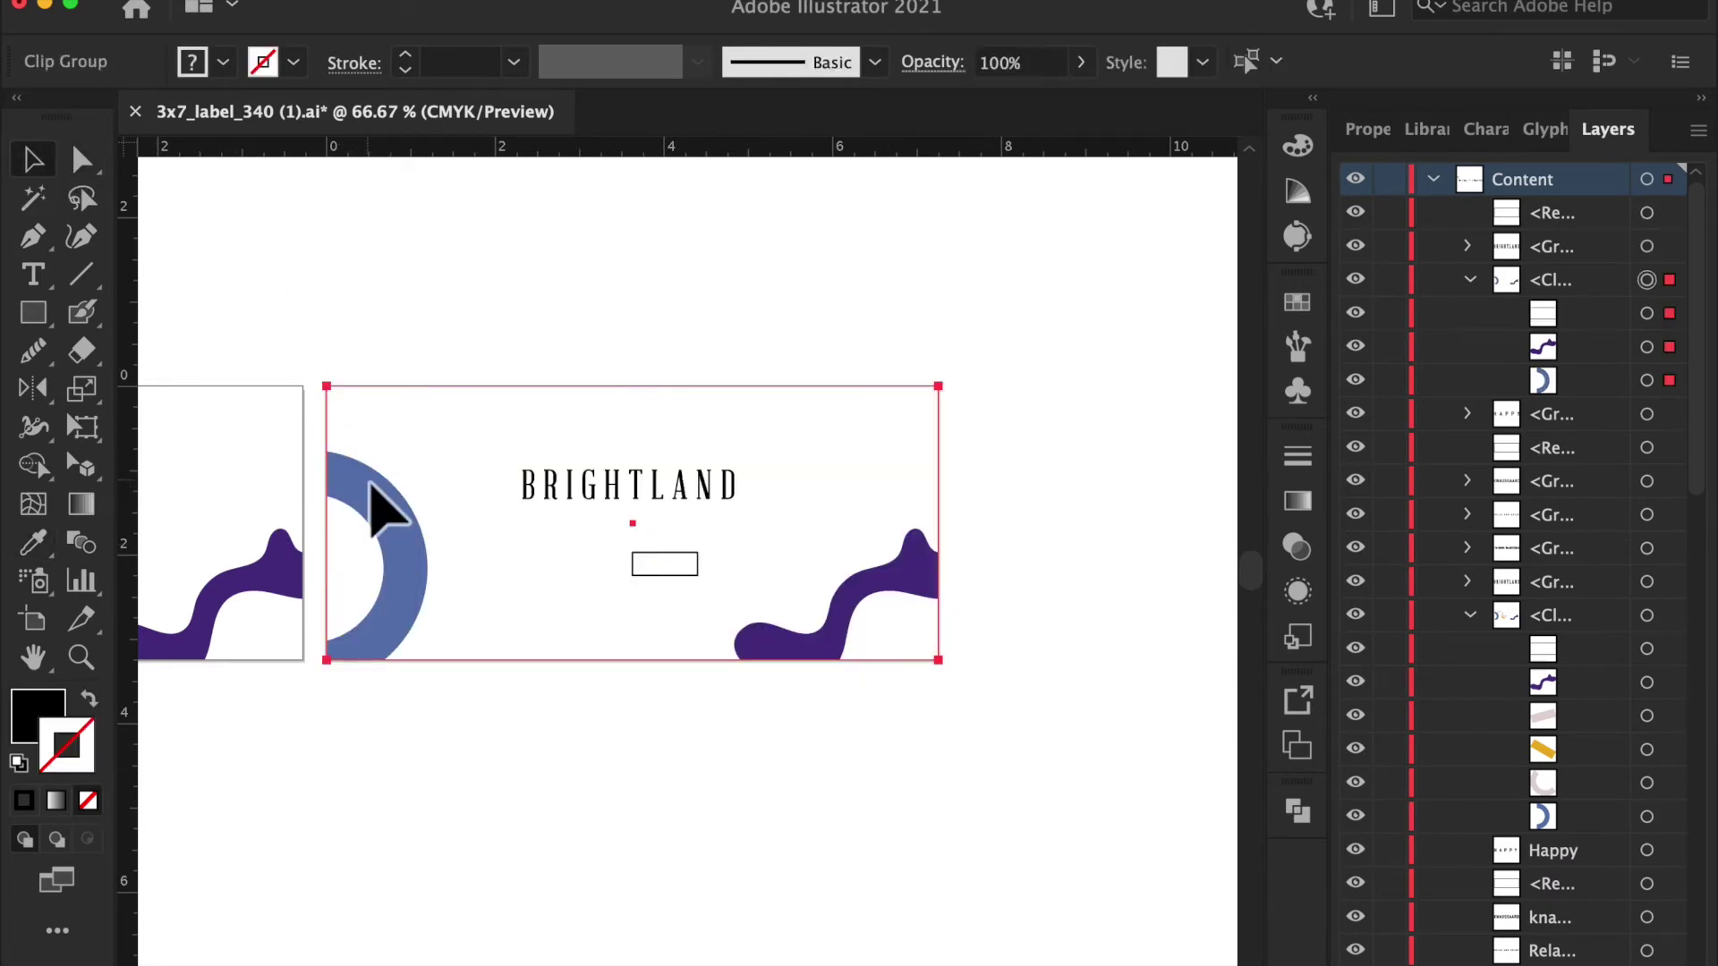
left_click(1647, 346)
left_click(1646, 380, "shift")
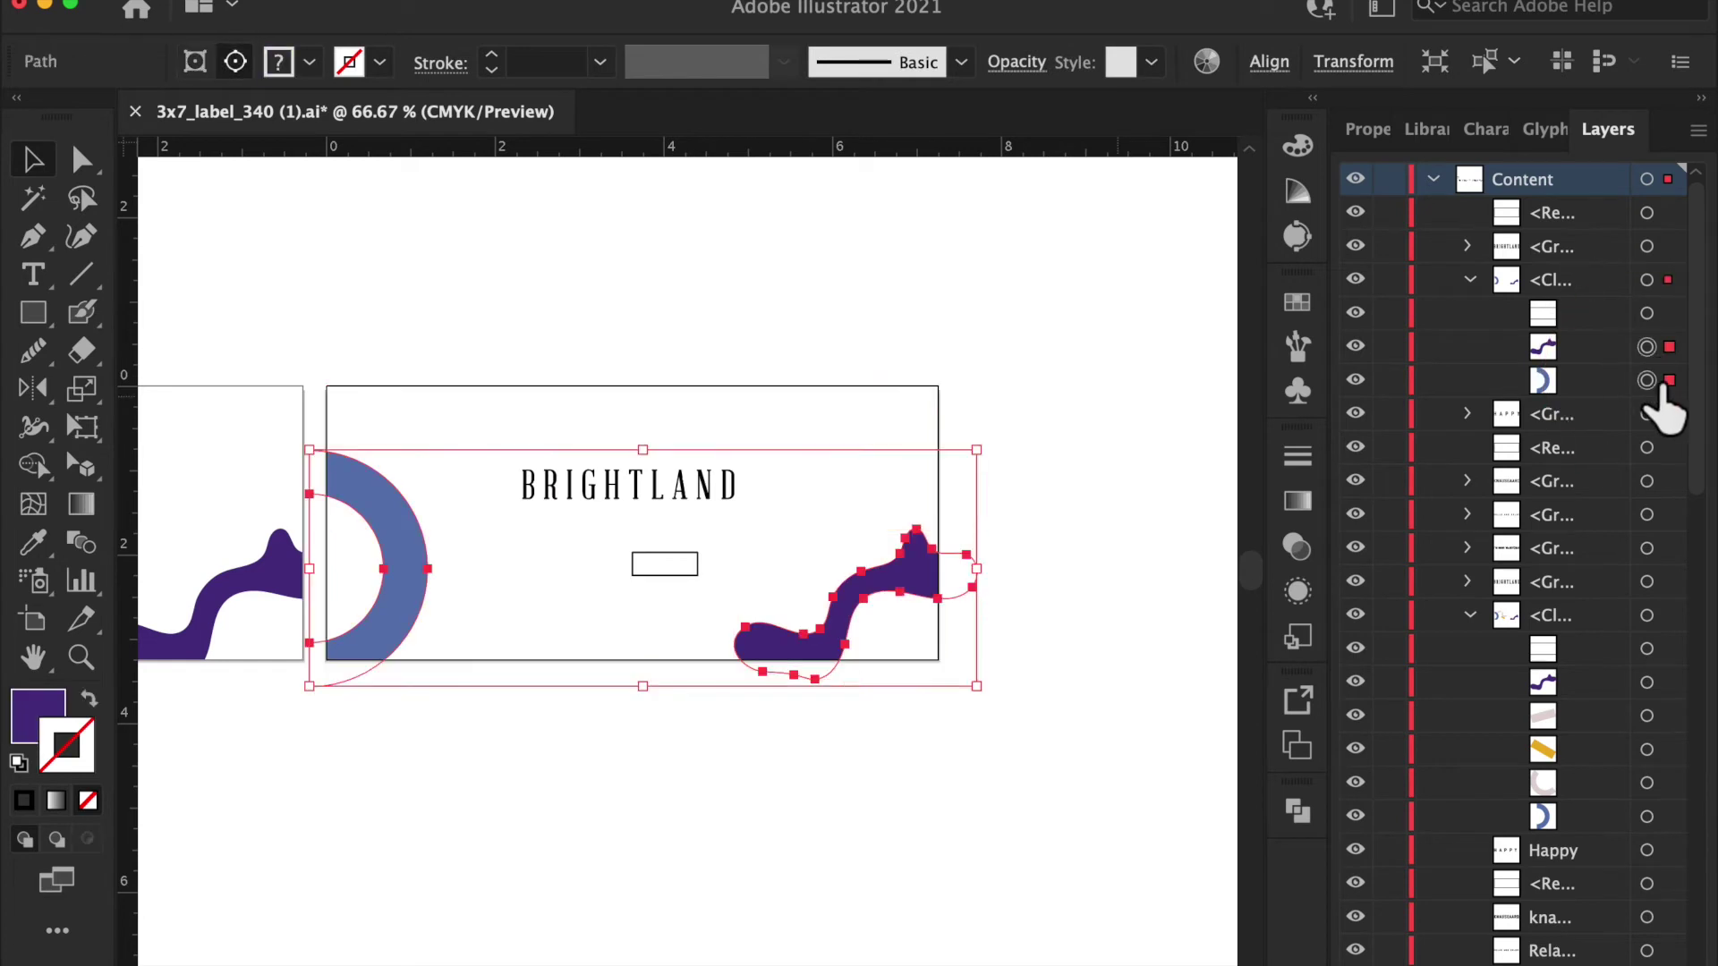
key("i")
left_click(728, 487)
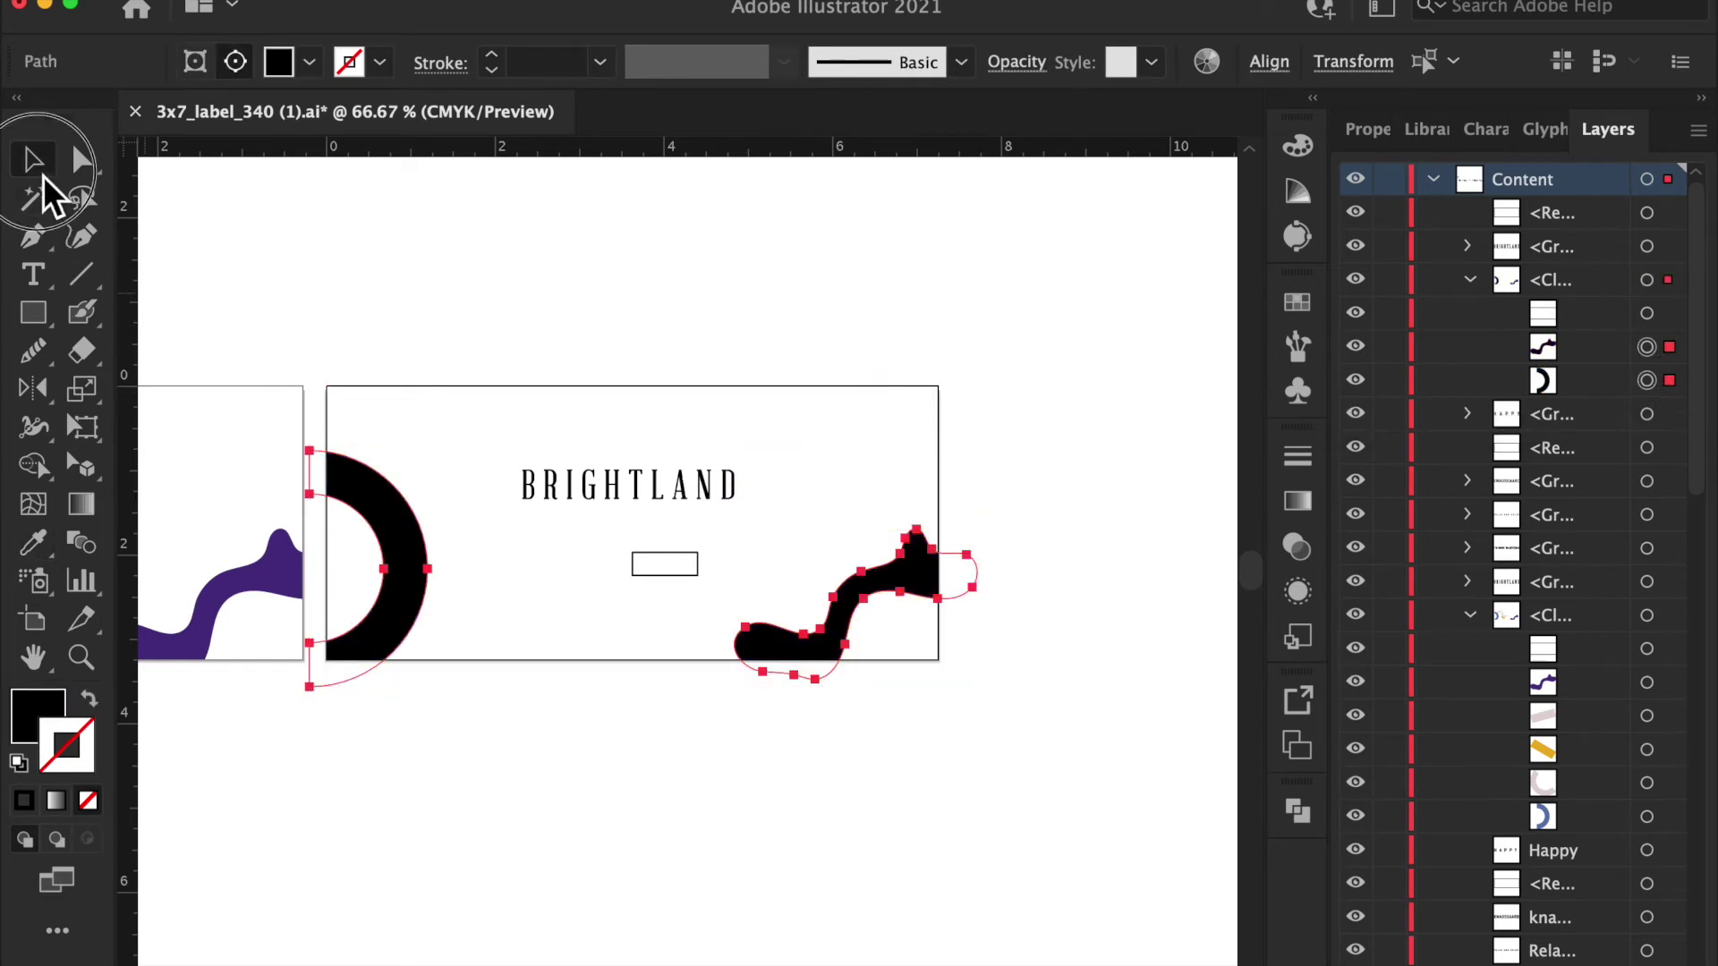
left_click(584, 280)
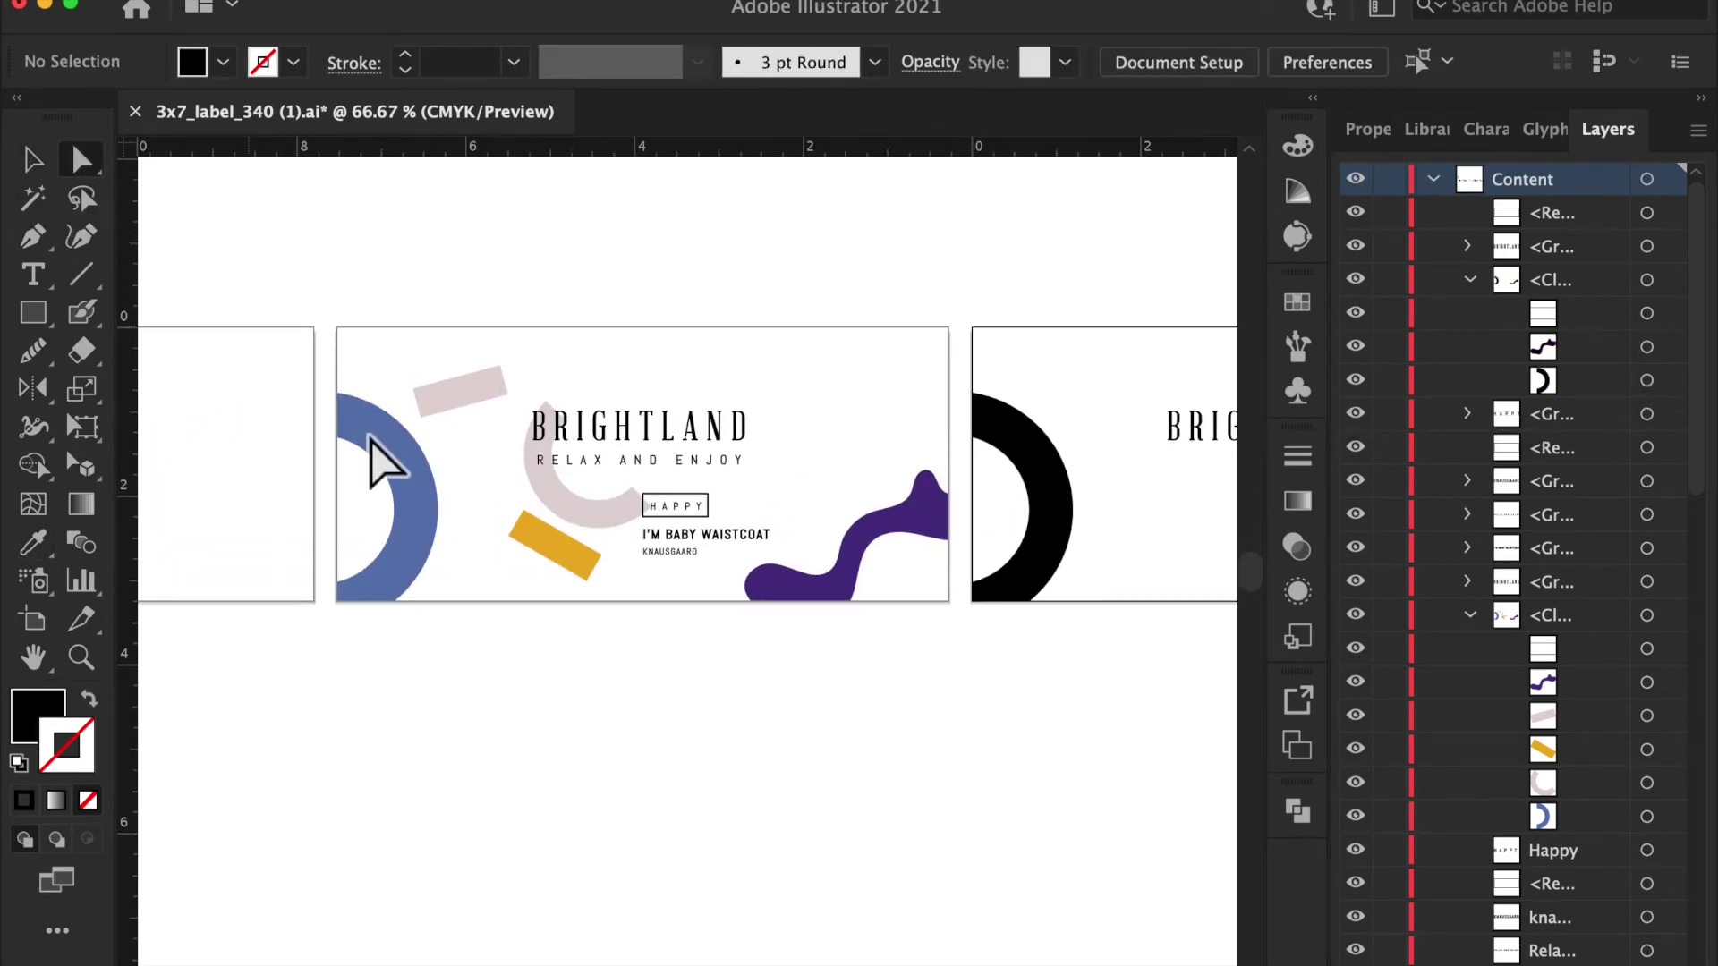
Delete the blue ring and the purple wave from the label on the fourth artboard.
left_click(422, 482)
key("Delete")
left_click(917, 501)
key("Delete")
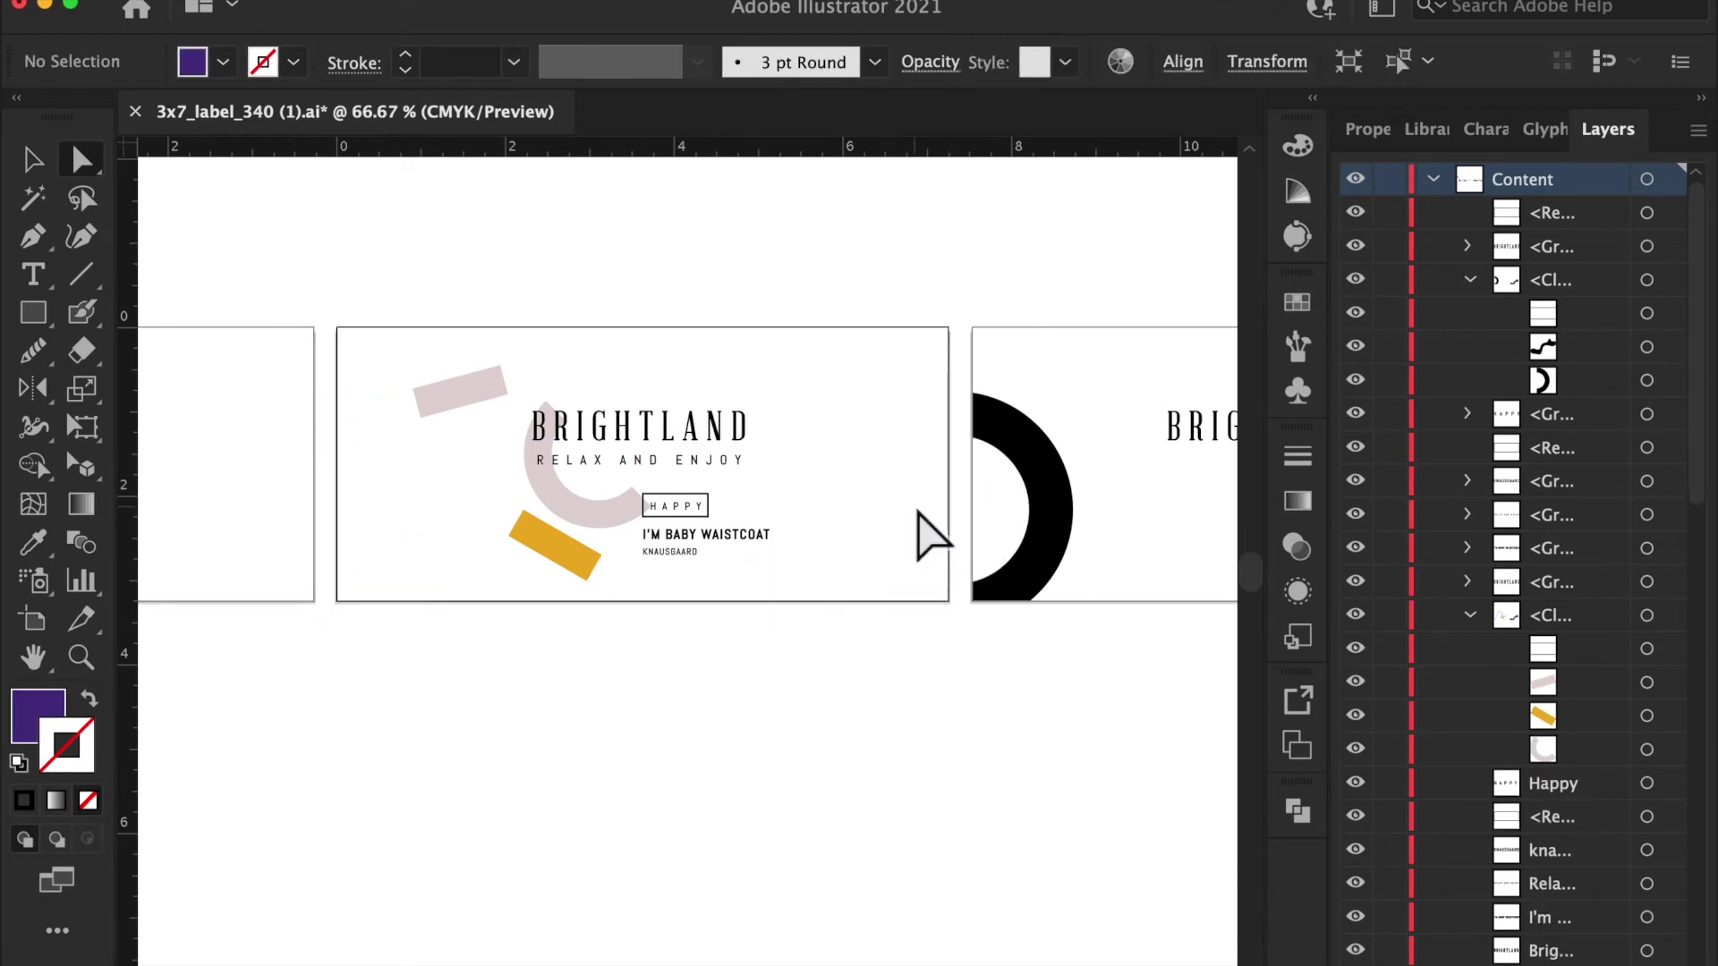
Delete the BRIGHTLAND wordmark and the rectangular frame around HAPPY from the fourth artboard.
left_click(750, 429)
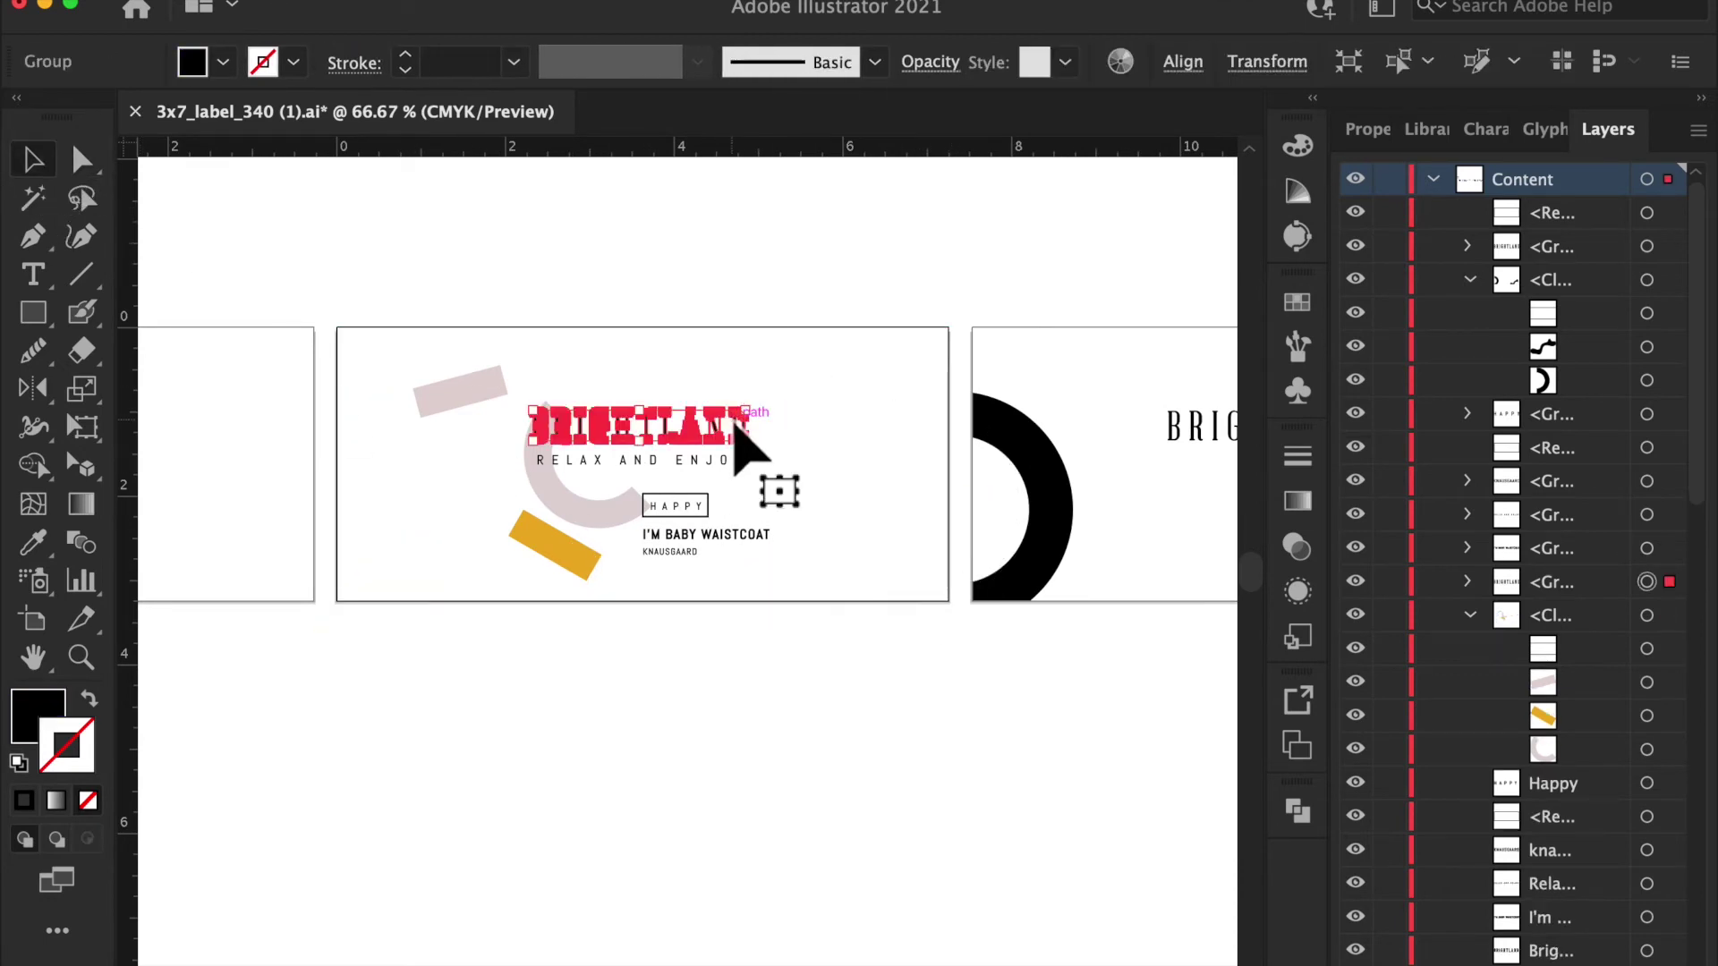
key("Delete")
key("super+equal")
key("super+equal")
key("super+equal")
left_click(763, 415)
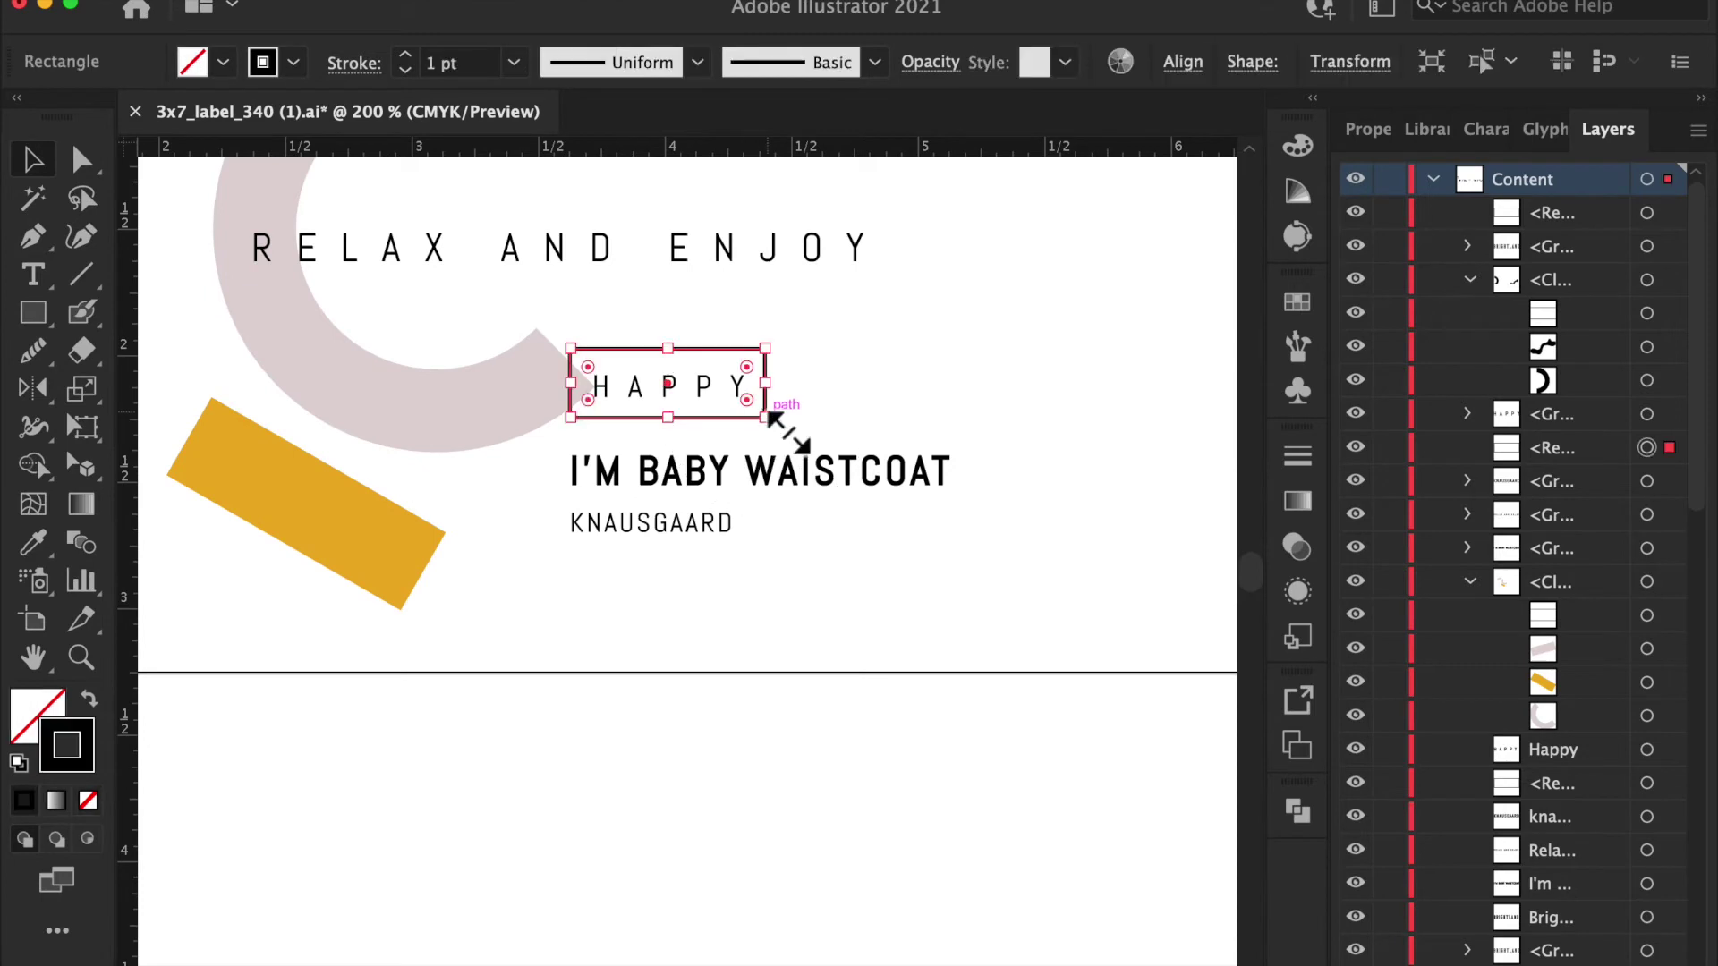
key("Delete")
Rename the fifth artboard, with the black ring and wave, as "Gold Foil 2".
key("super+minus")
key("super+minus")
key("super+minus")
key("super+minus")
key("super+minus")
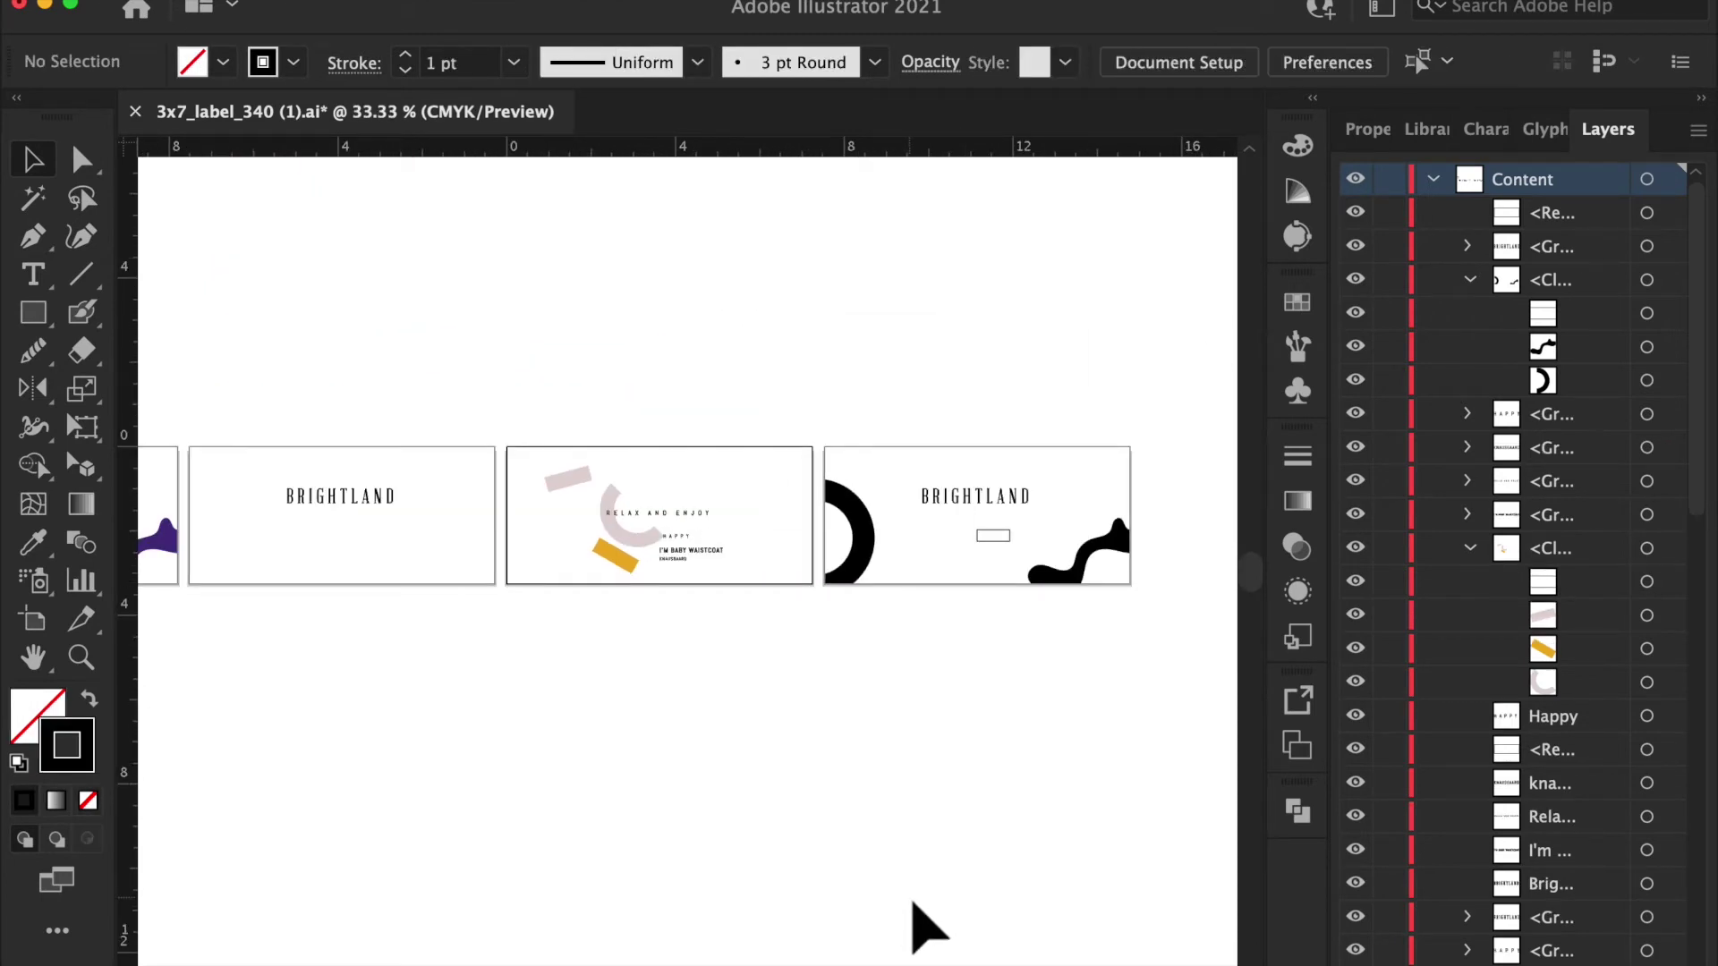
left_click(1217, 61)
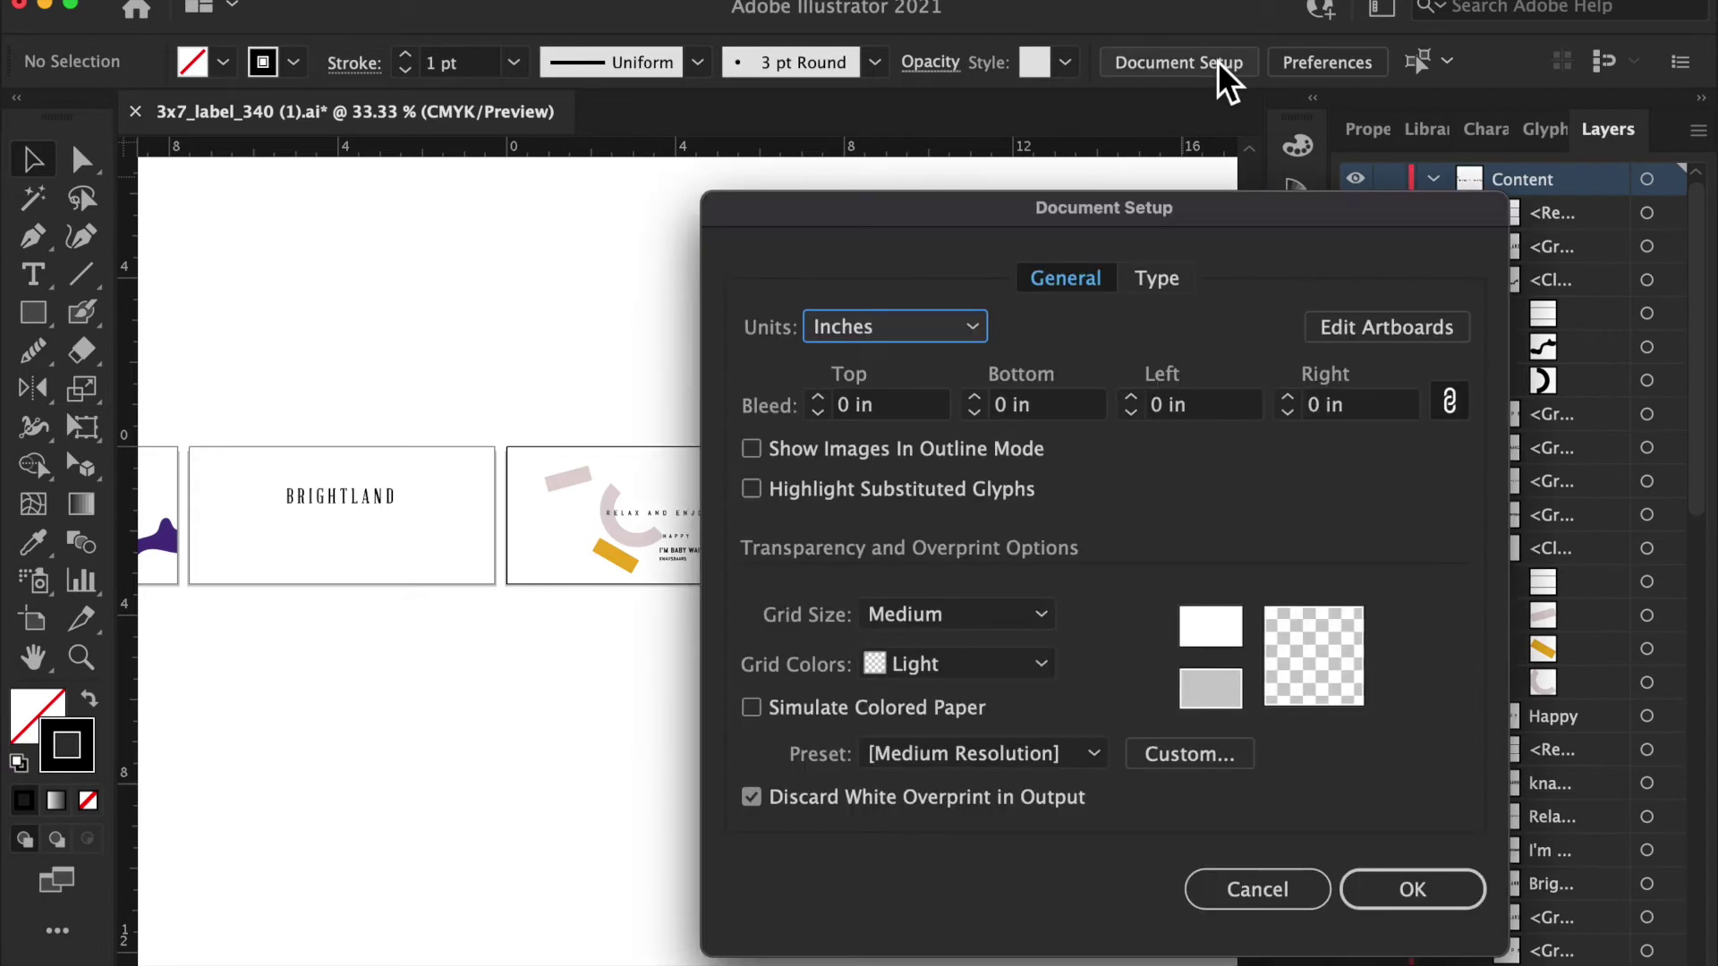
left_click(1404, 326)
left_click(888, 472)
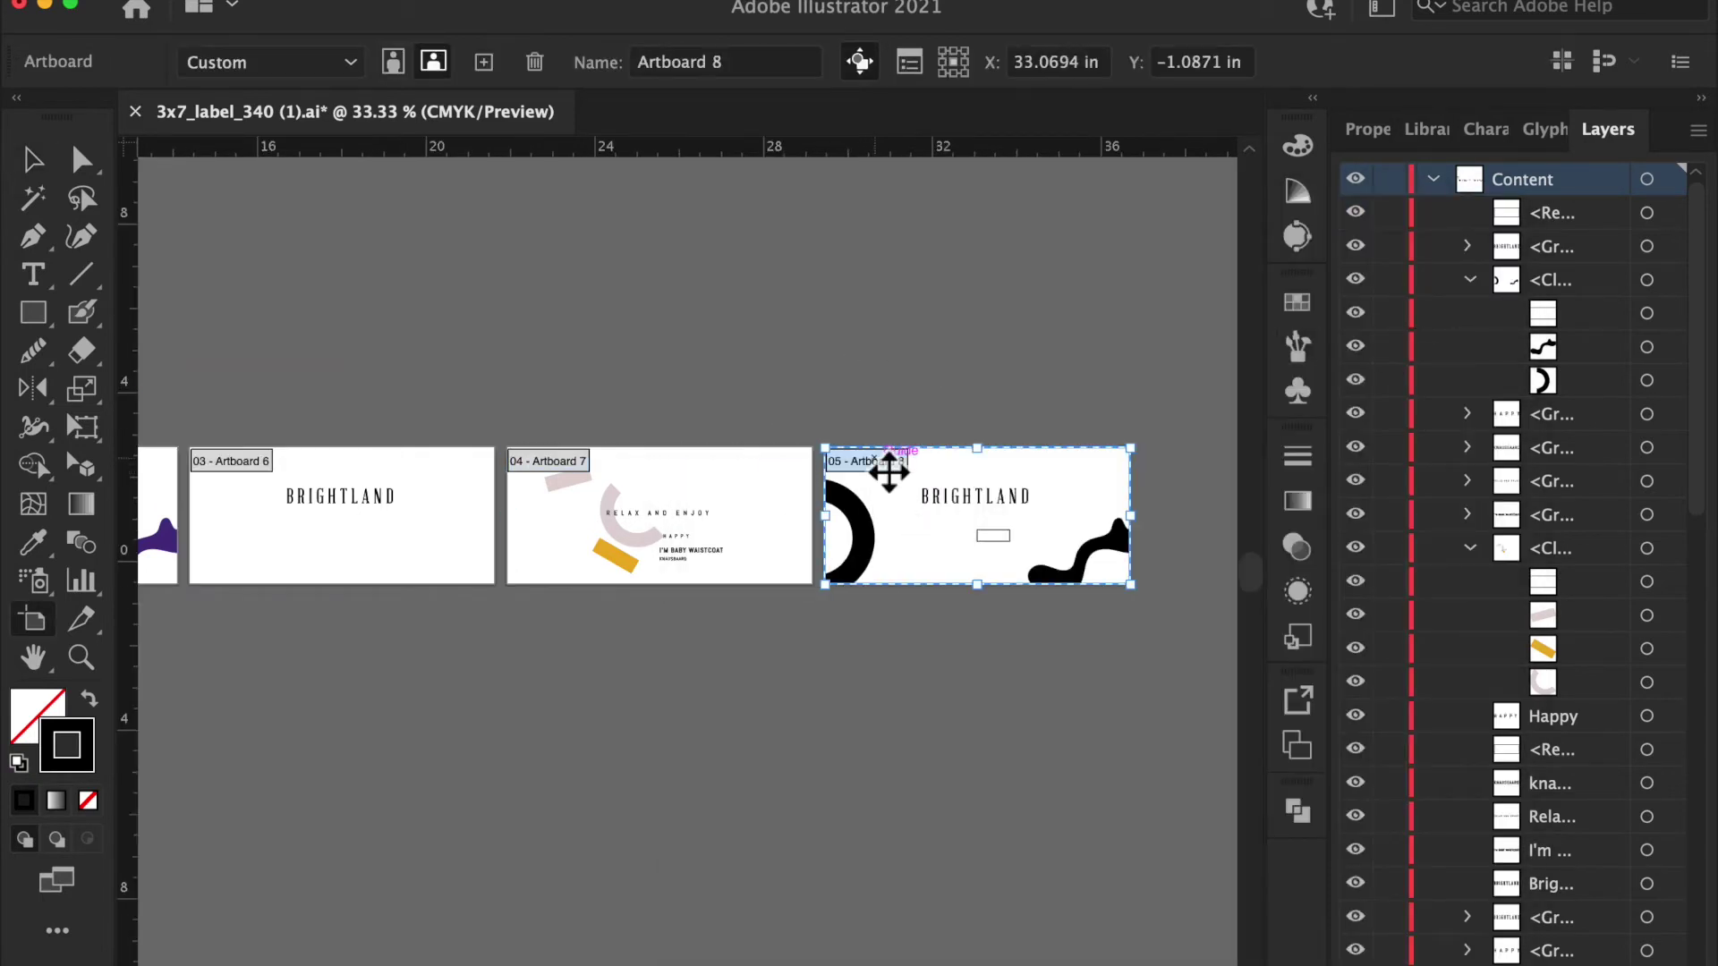
left_click(706, 68)
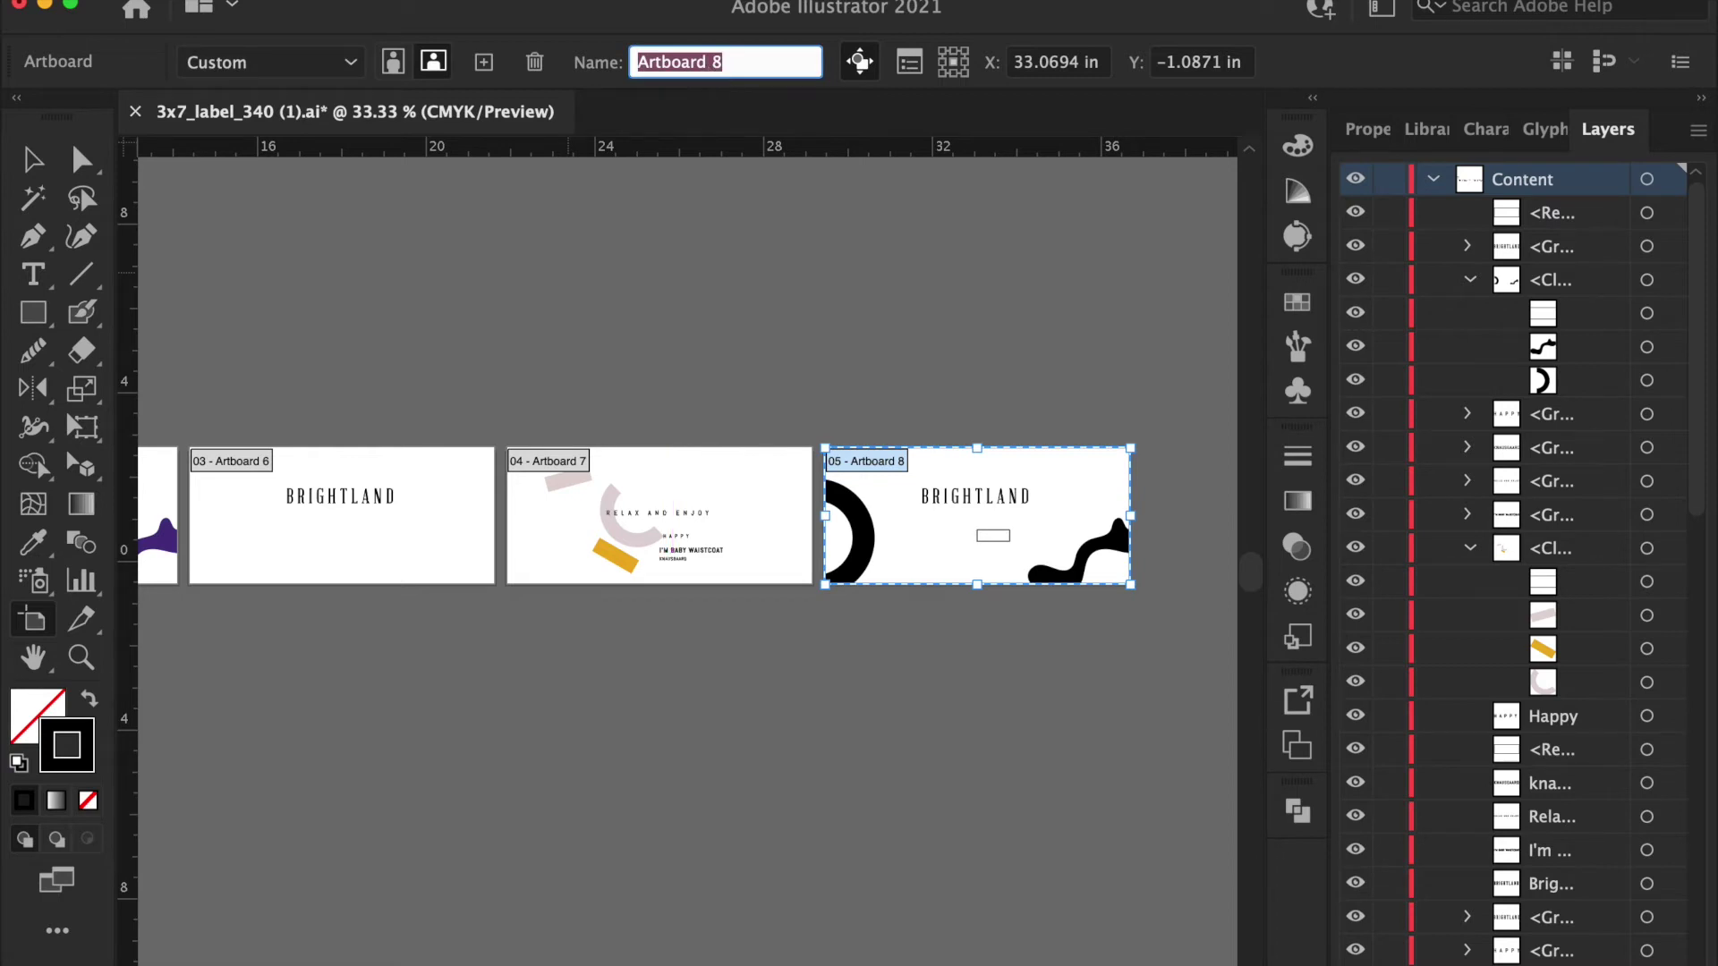
type("Gold Foil 2")
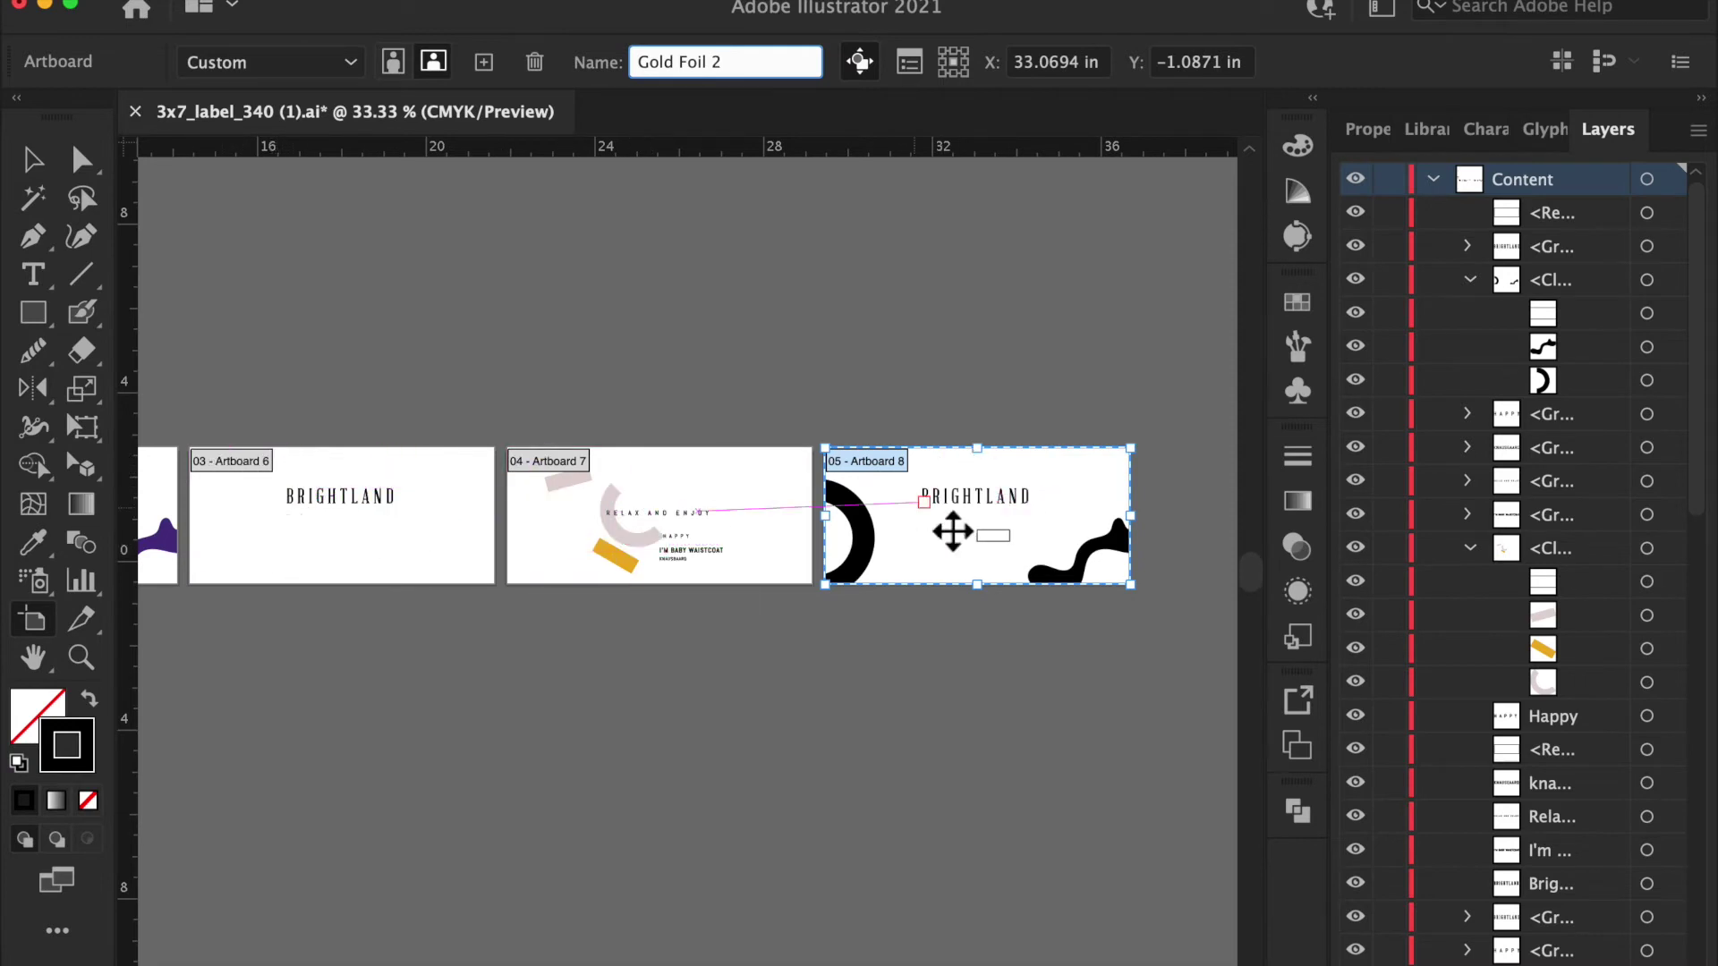
key("Return")
Rename the third artboard, holding only the BRIGHTLAND wordmark, as "Gold Foil 1".
left_click(242, 475)
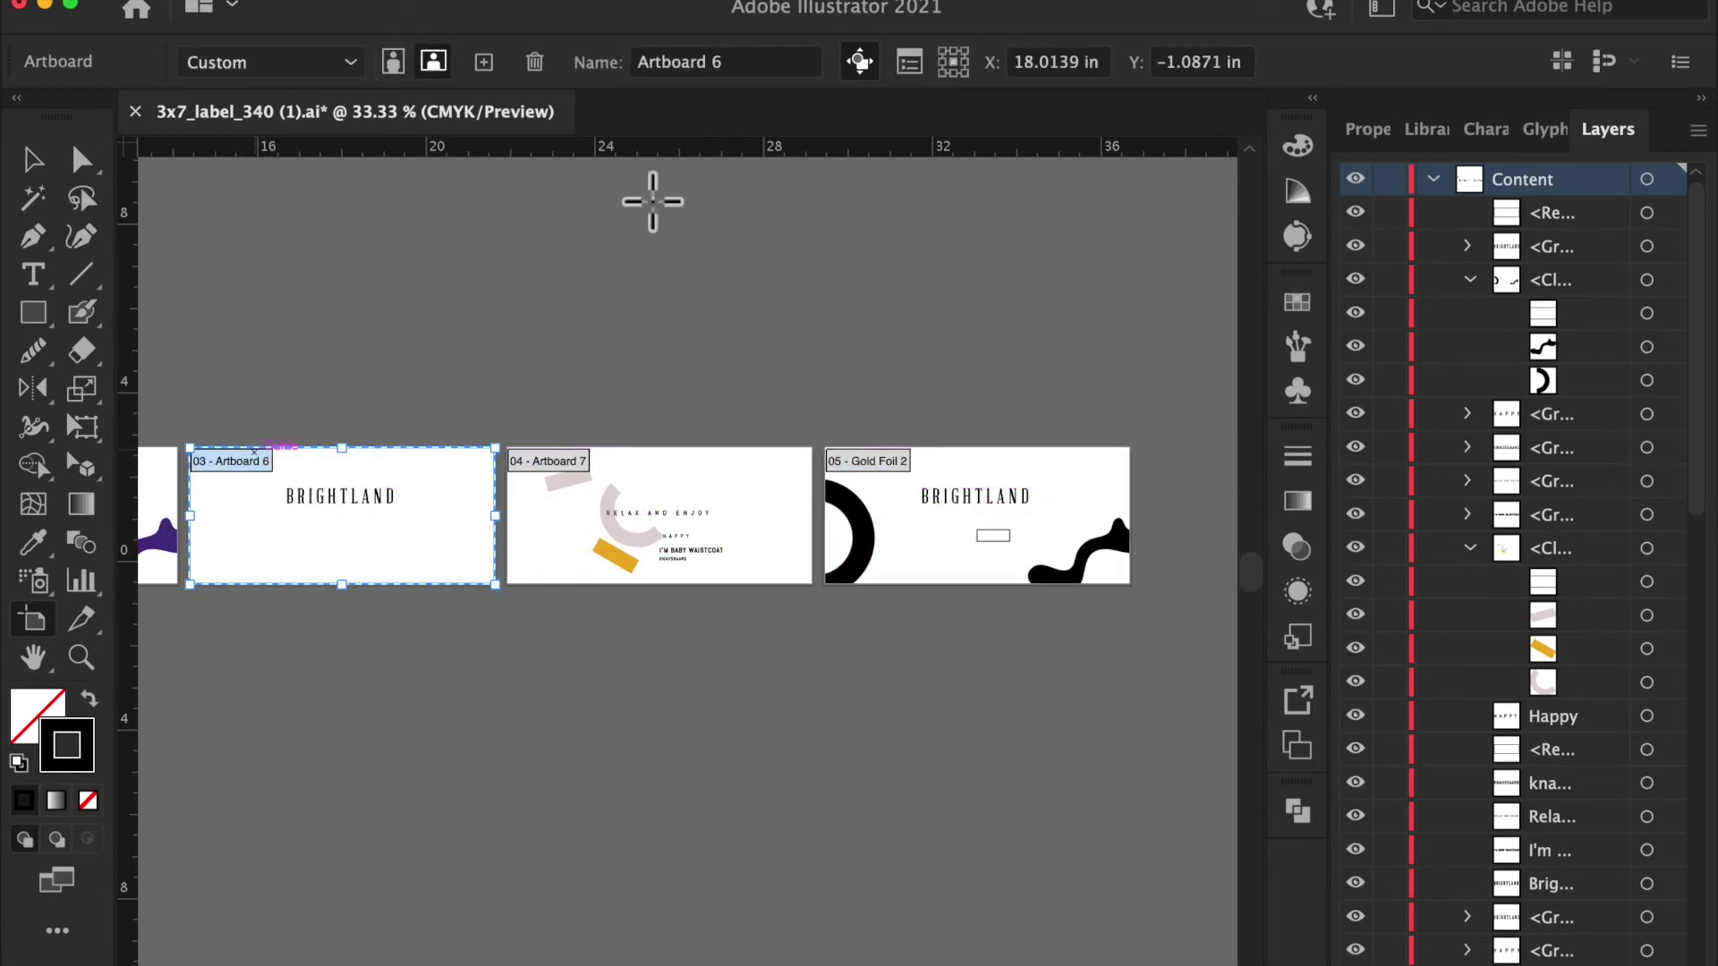
left_click(733, 65)
key("BackSpace")
type("Gold ")
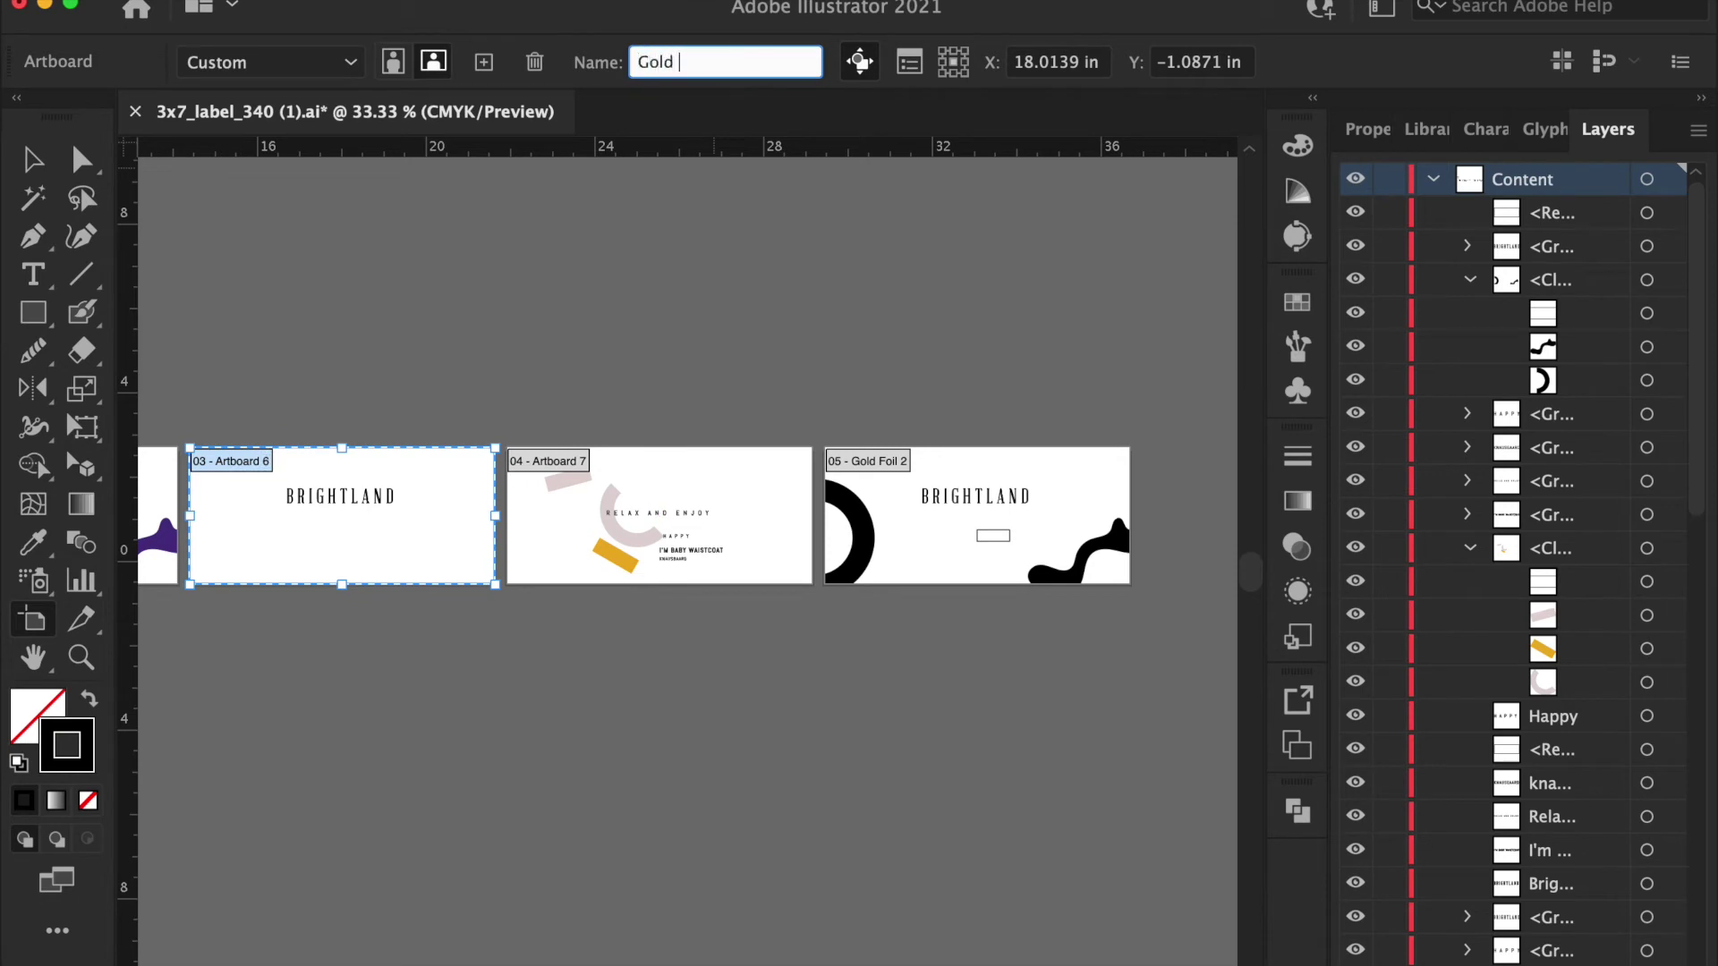
type("Foil 1")
key("Return")
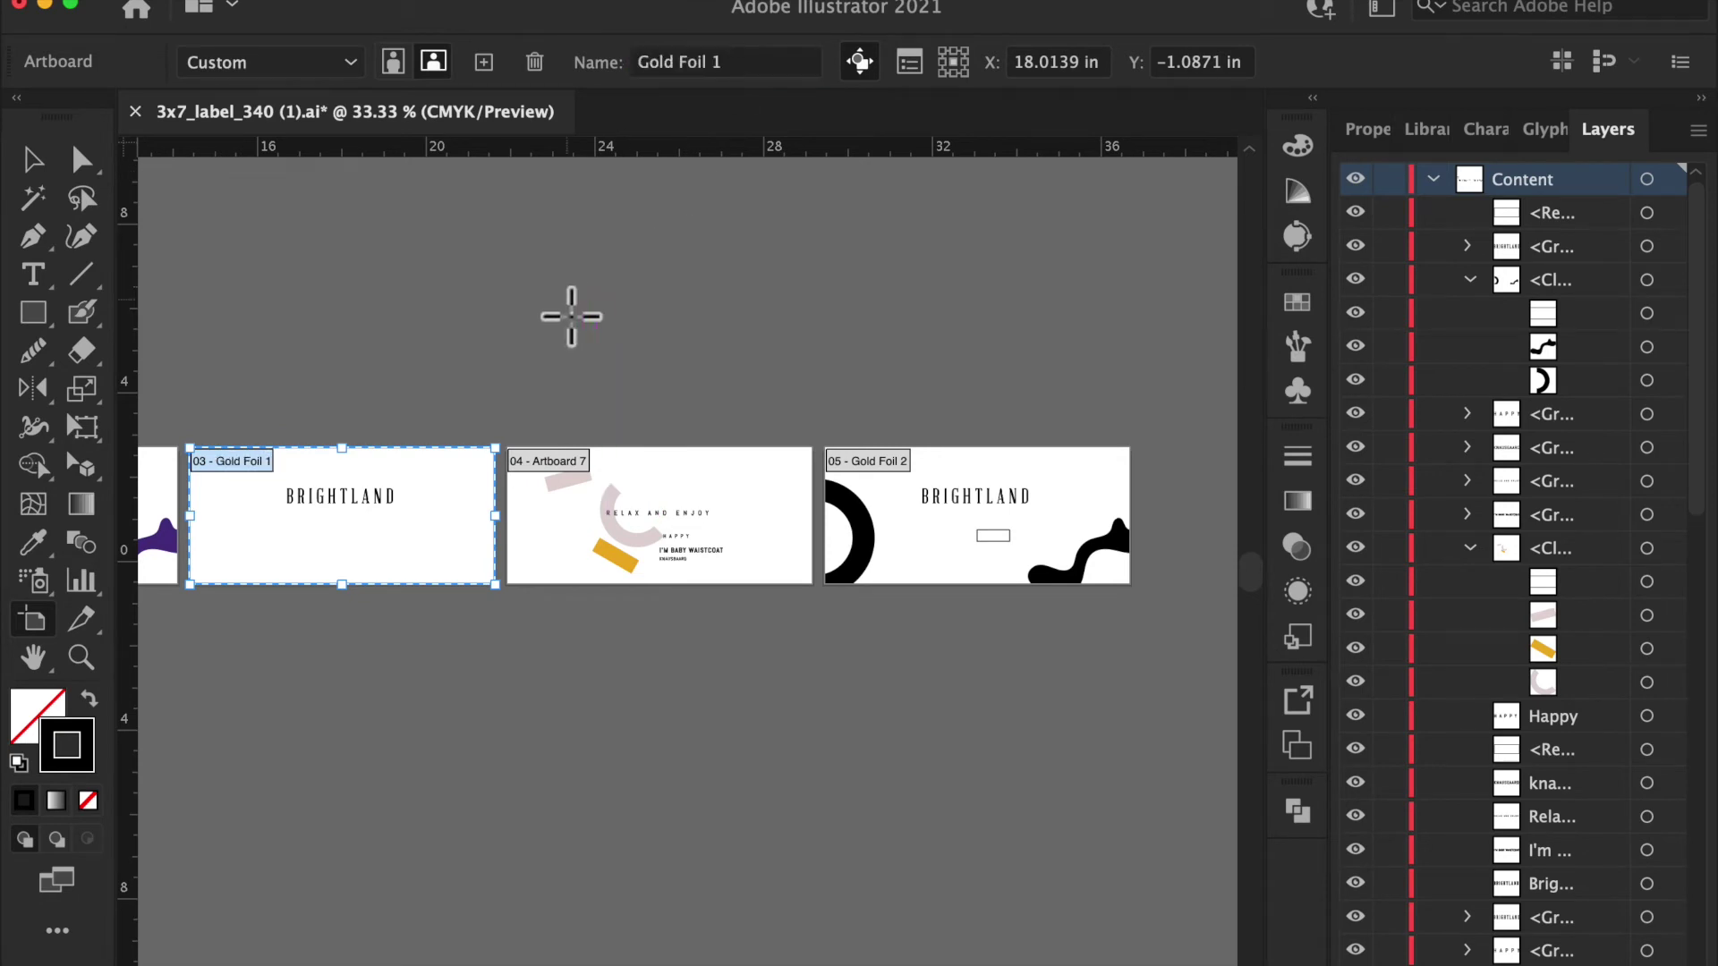
Rename the fourth artboard, without the wordmark, ring and wave, as "Design Background 2".
left_click(563, 498)
left_click(714, 71)
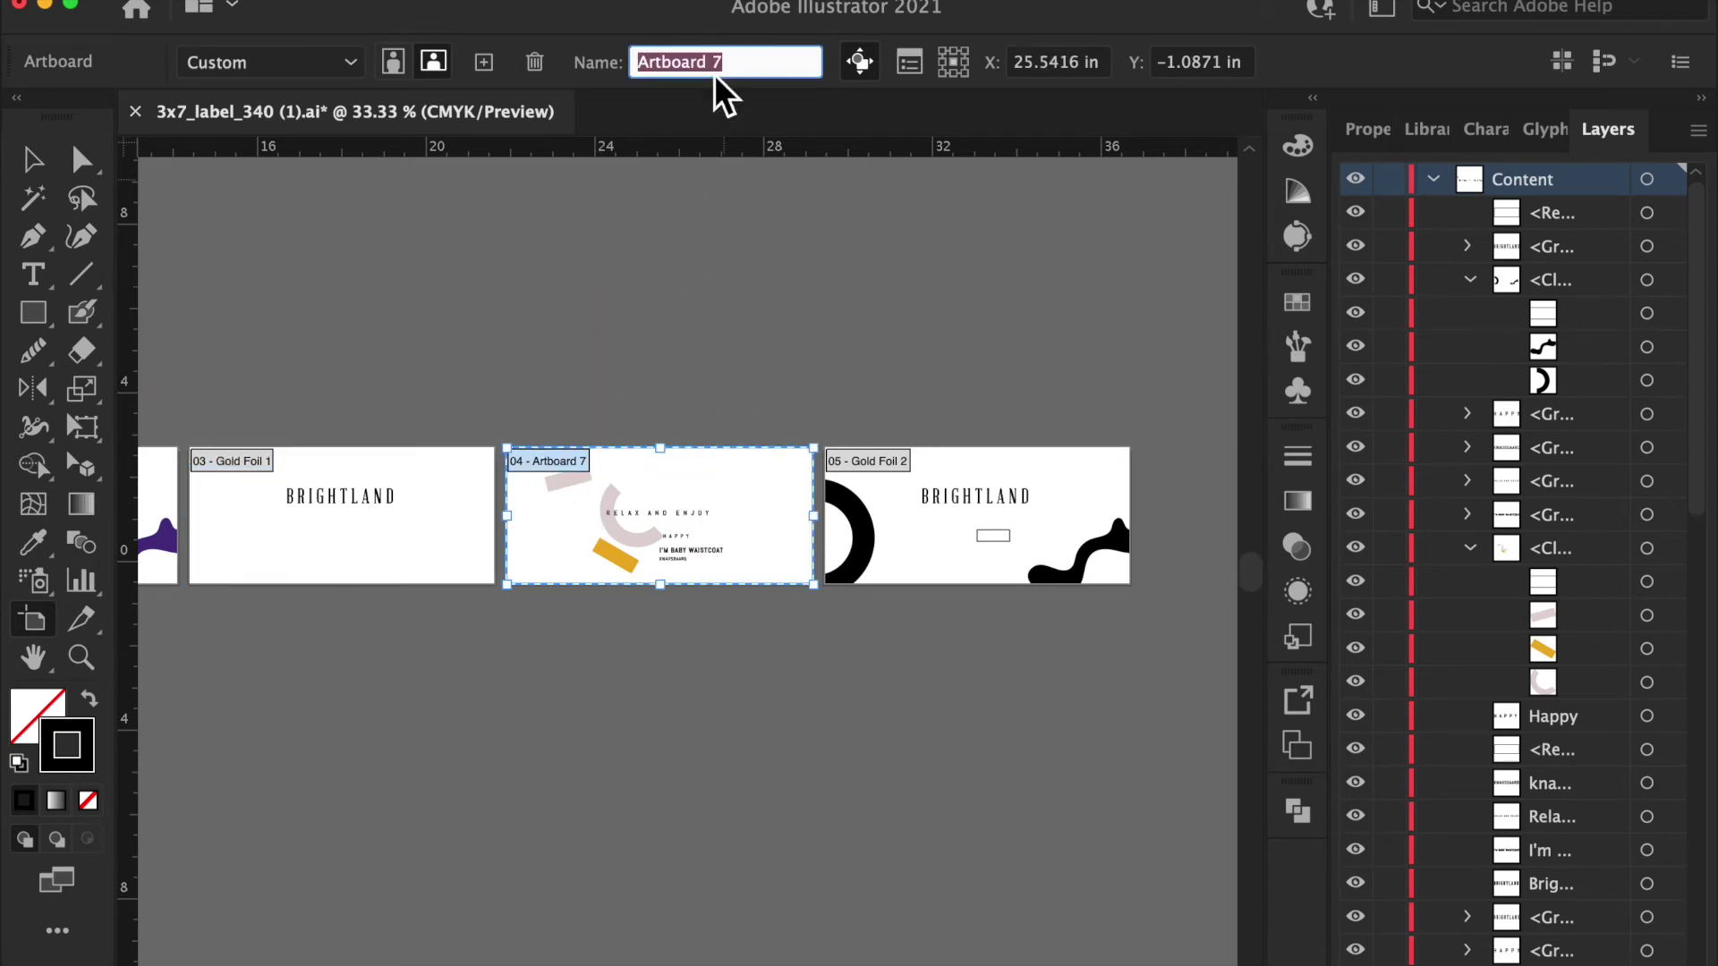
type("Deig")
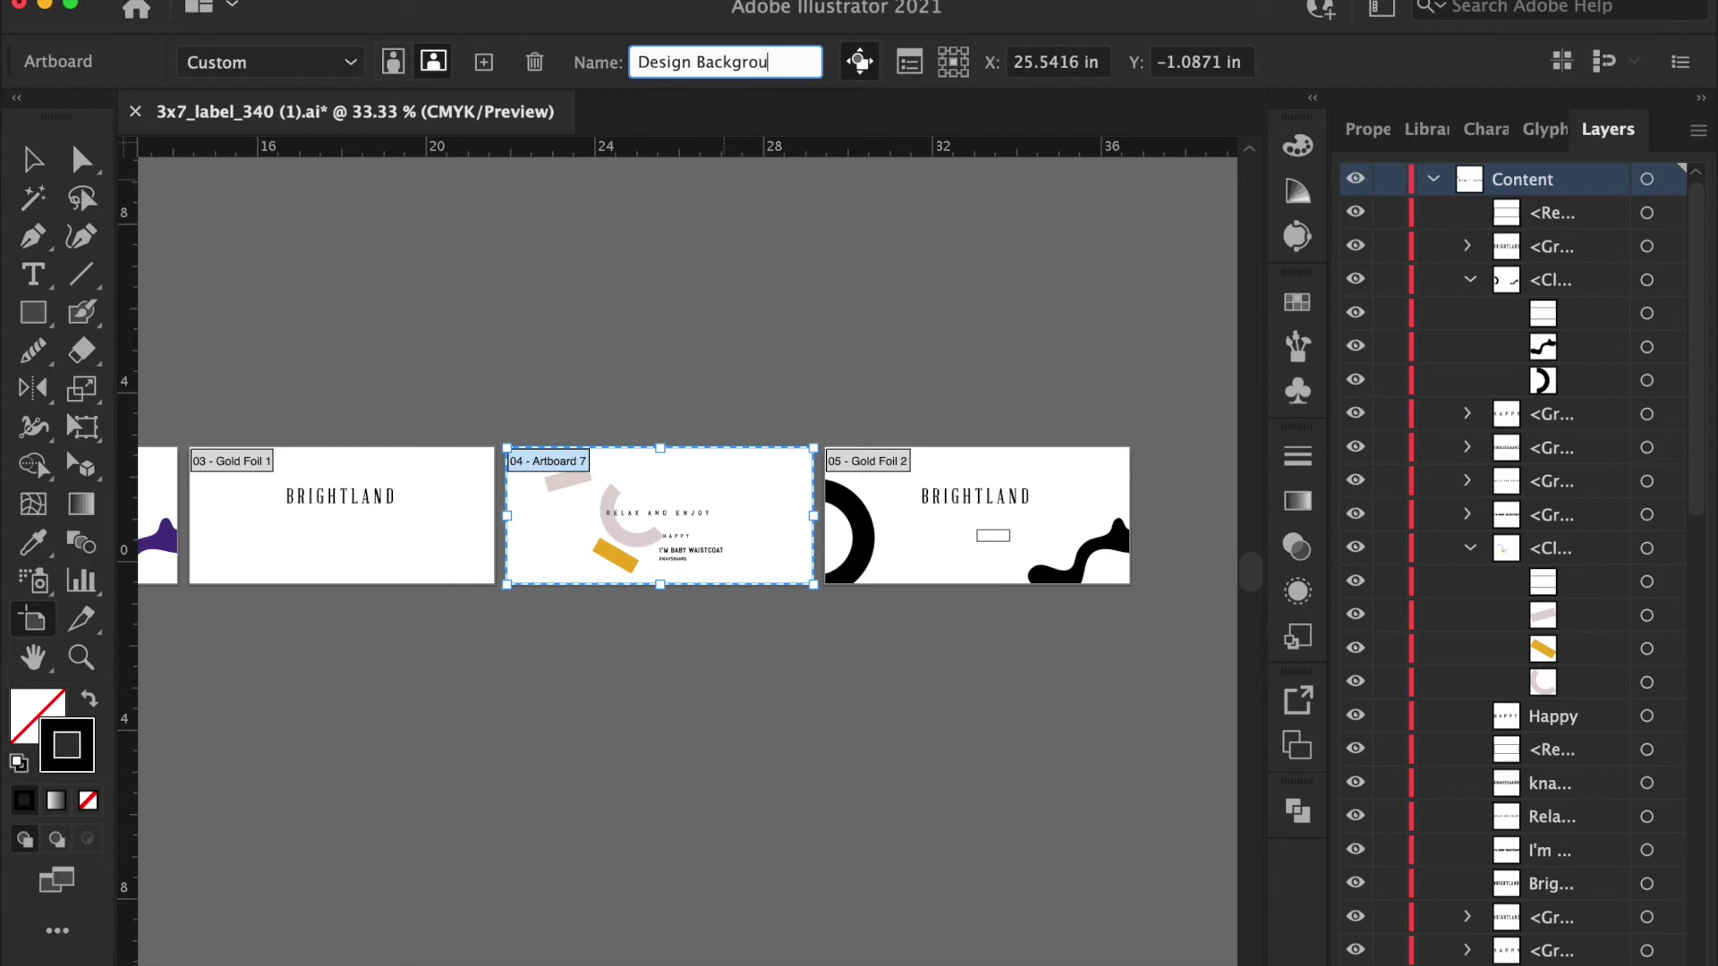
key("Return")
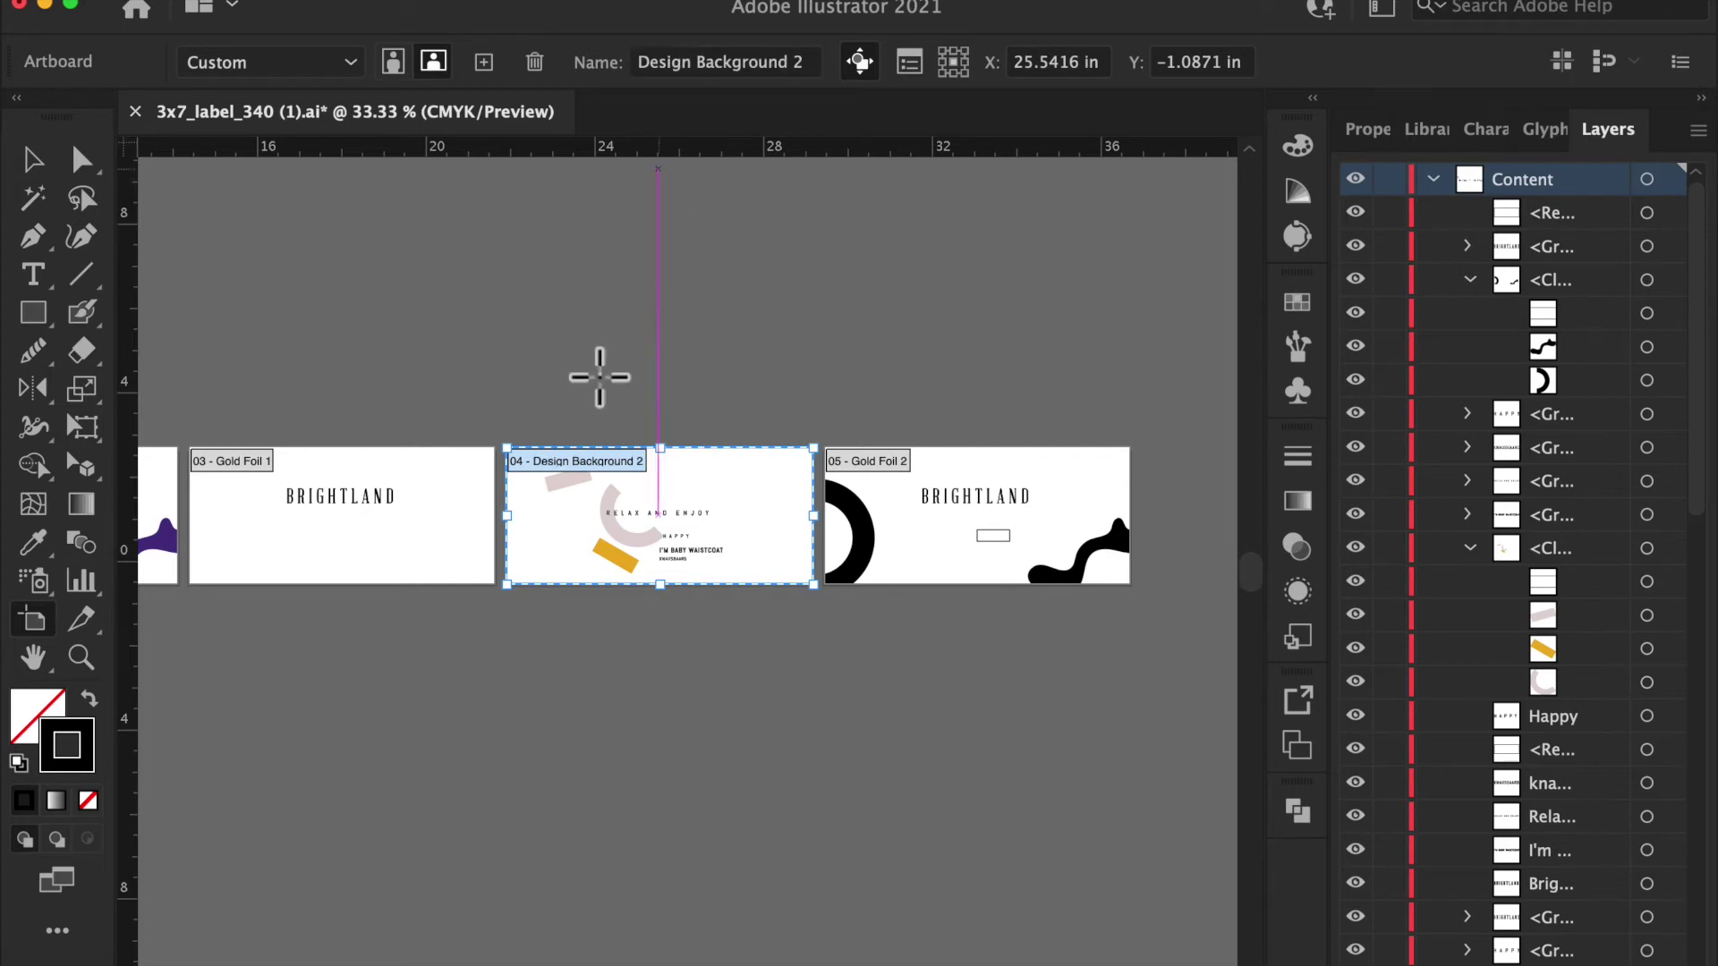
Rename the second artboard, with the colored artwork but no wordmark, as "Design Background 1".
scroll(383, 460, "left", 5)
left_click(231, 426)
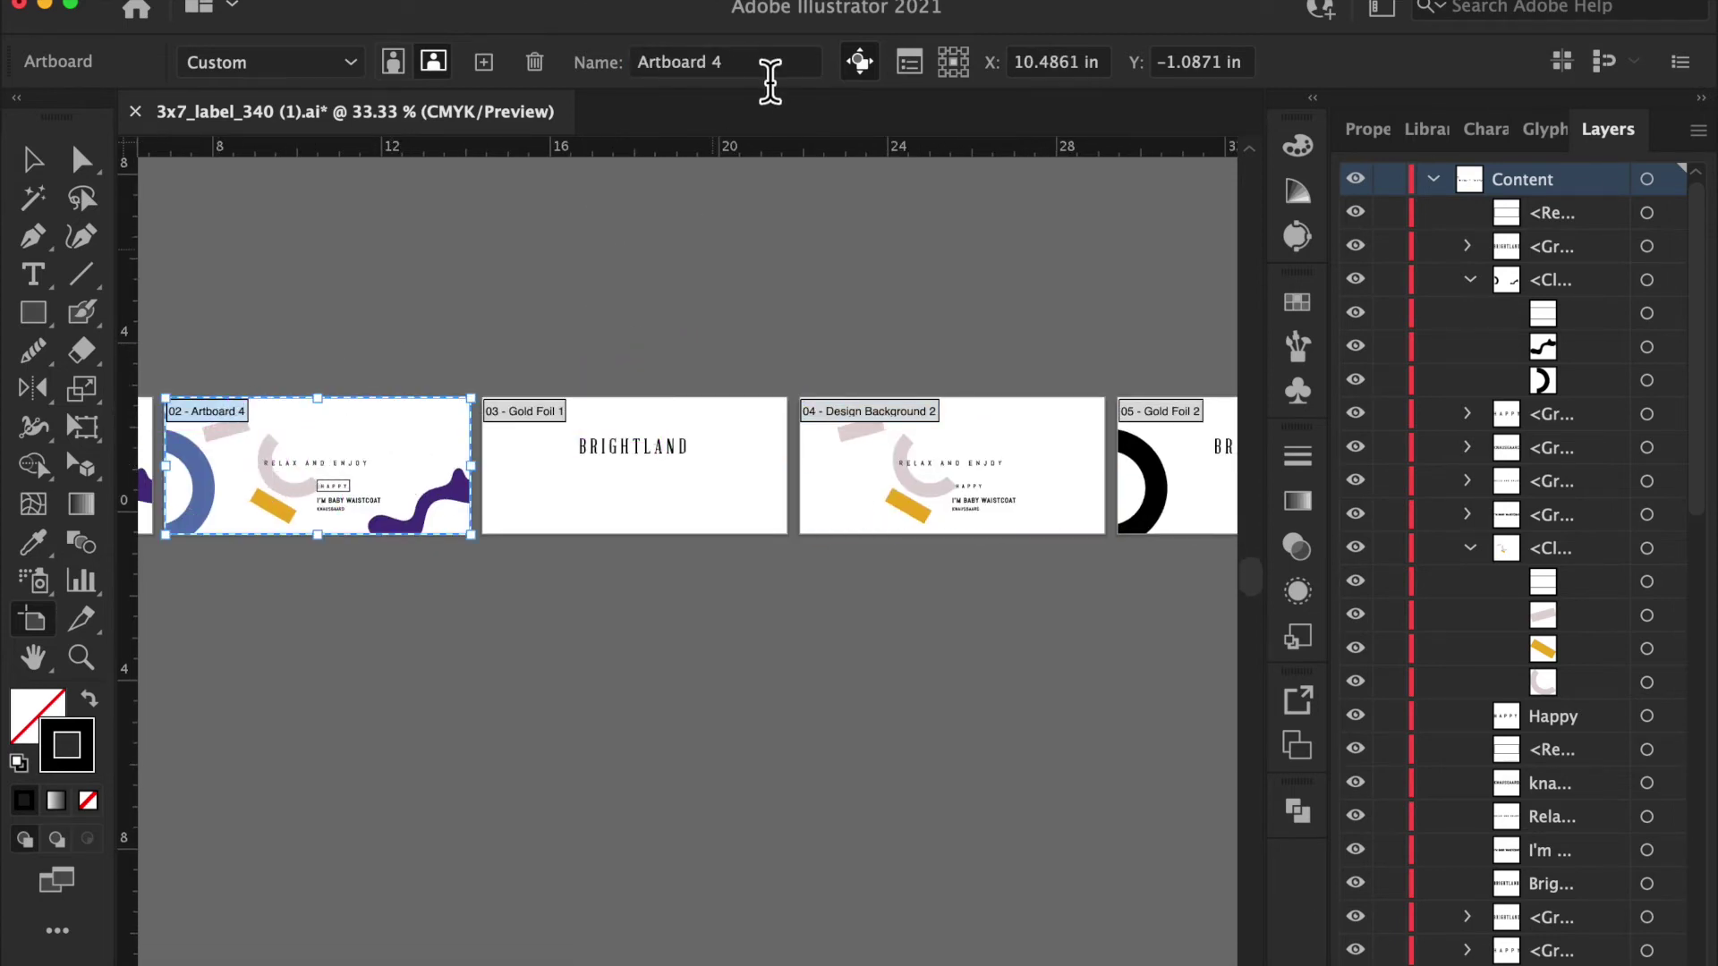
left_click(762, 61)
type("Design ")
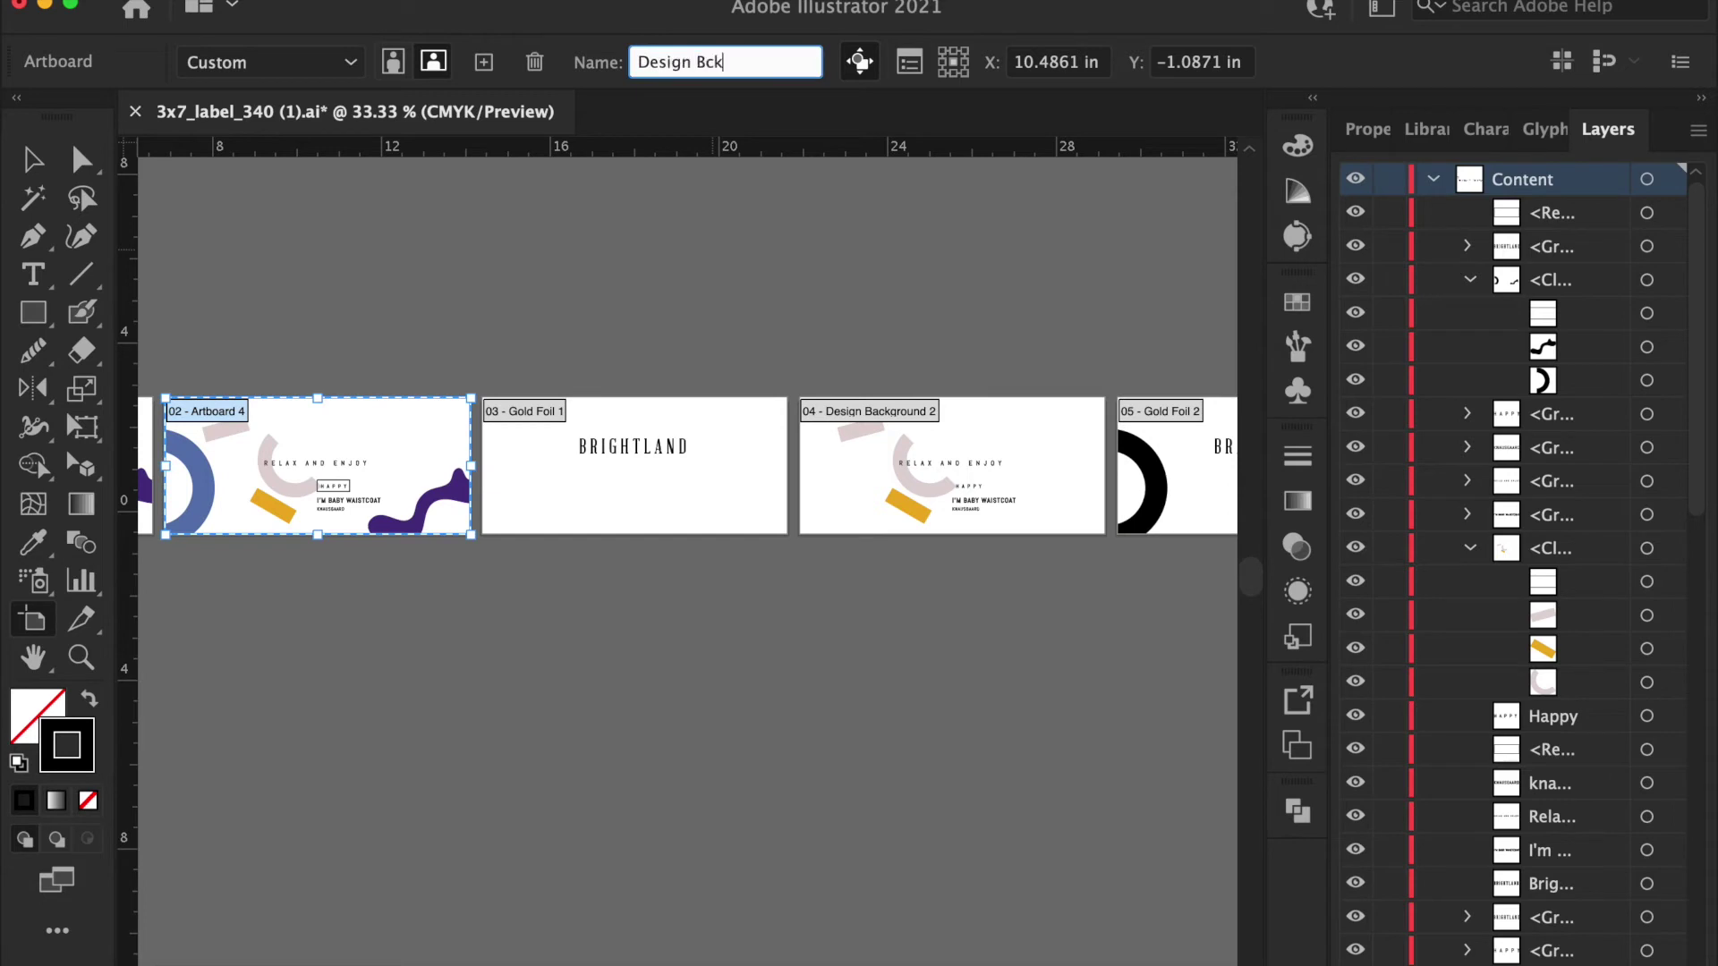
type("Background 1")
key("Return")
Rename the first artboard, with the complete label, as "Full Design NO FOIL".
scroll(640, 280, "left", 5)
scroll(640, 280, "down", 1)
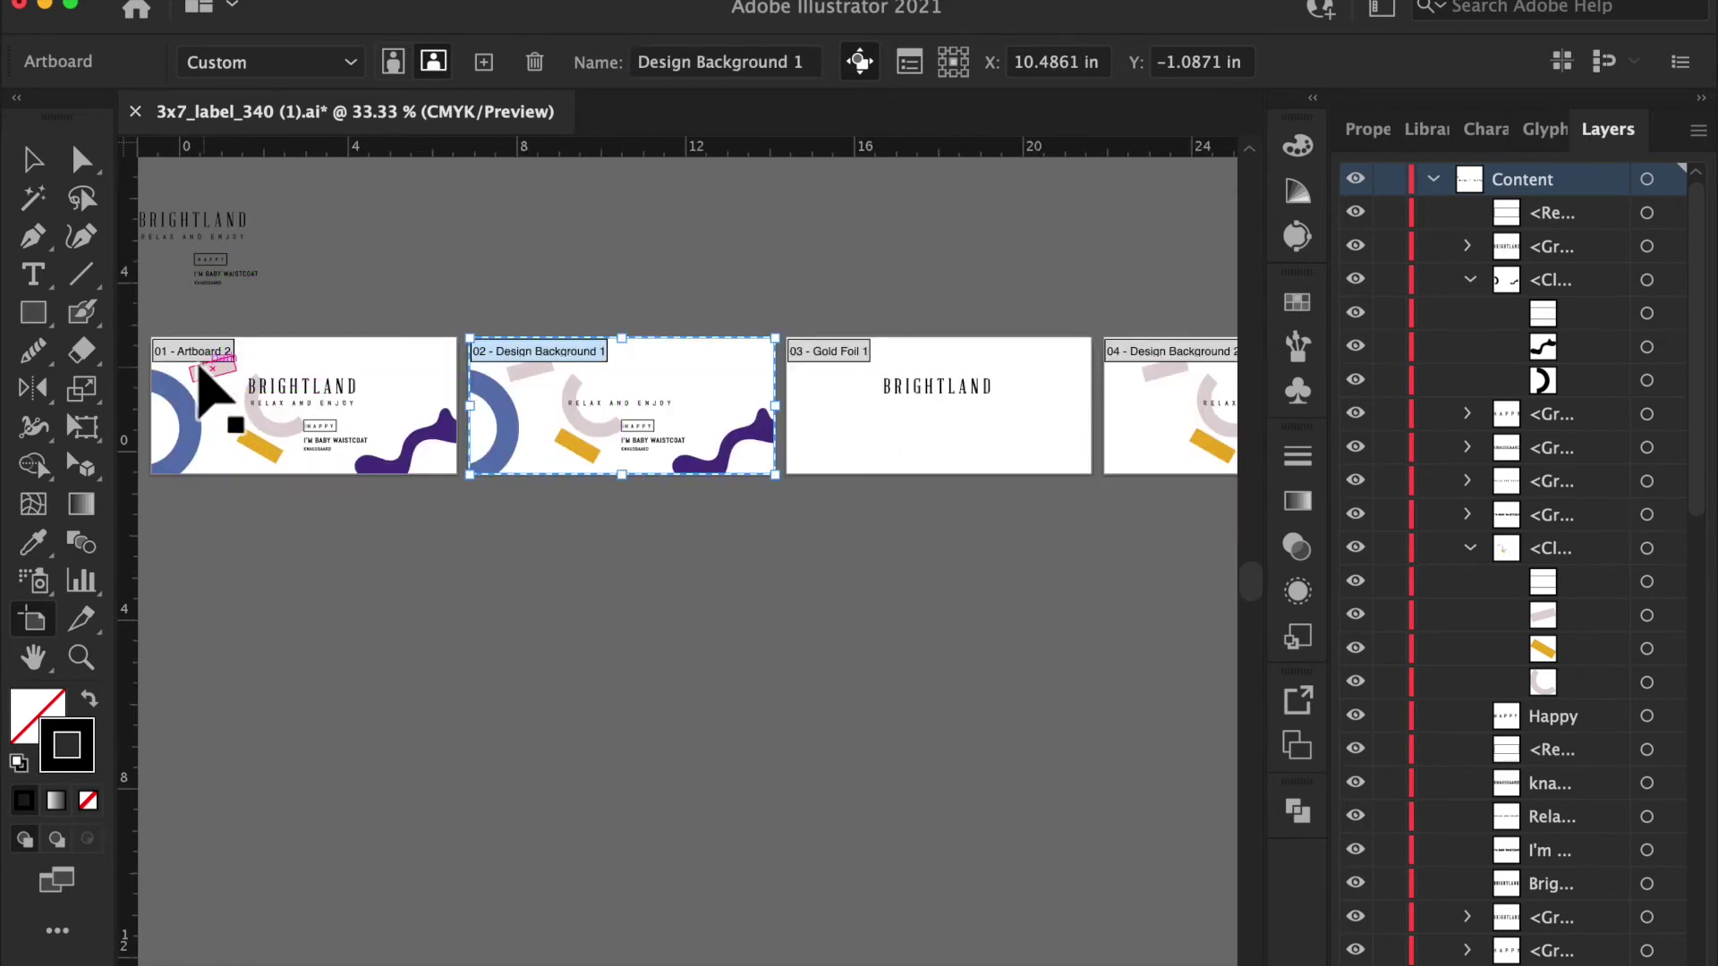
left_click(208, 365)
left_click(741, 64)
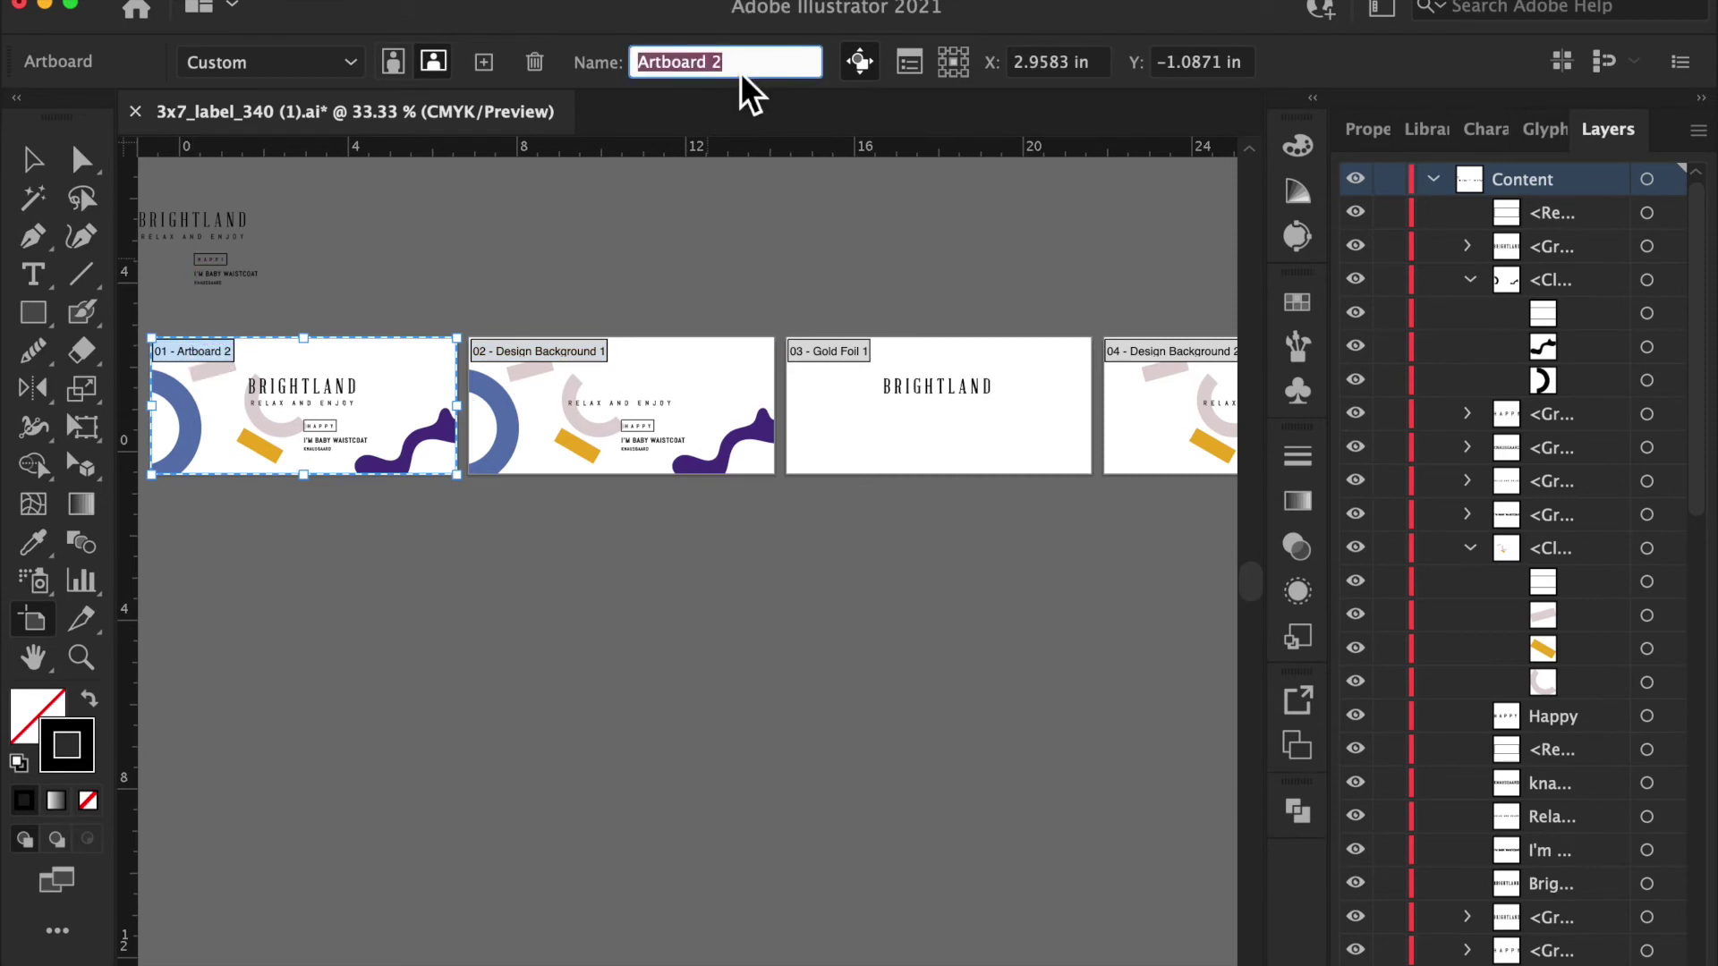
type("Fi")
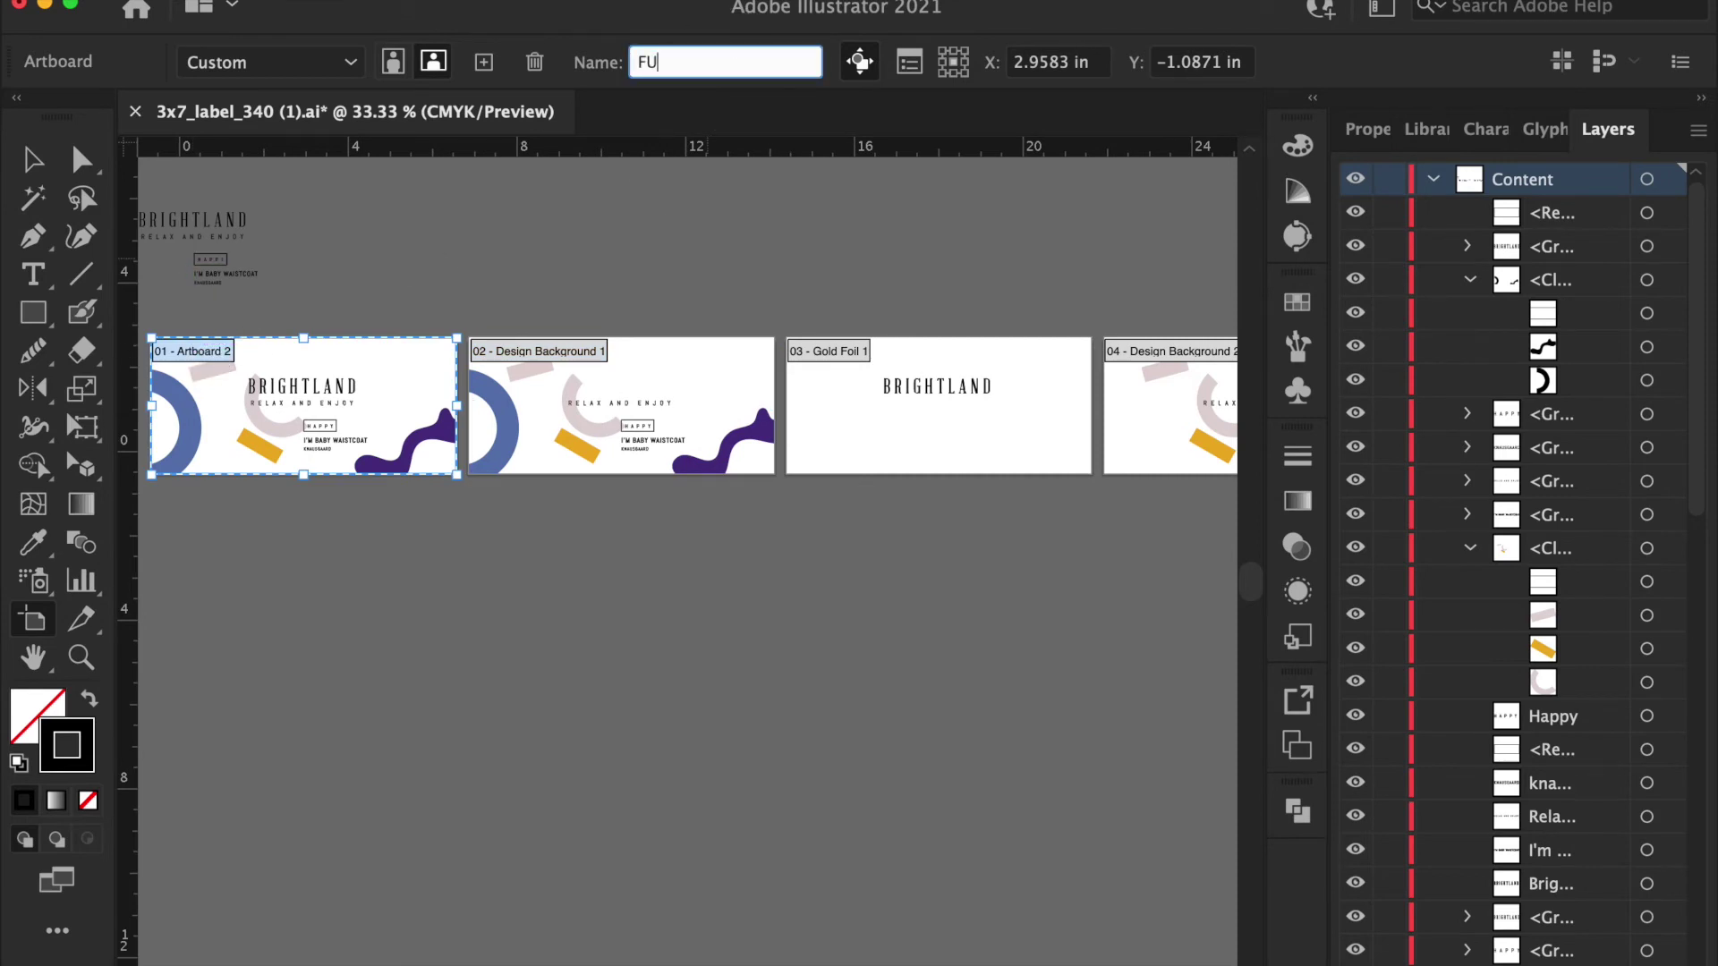
type("ll Dewisgn")
type("gn N")
key("Return")
left_click(720, 203)
Delete the loose copy of the label text lying outside the artboards, above the first one.
key("super+minus")
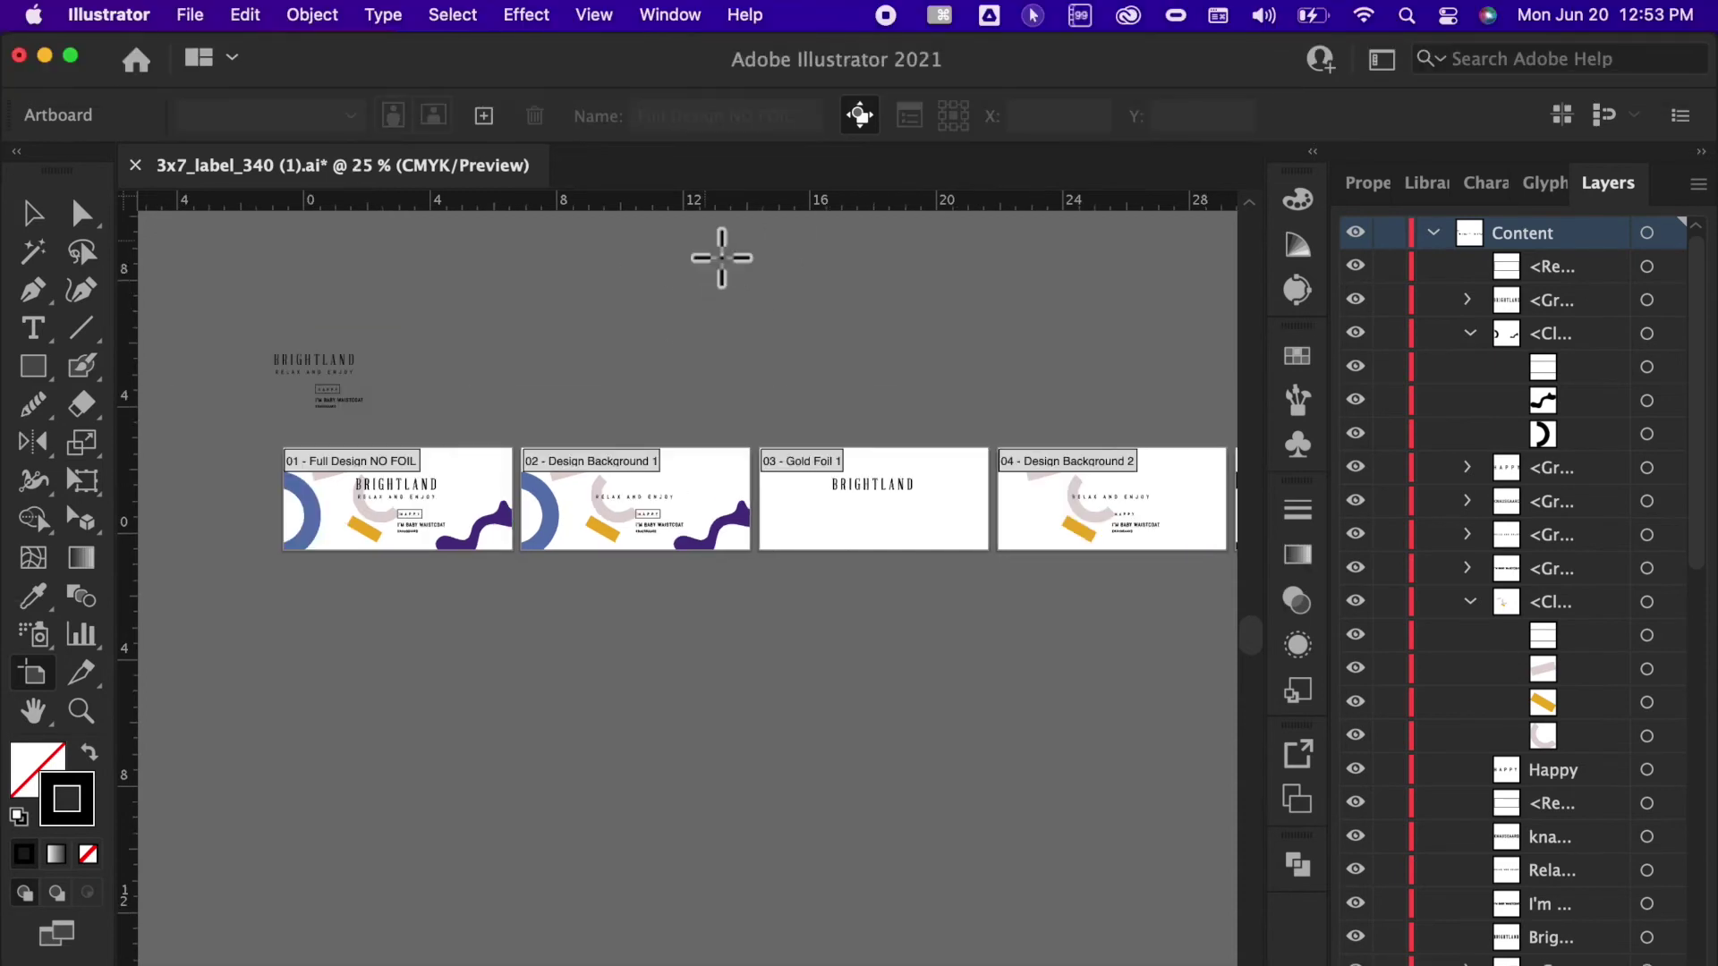
left_click(33, 213)
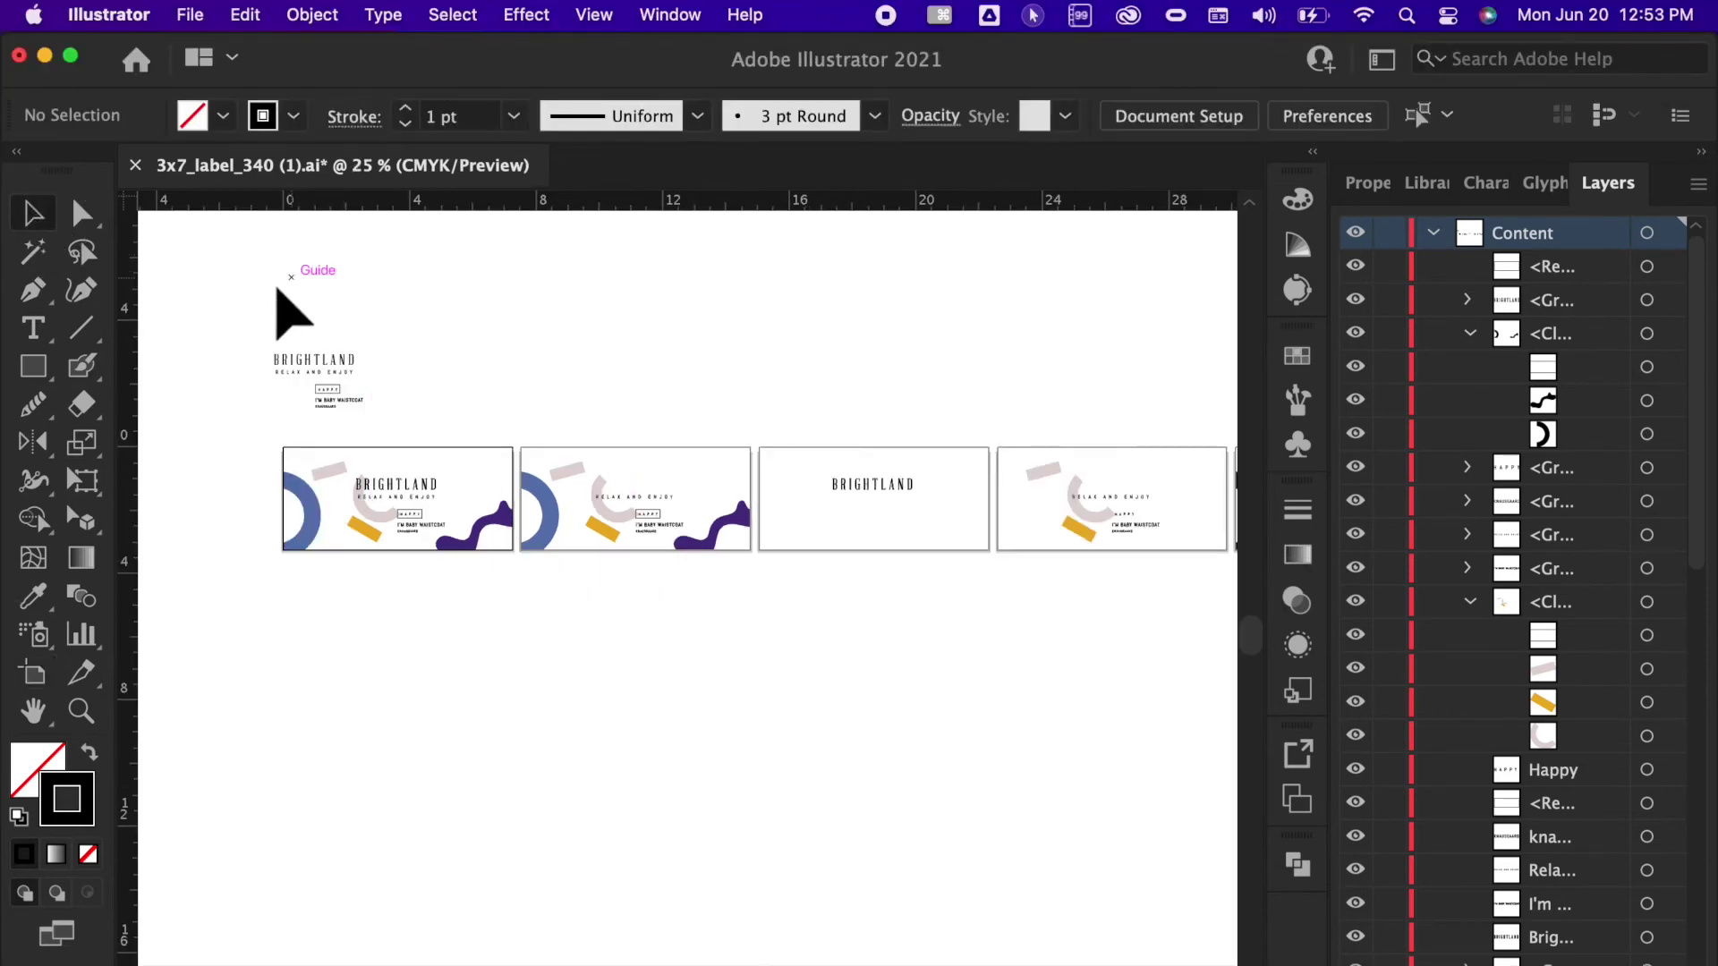
left_click(417, 405)
key("Delete")
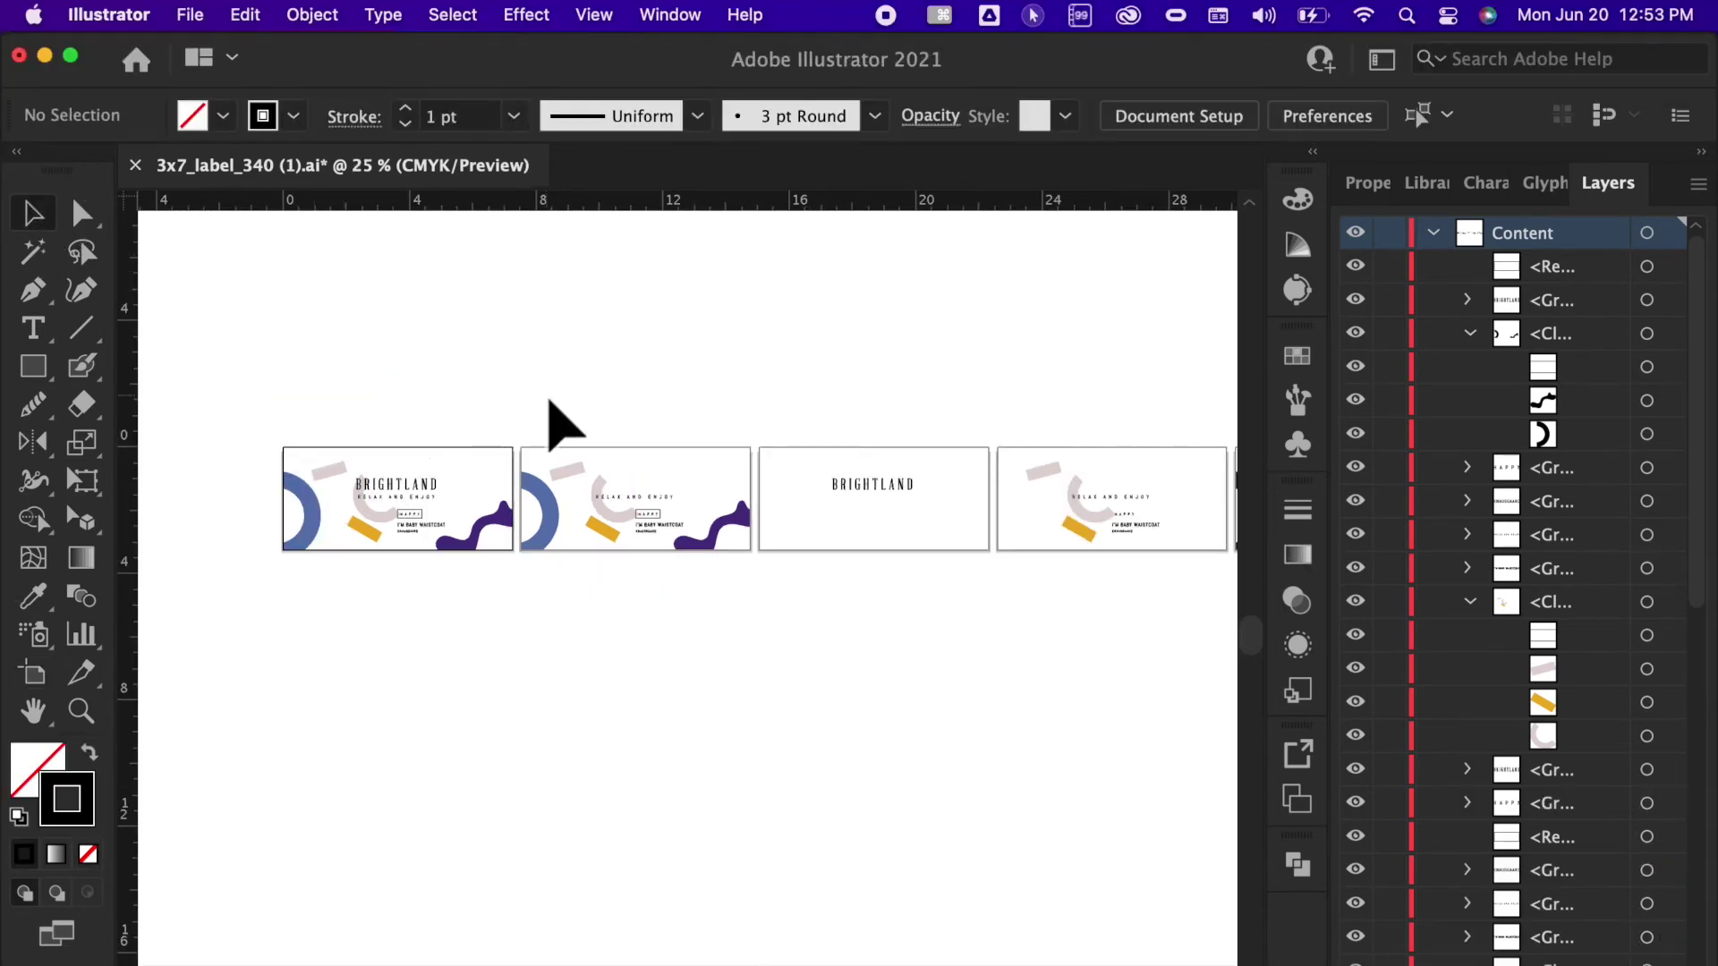
Save the document as "Full Label Design.ai" in untitled folder 2, in Illustrator 2020 format with the default options.
key("super+shift+s")
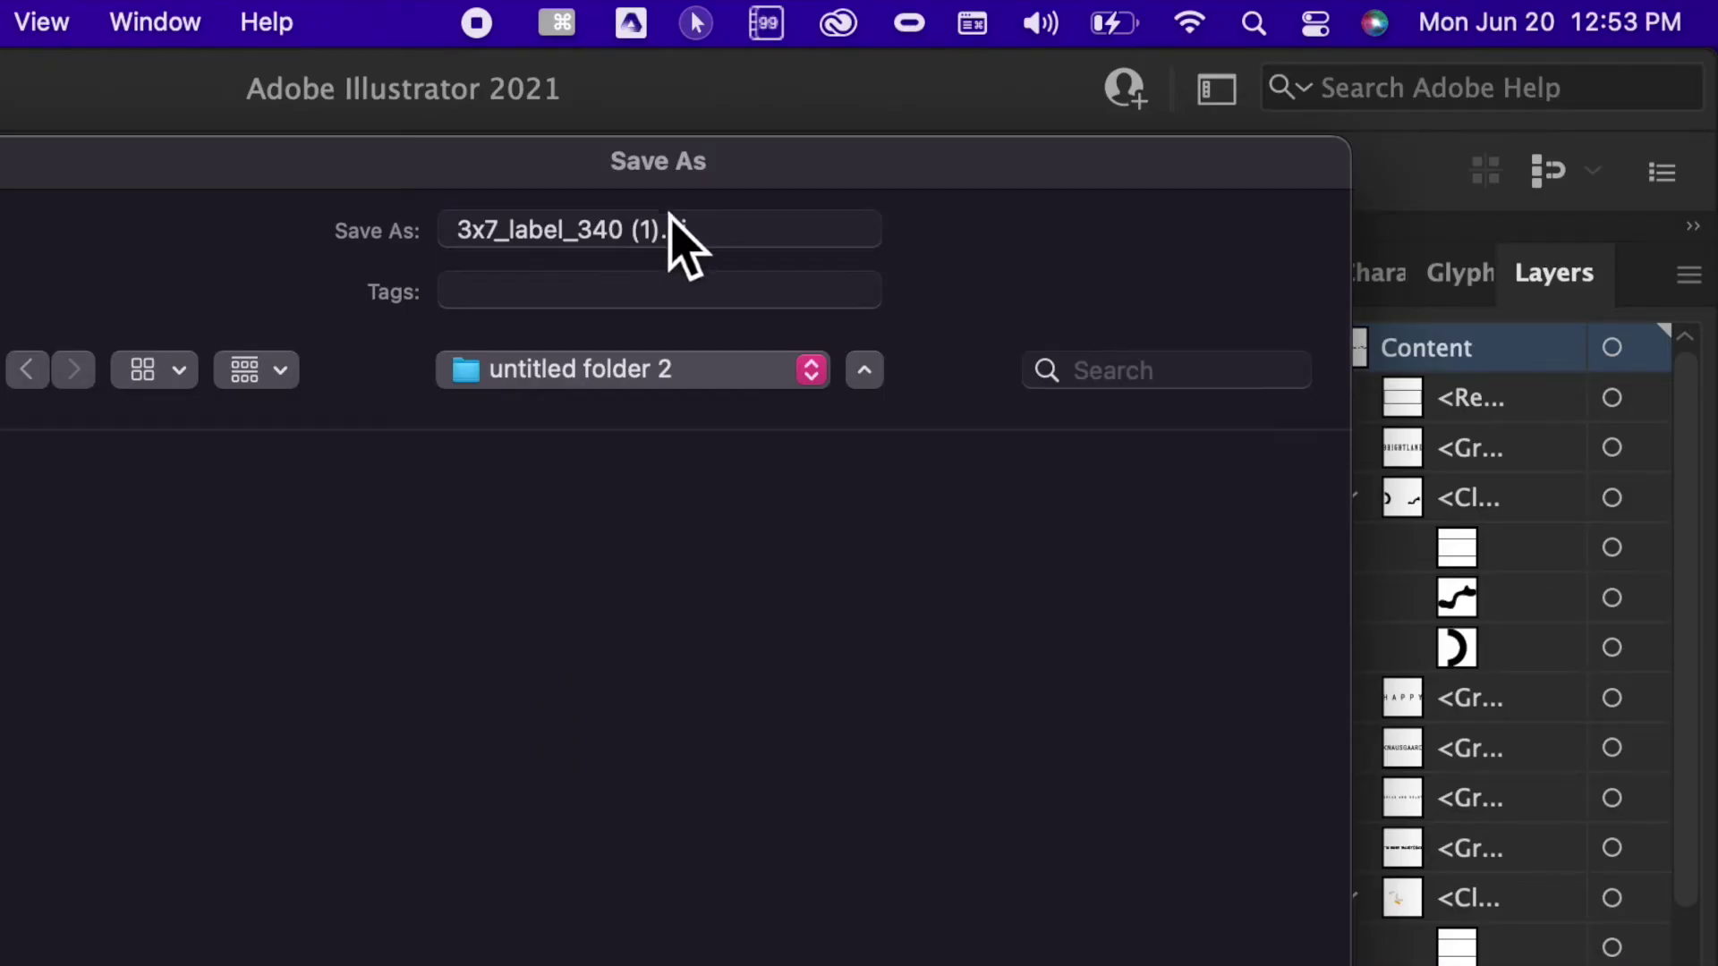
left_click_drag(666, 234, 352, 253)
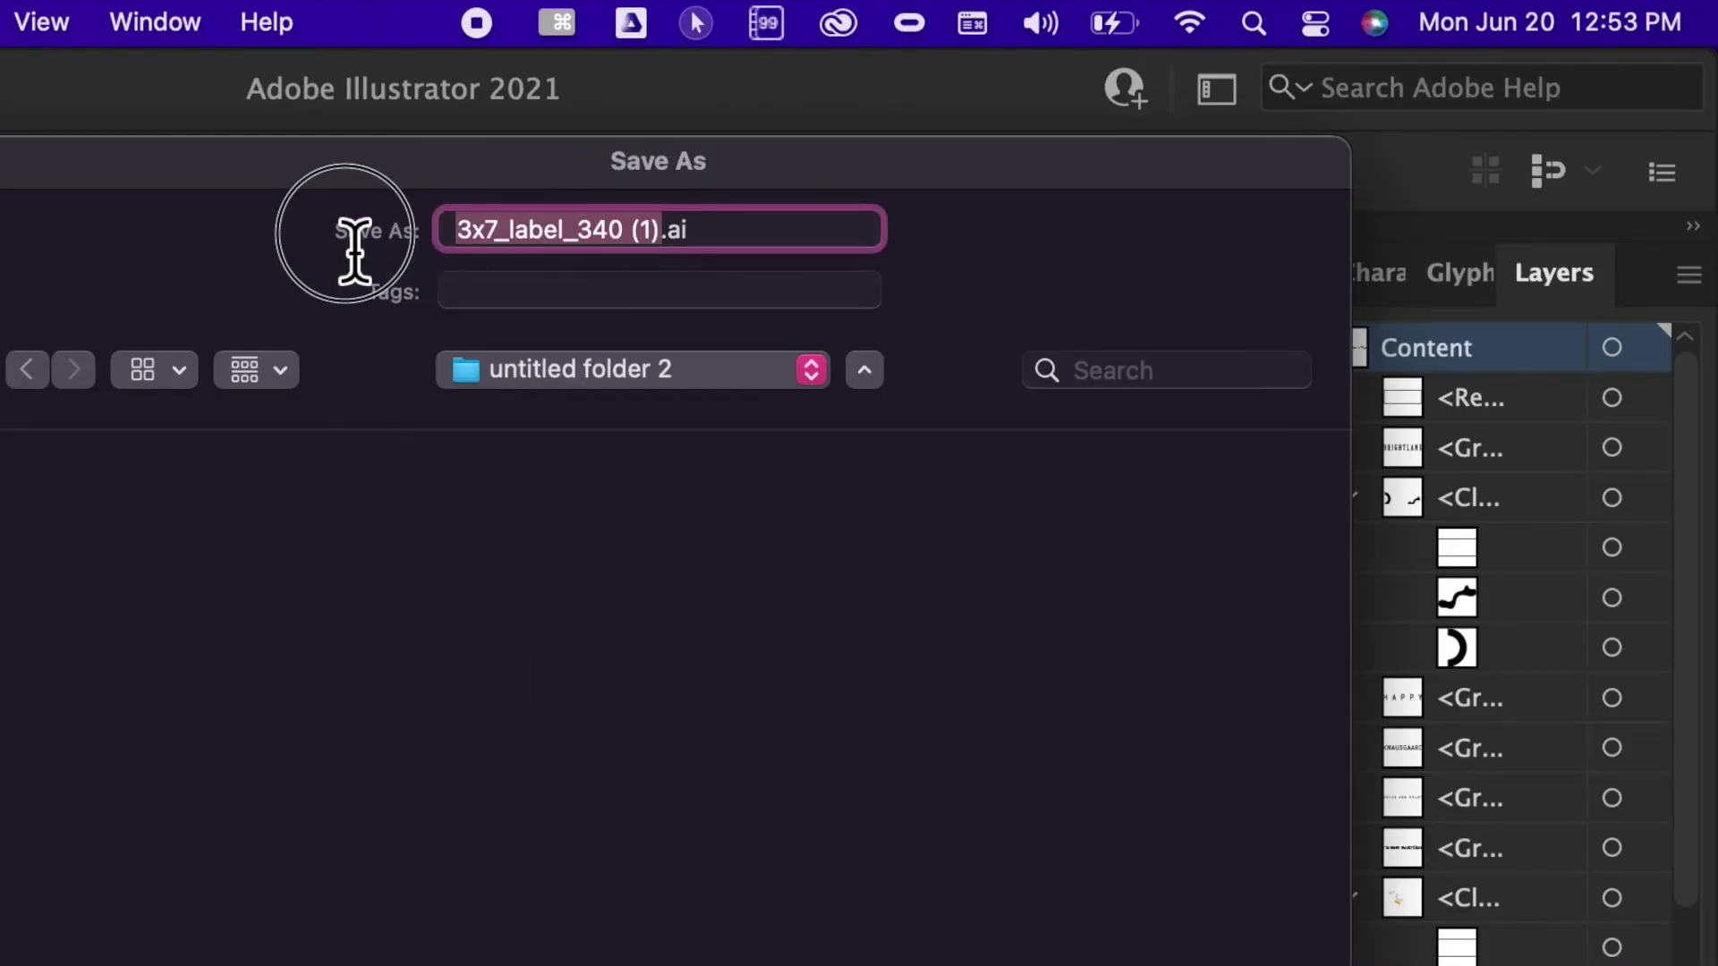
type("Full Label ")
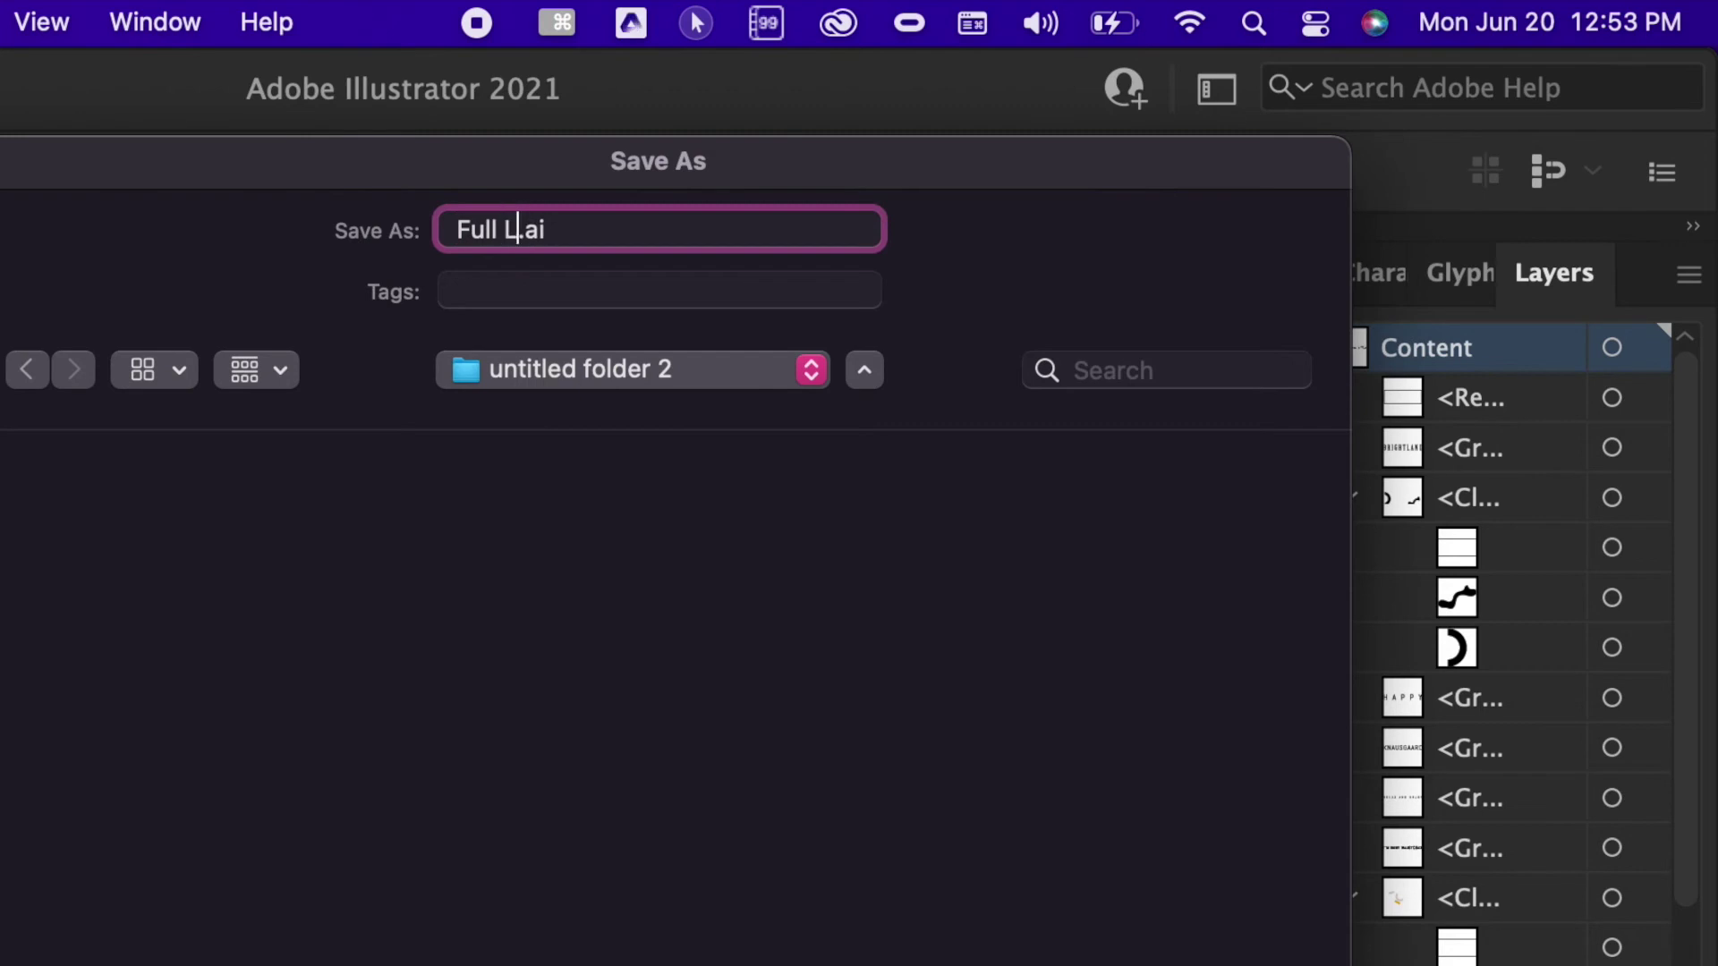
type("Dewsign")
key("BackSpace")
key("BackSpace")
key("BackSpace")
key("BackSpace")
key("BackSpace")
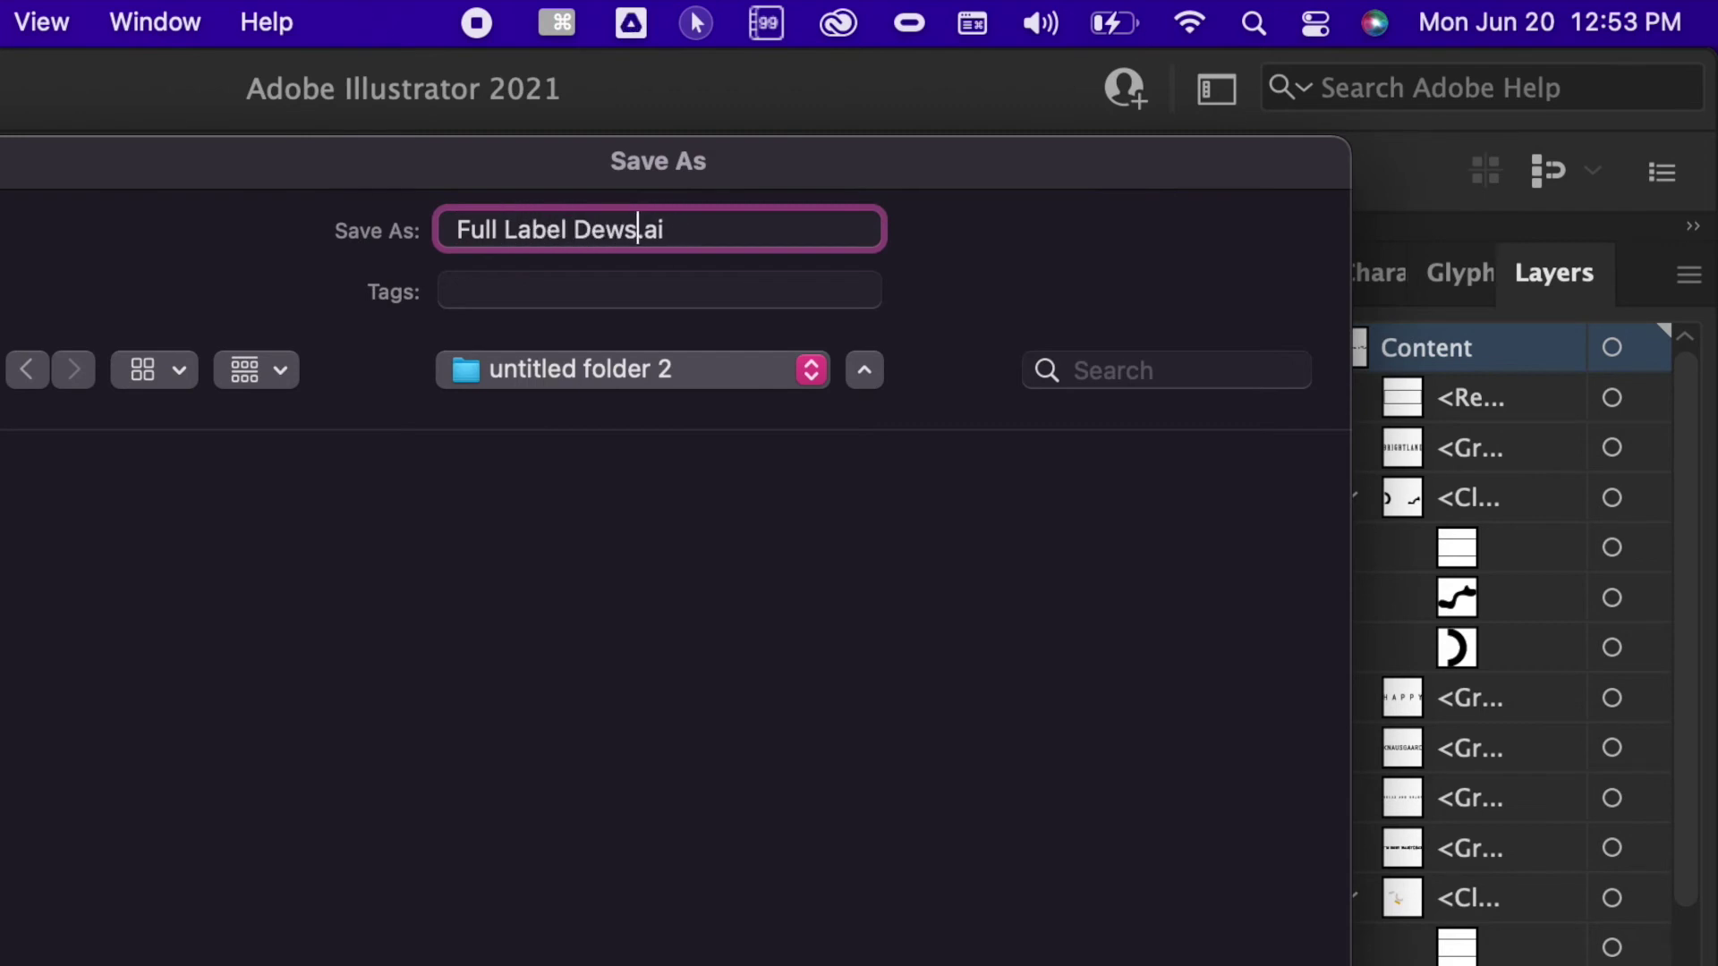
type("sign")
key("Return")
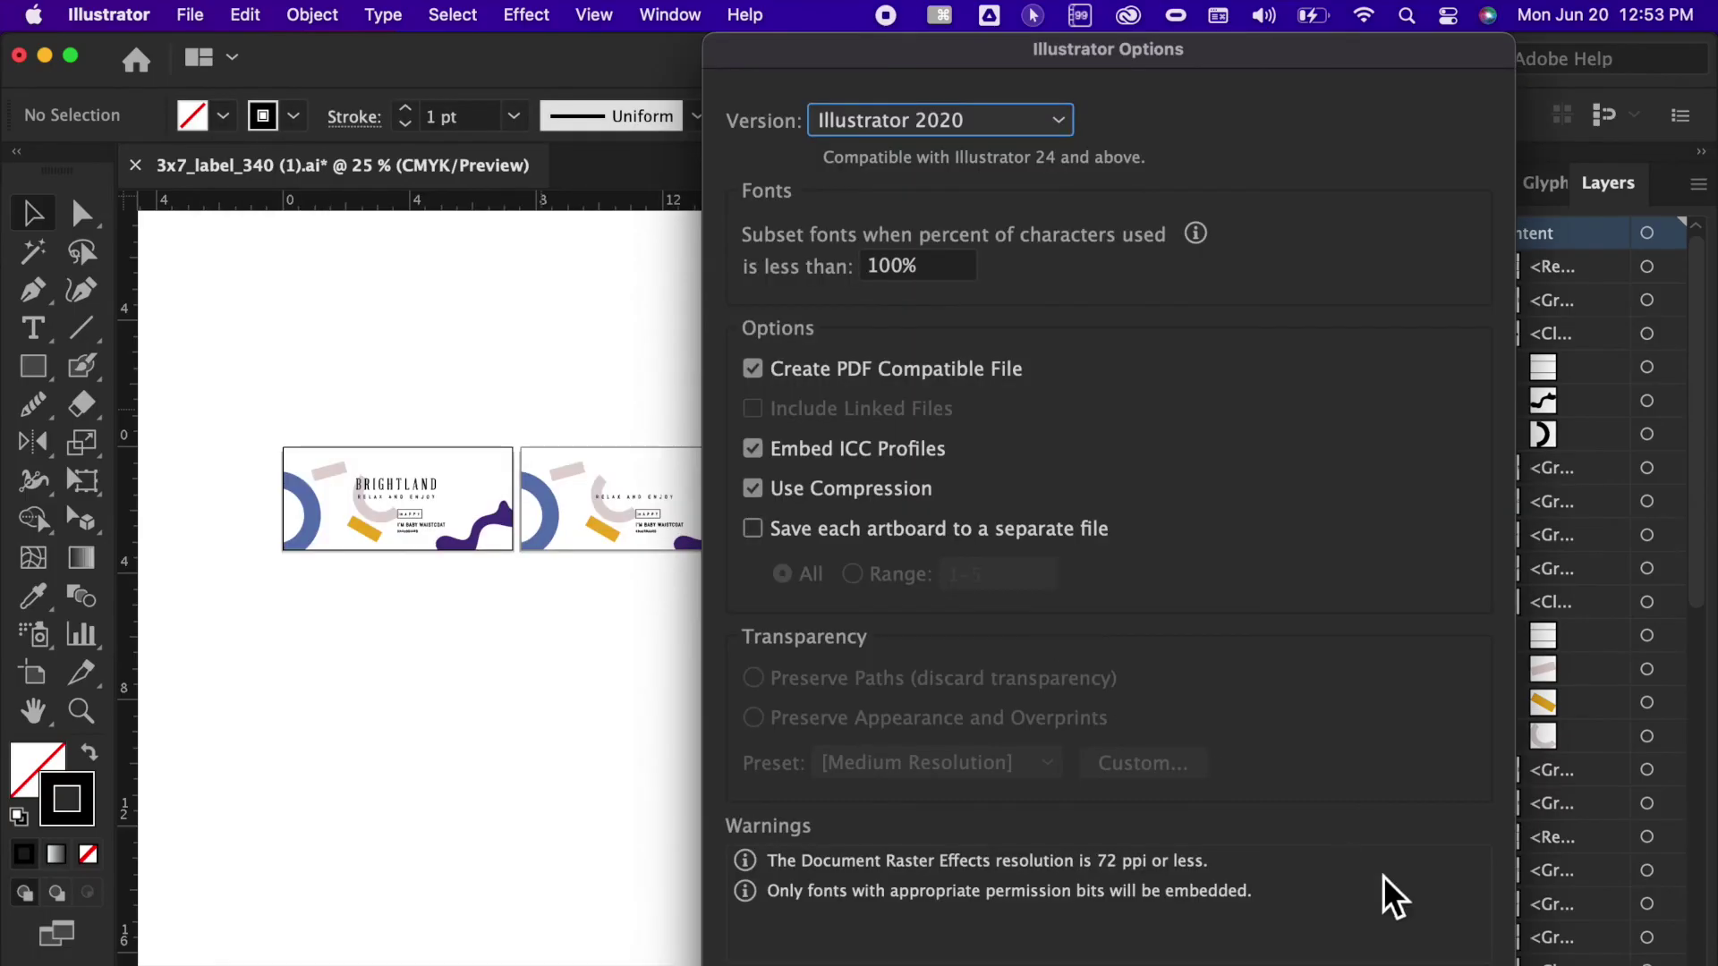
key("Return")
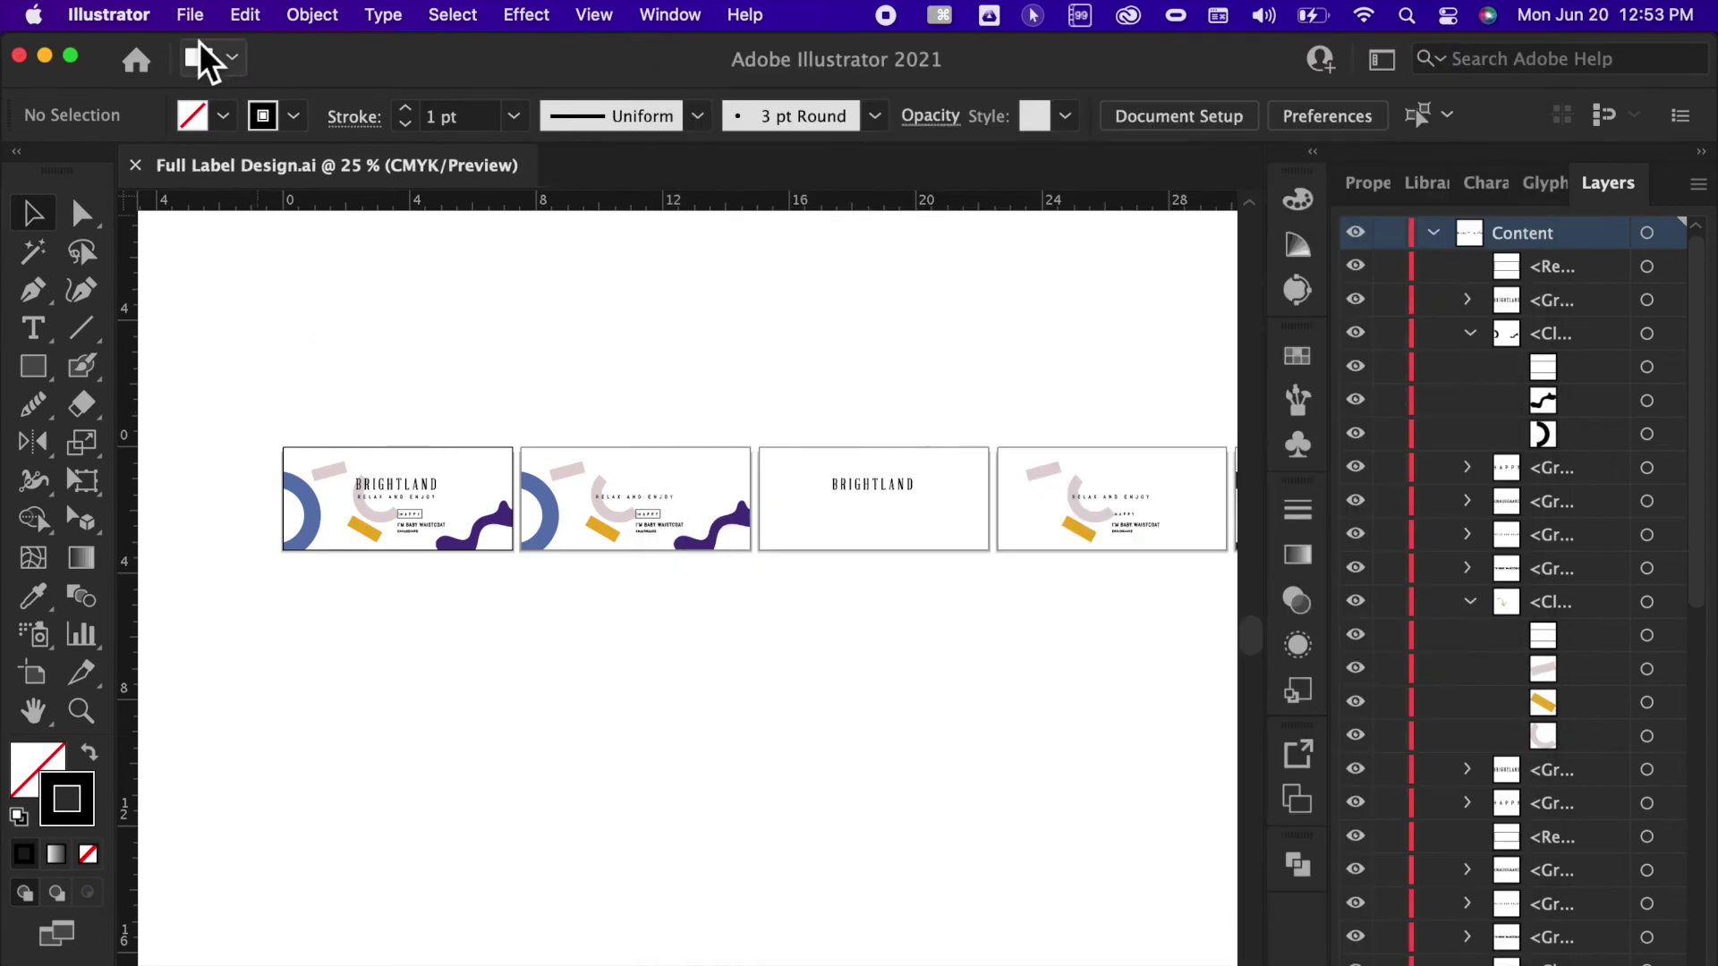
Set up Export for Screens with all five artboards (range 1-5) included.
left_click(199, 20)
mouse_move(284, 534)
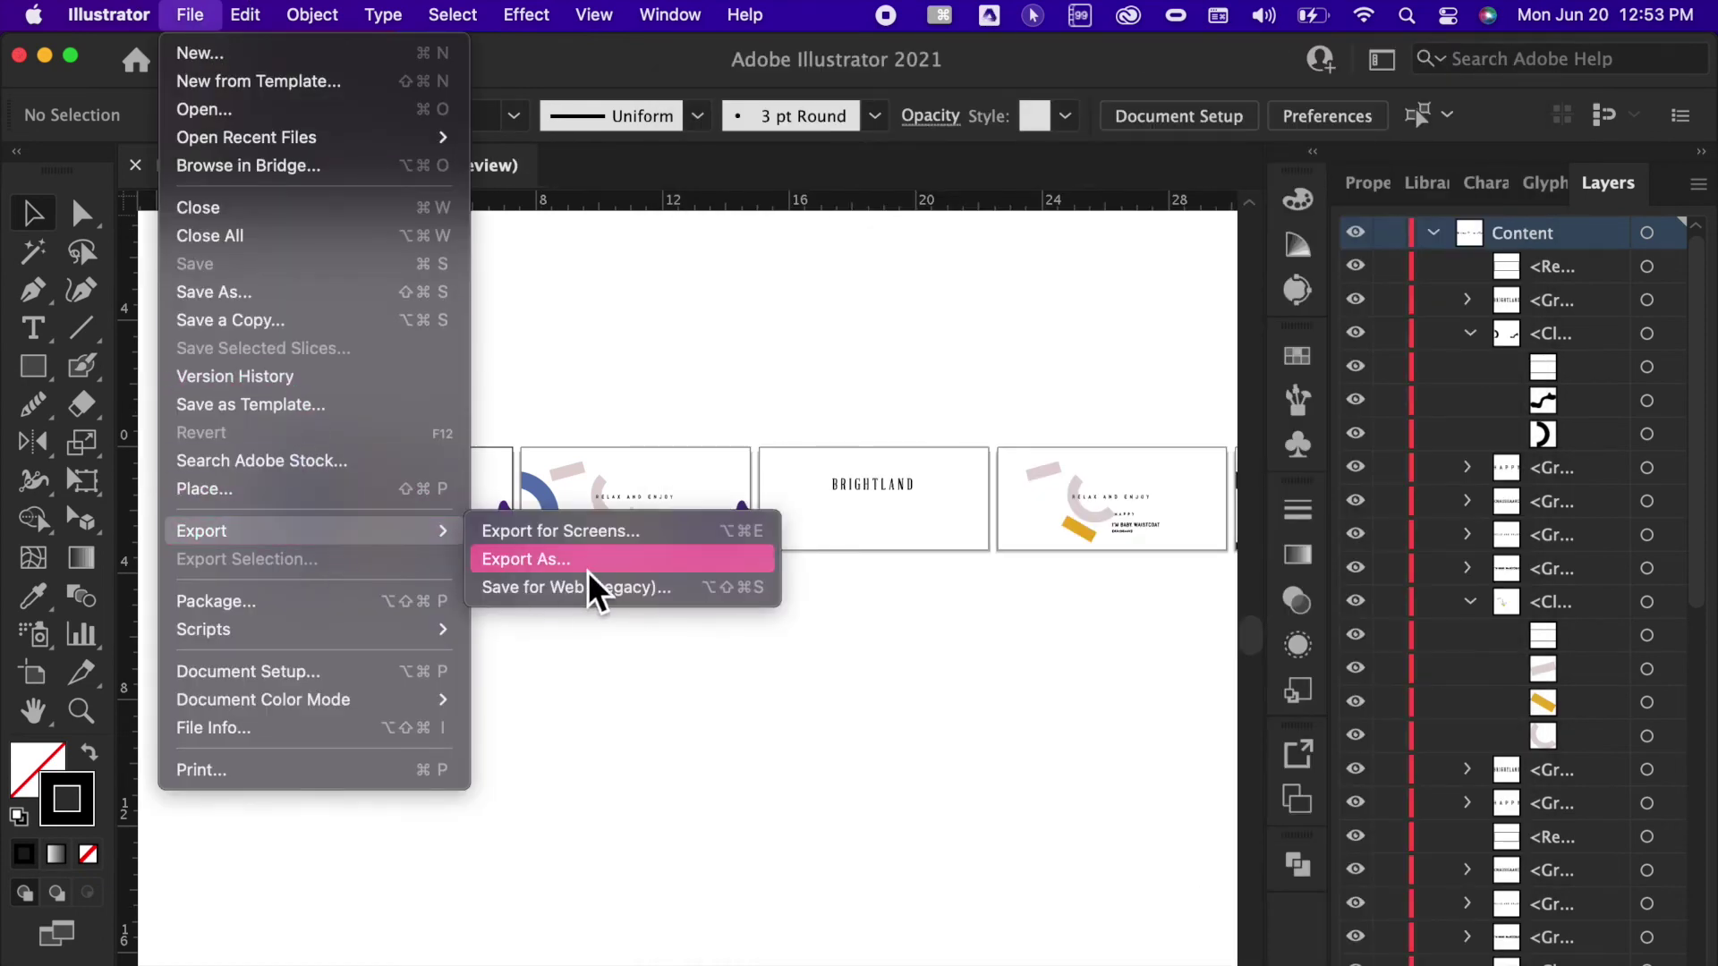
left_click(637, 537)
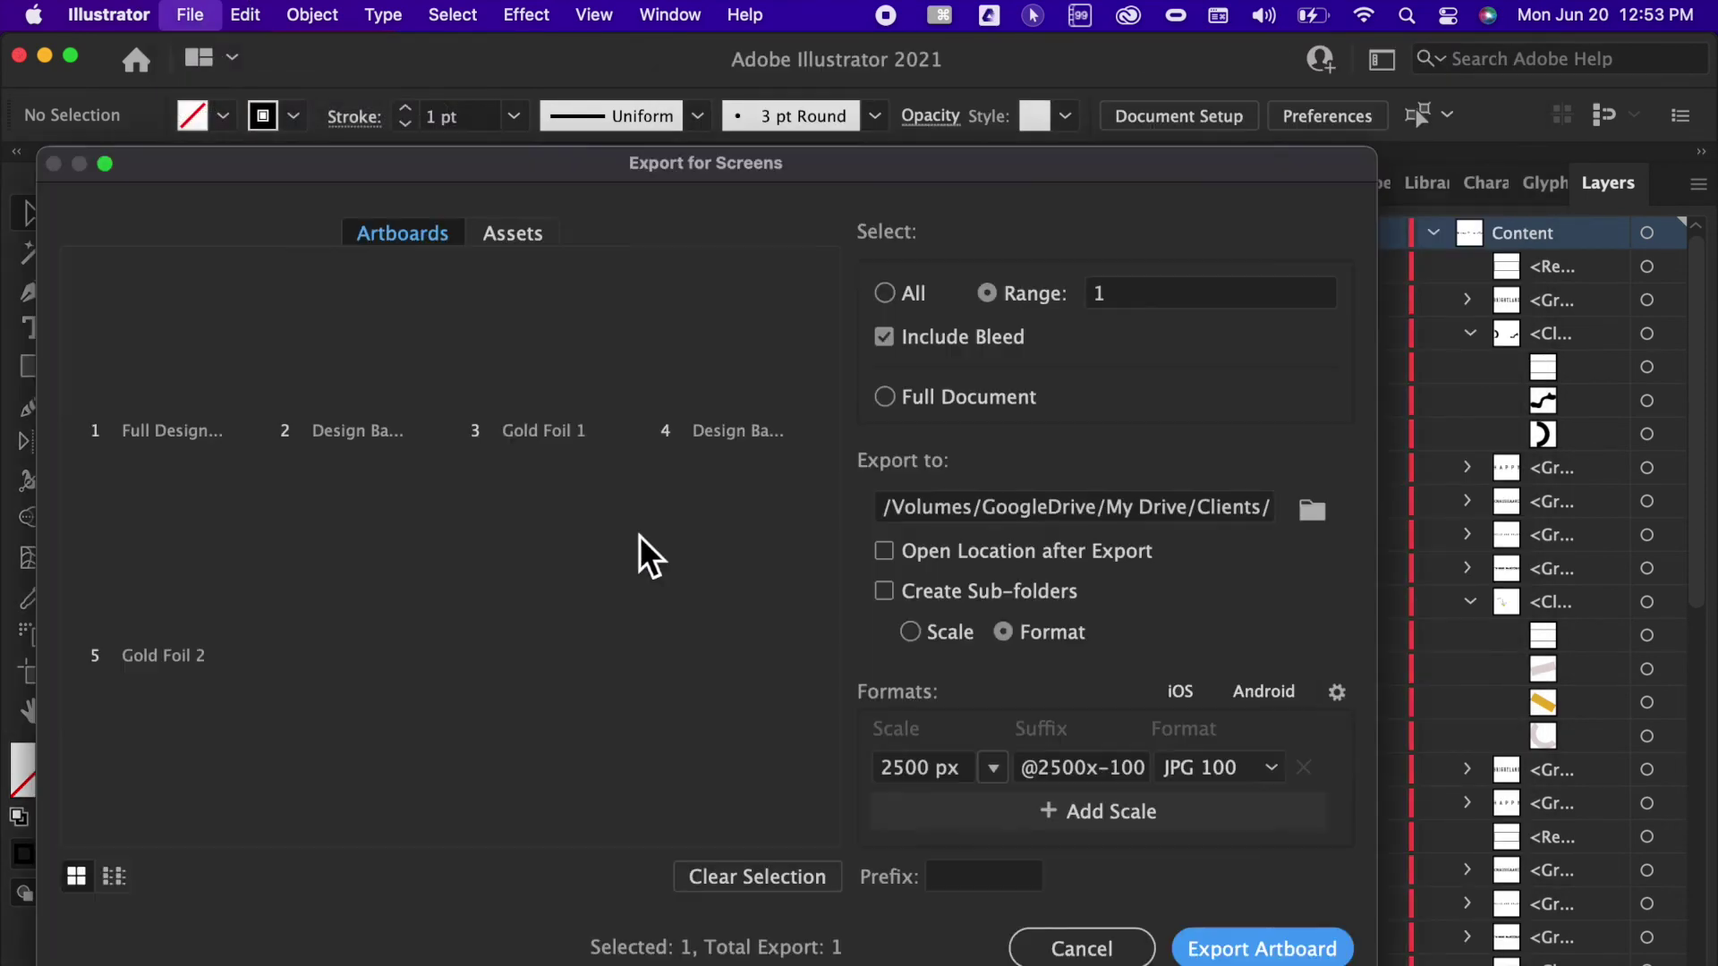
left_click(356, 398)
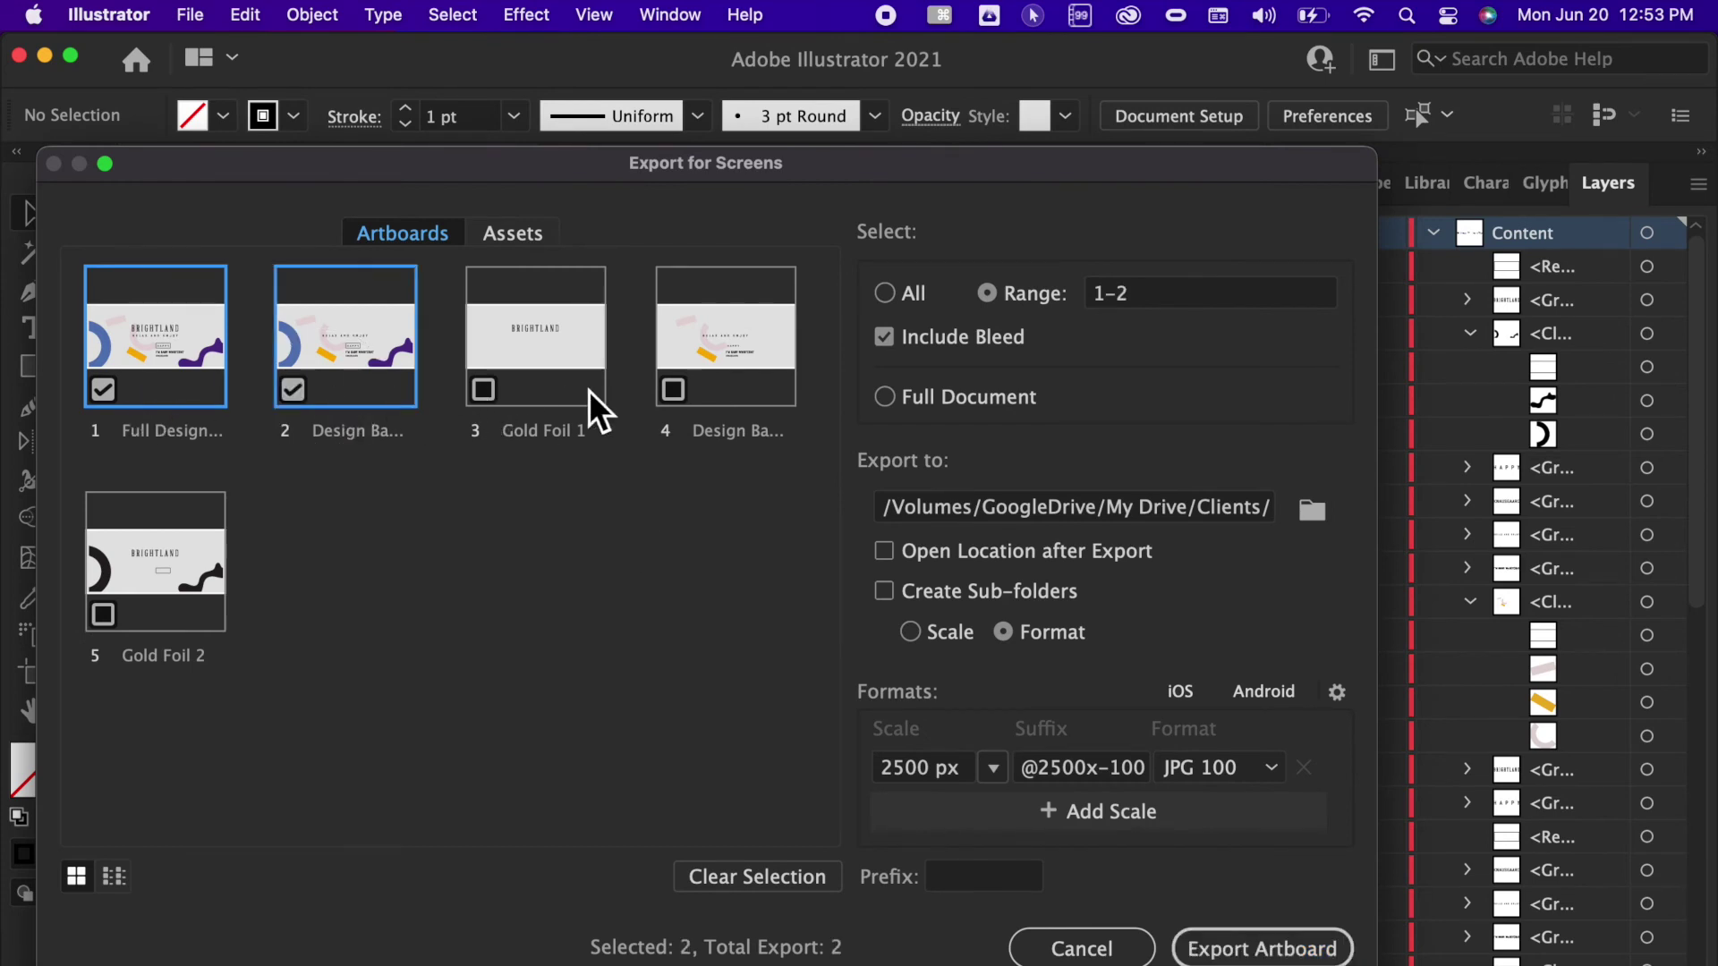
left_click(590, 391)
left_click(733, 390)
left_click(170, 626)
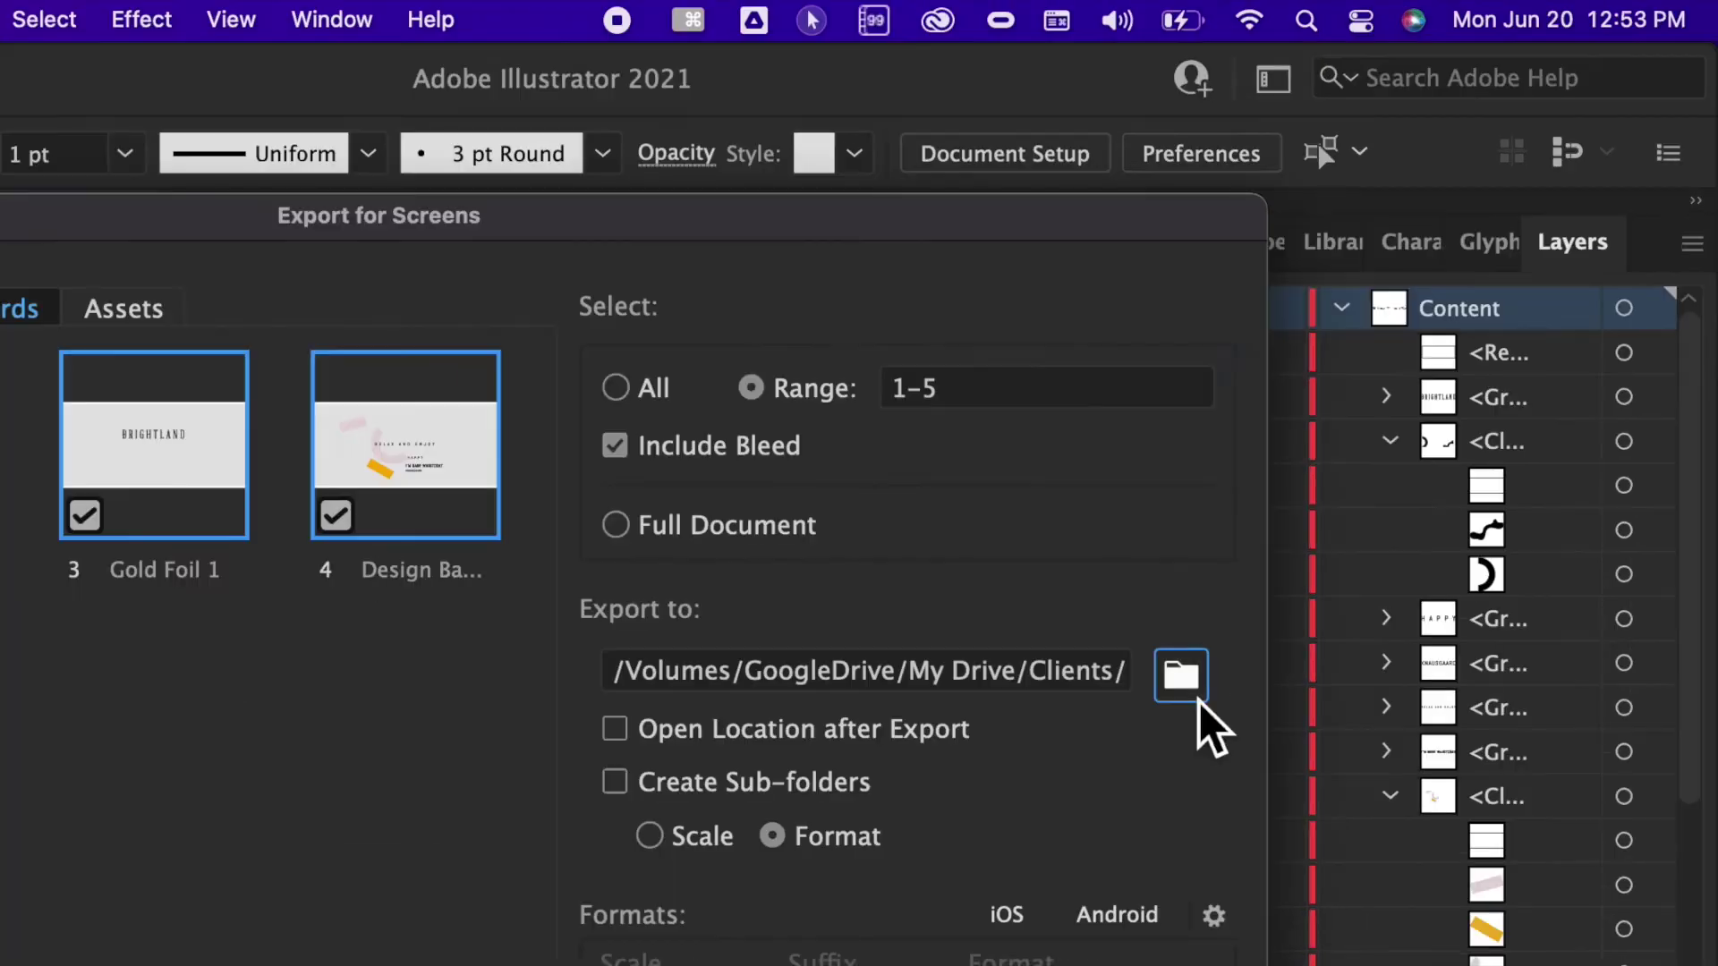
Set the export destination to untitled folder 2 and the export format to PDF.
left_click(1313, 512)
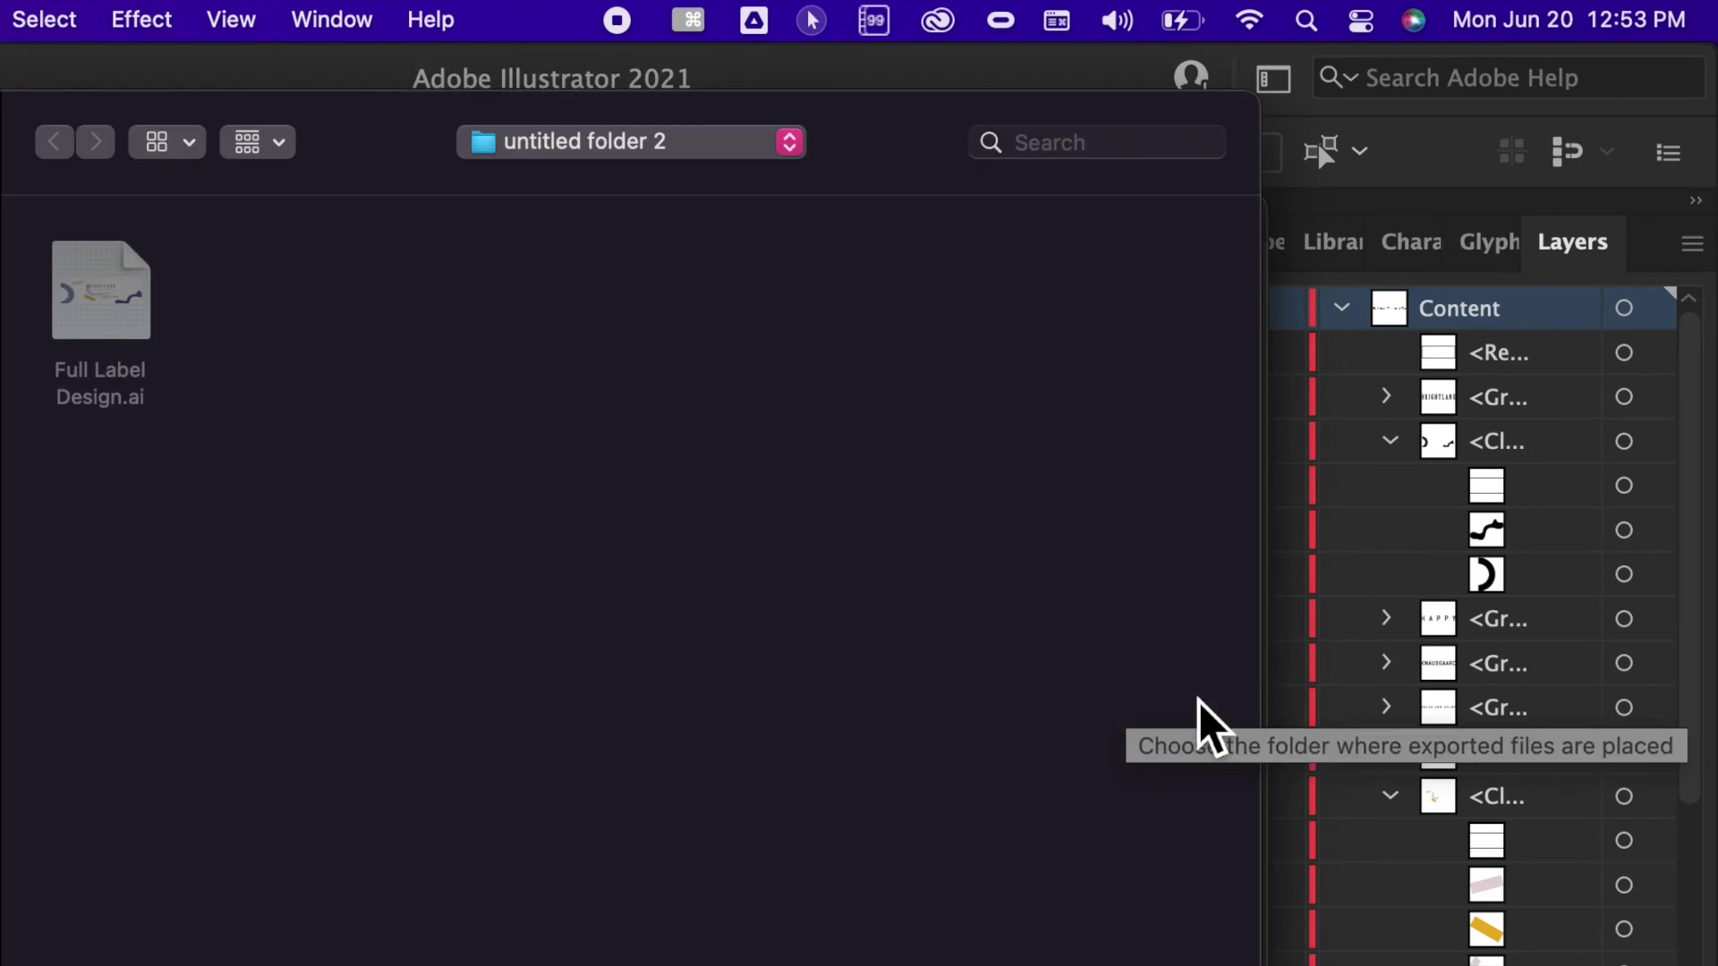
key("Return")
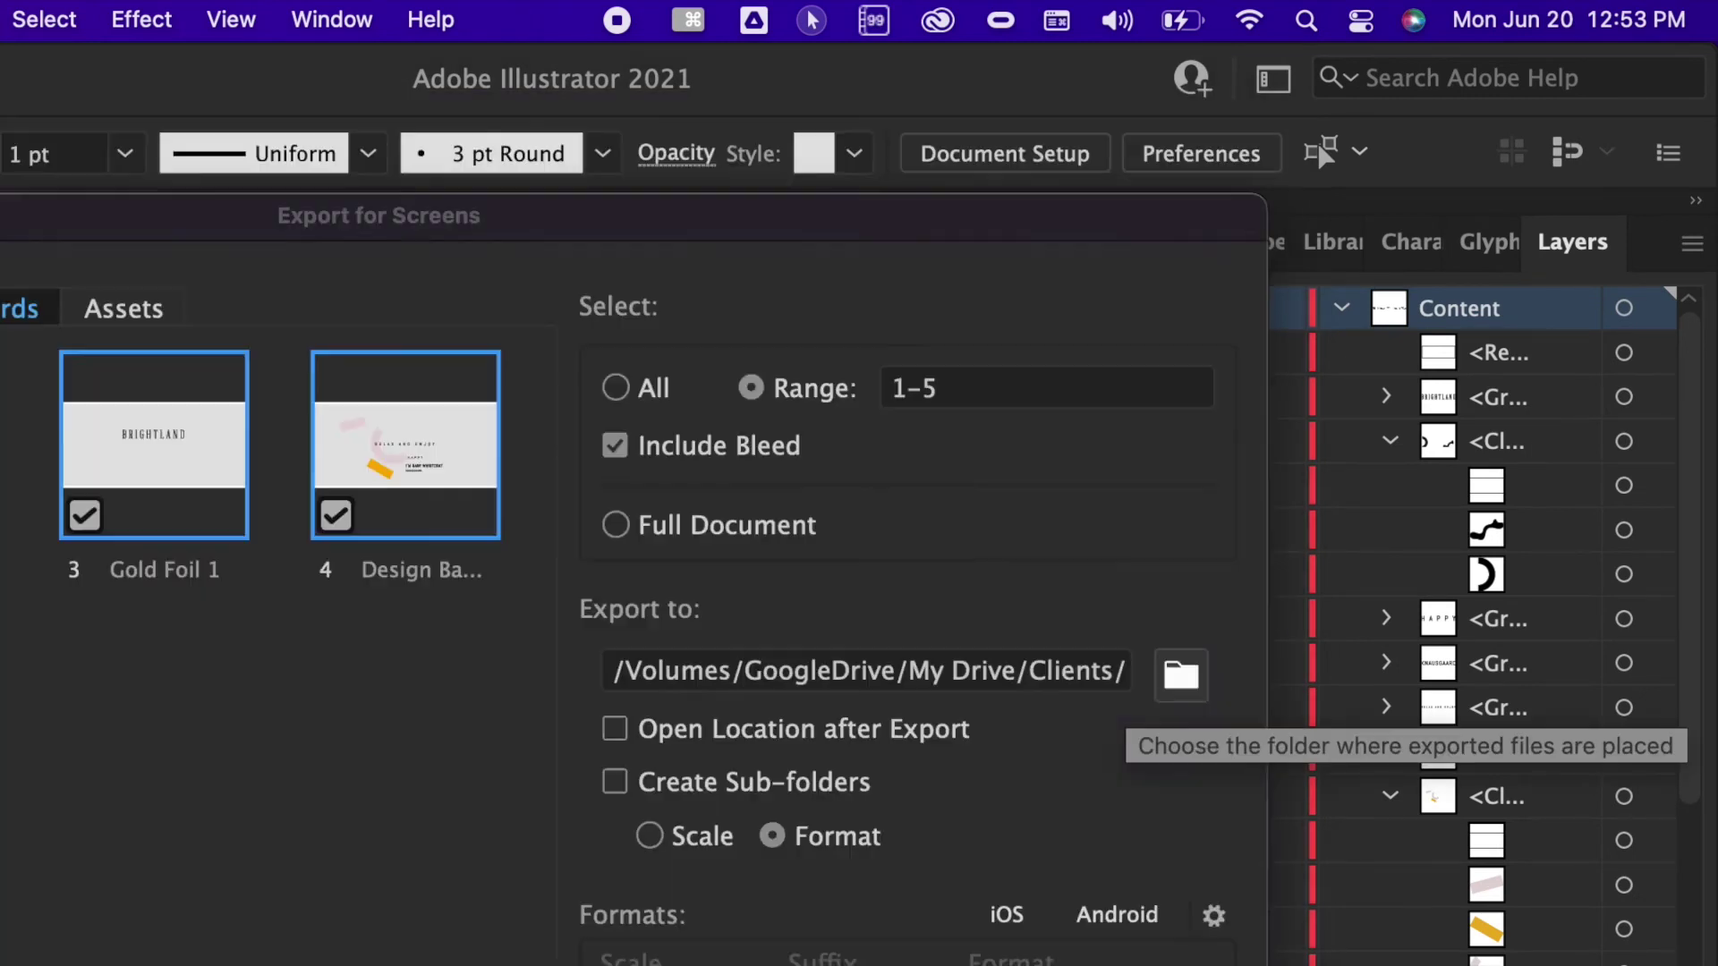
left_click(1199, 680)
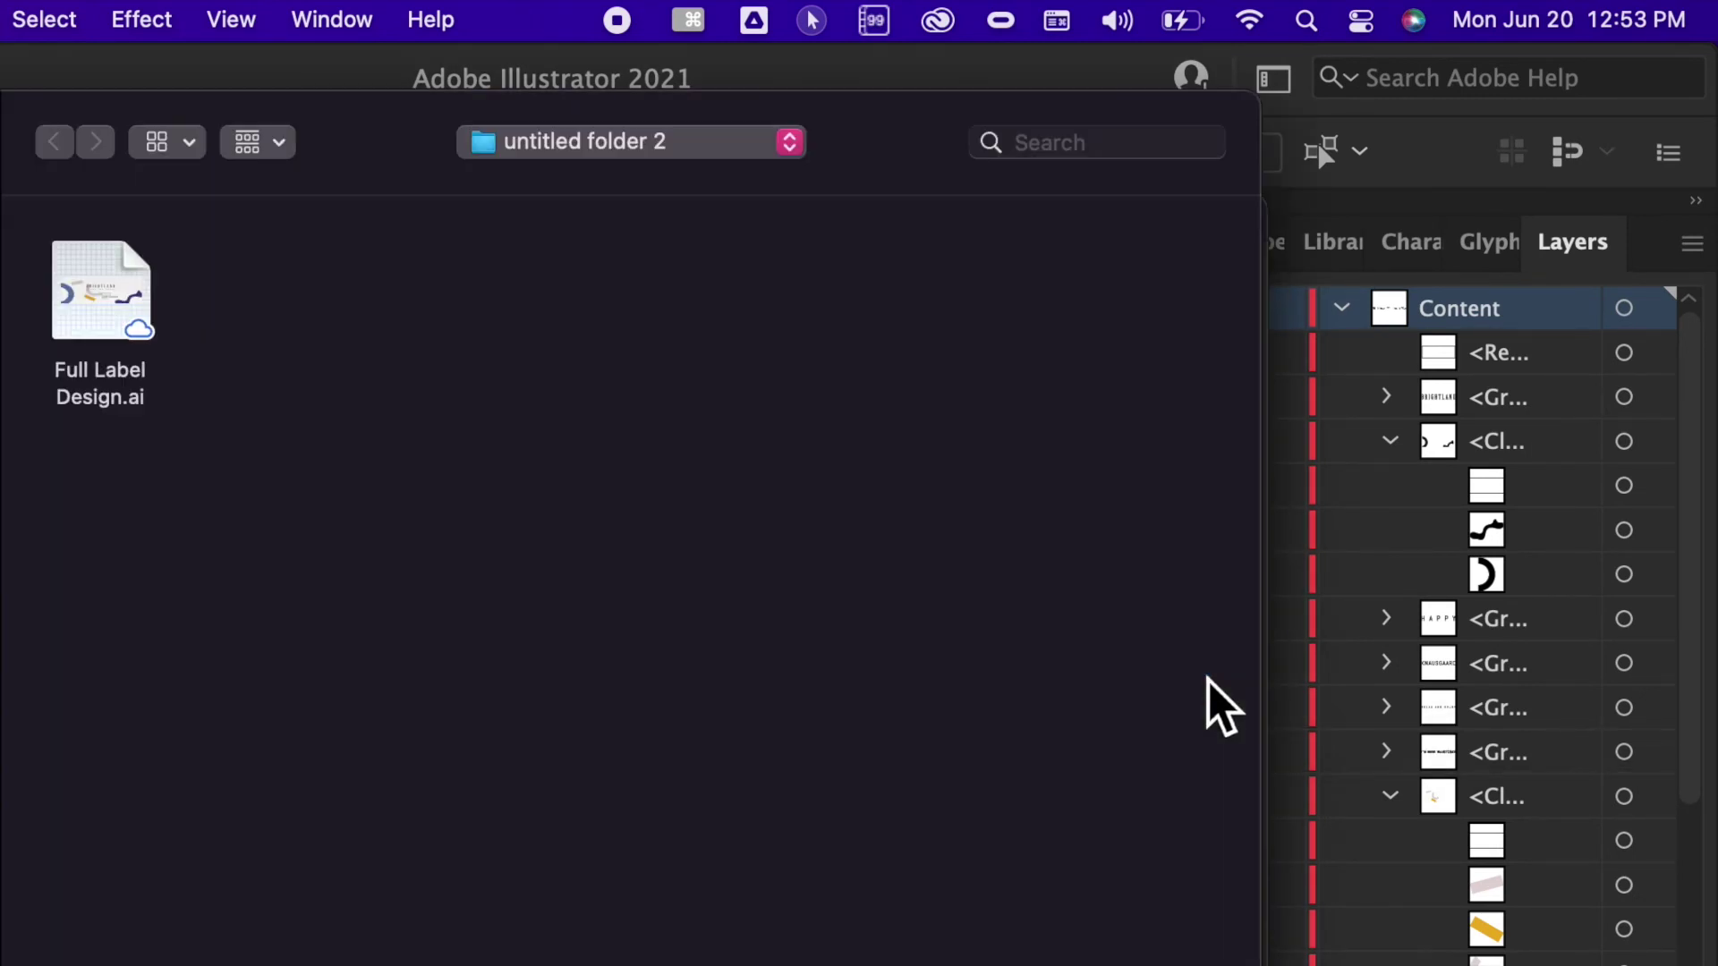
left_click(1291, 732)
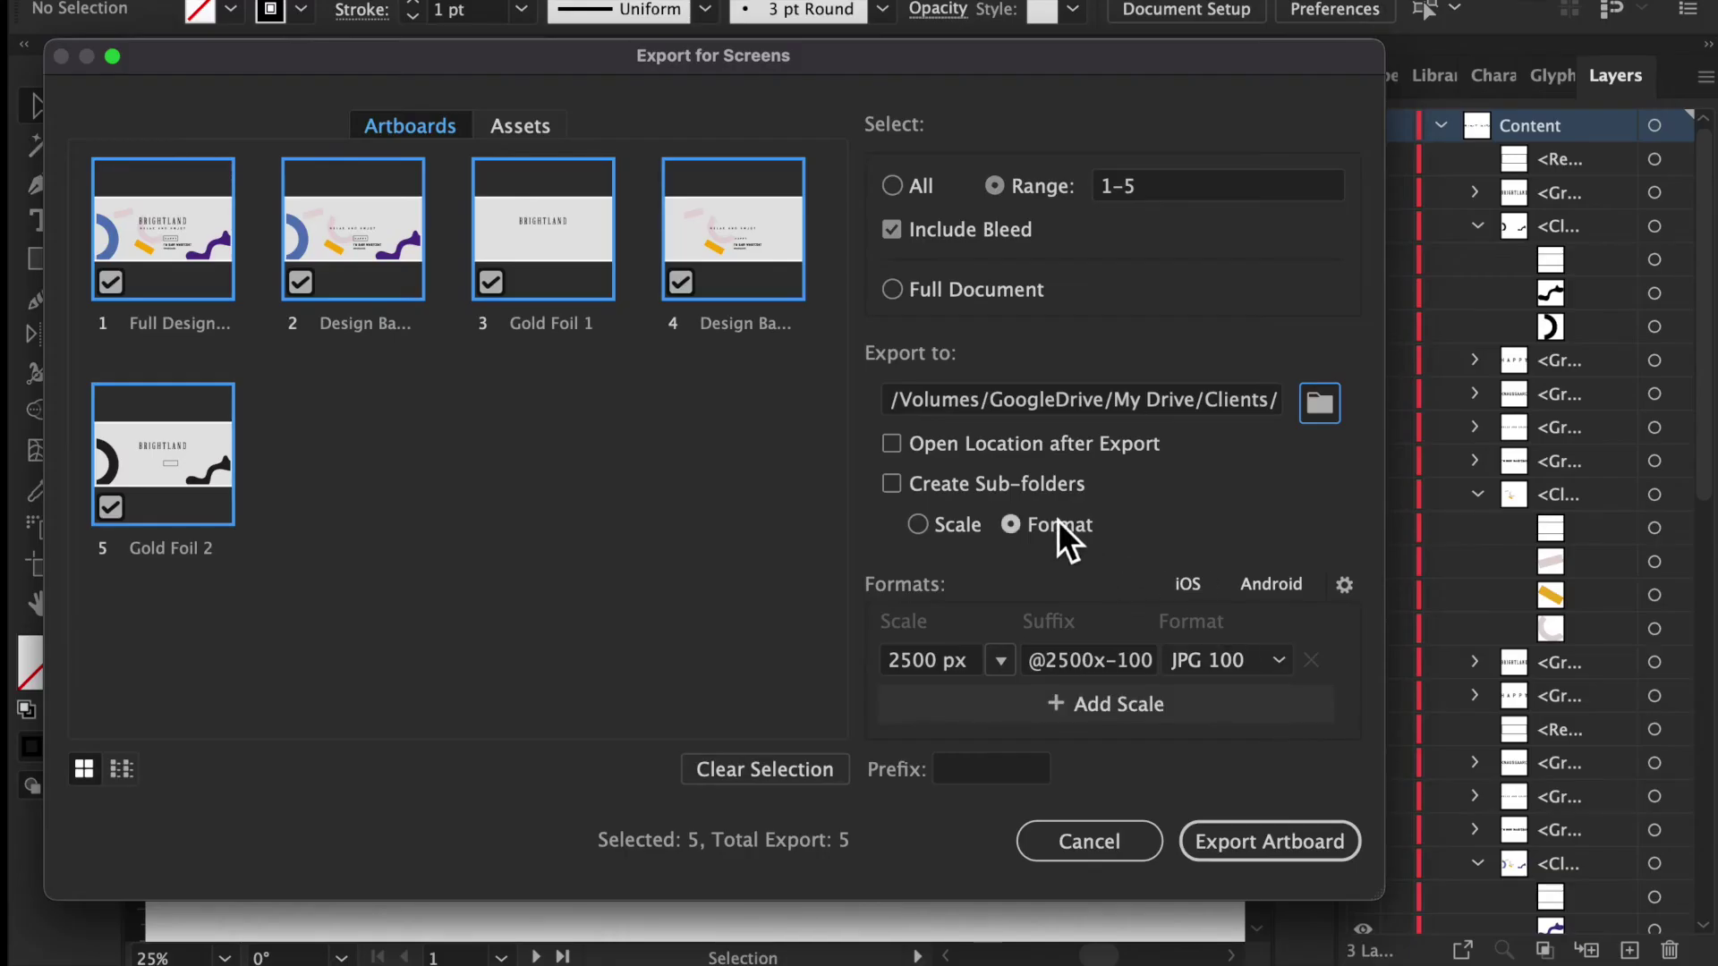
left_click(1288, 662)
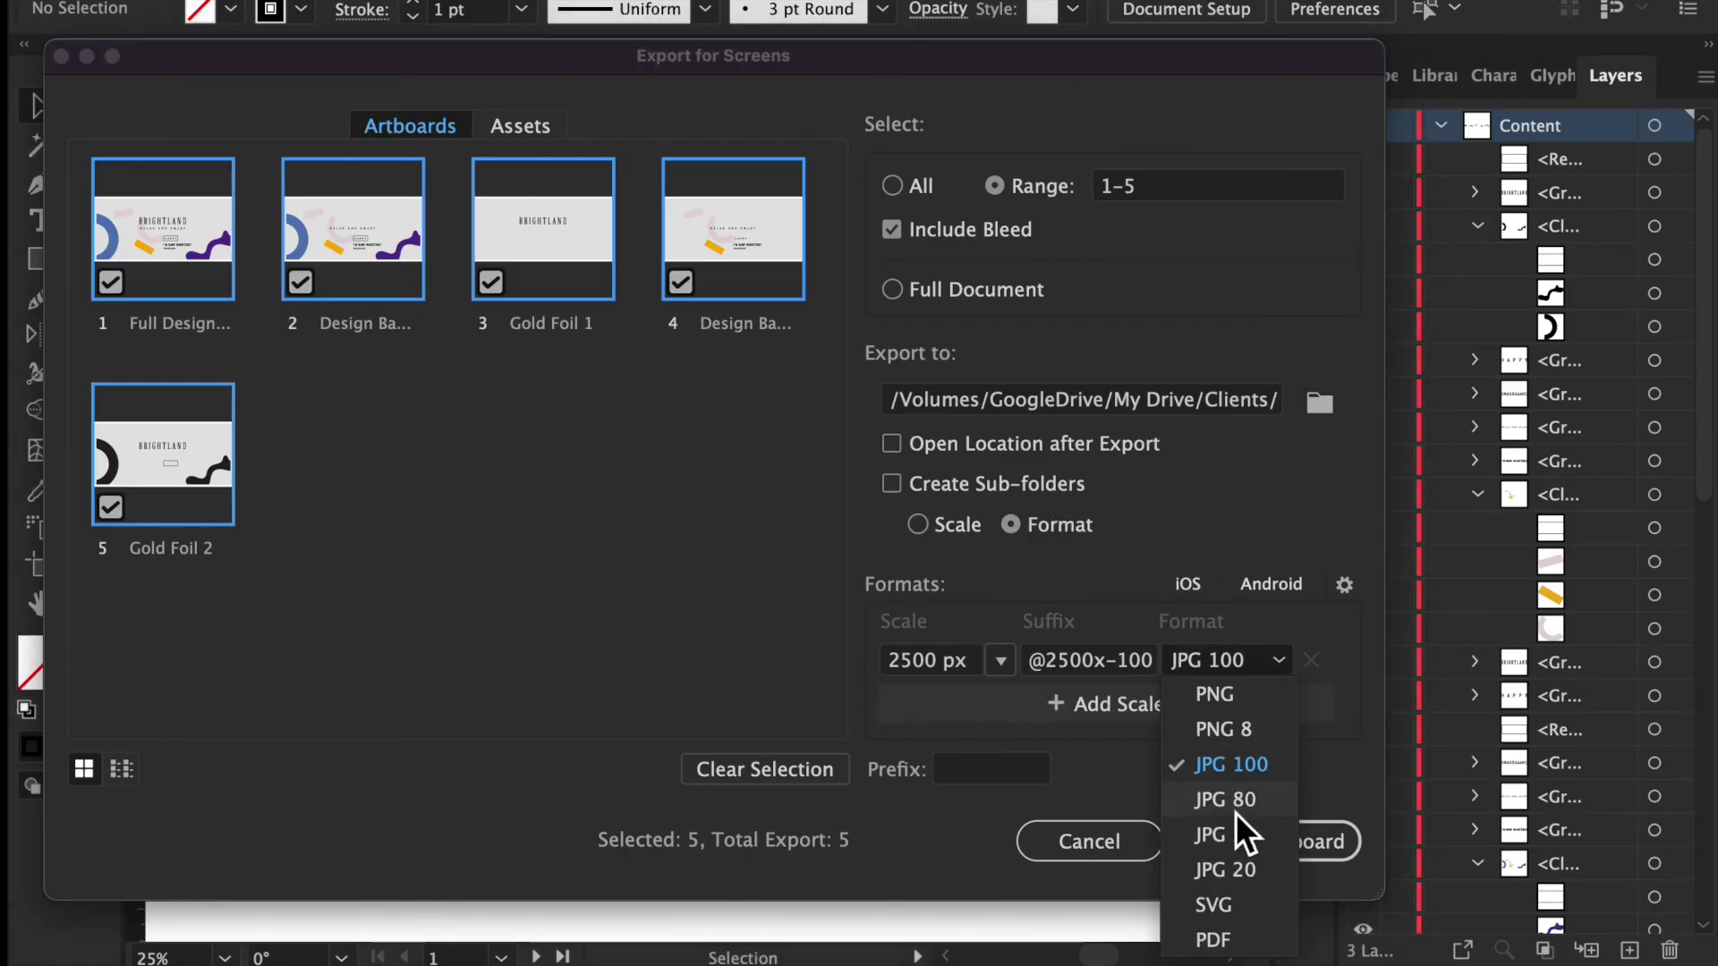
left_click(1238, 941)
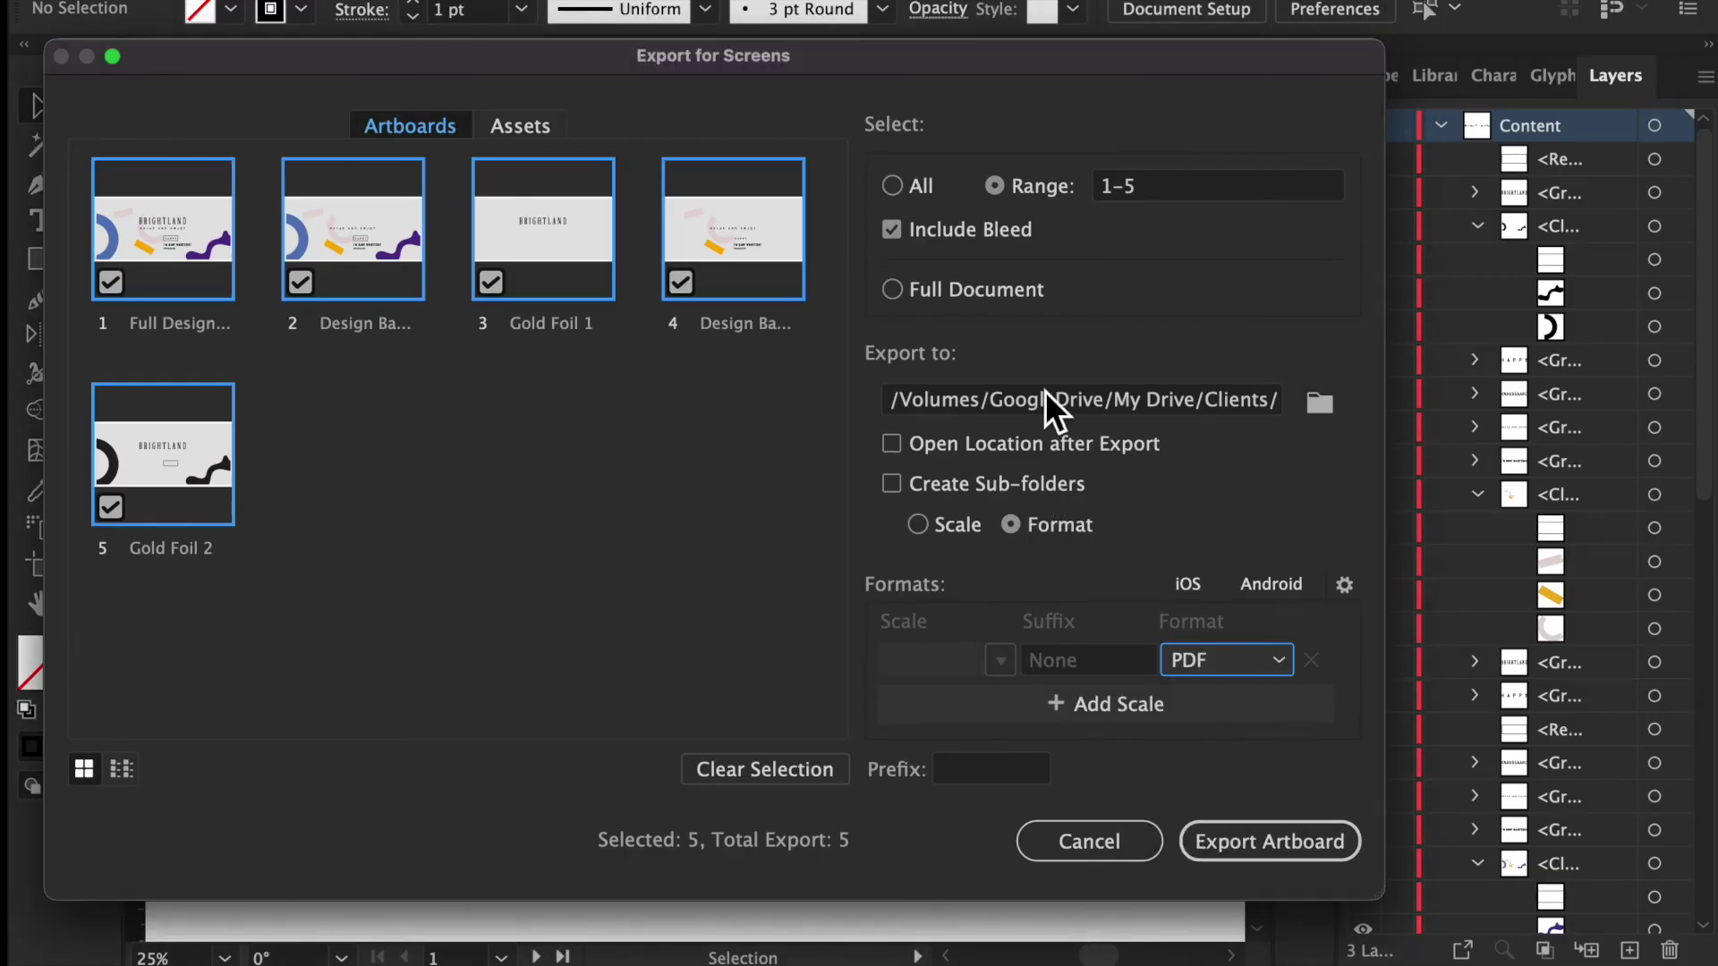
Export the five selected artboards as PDF files to the chosen folder.
left_click(1234, 843)
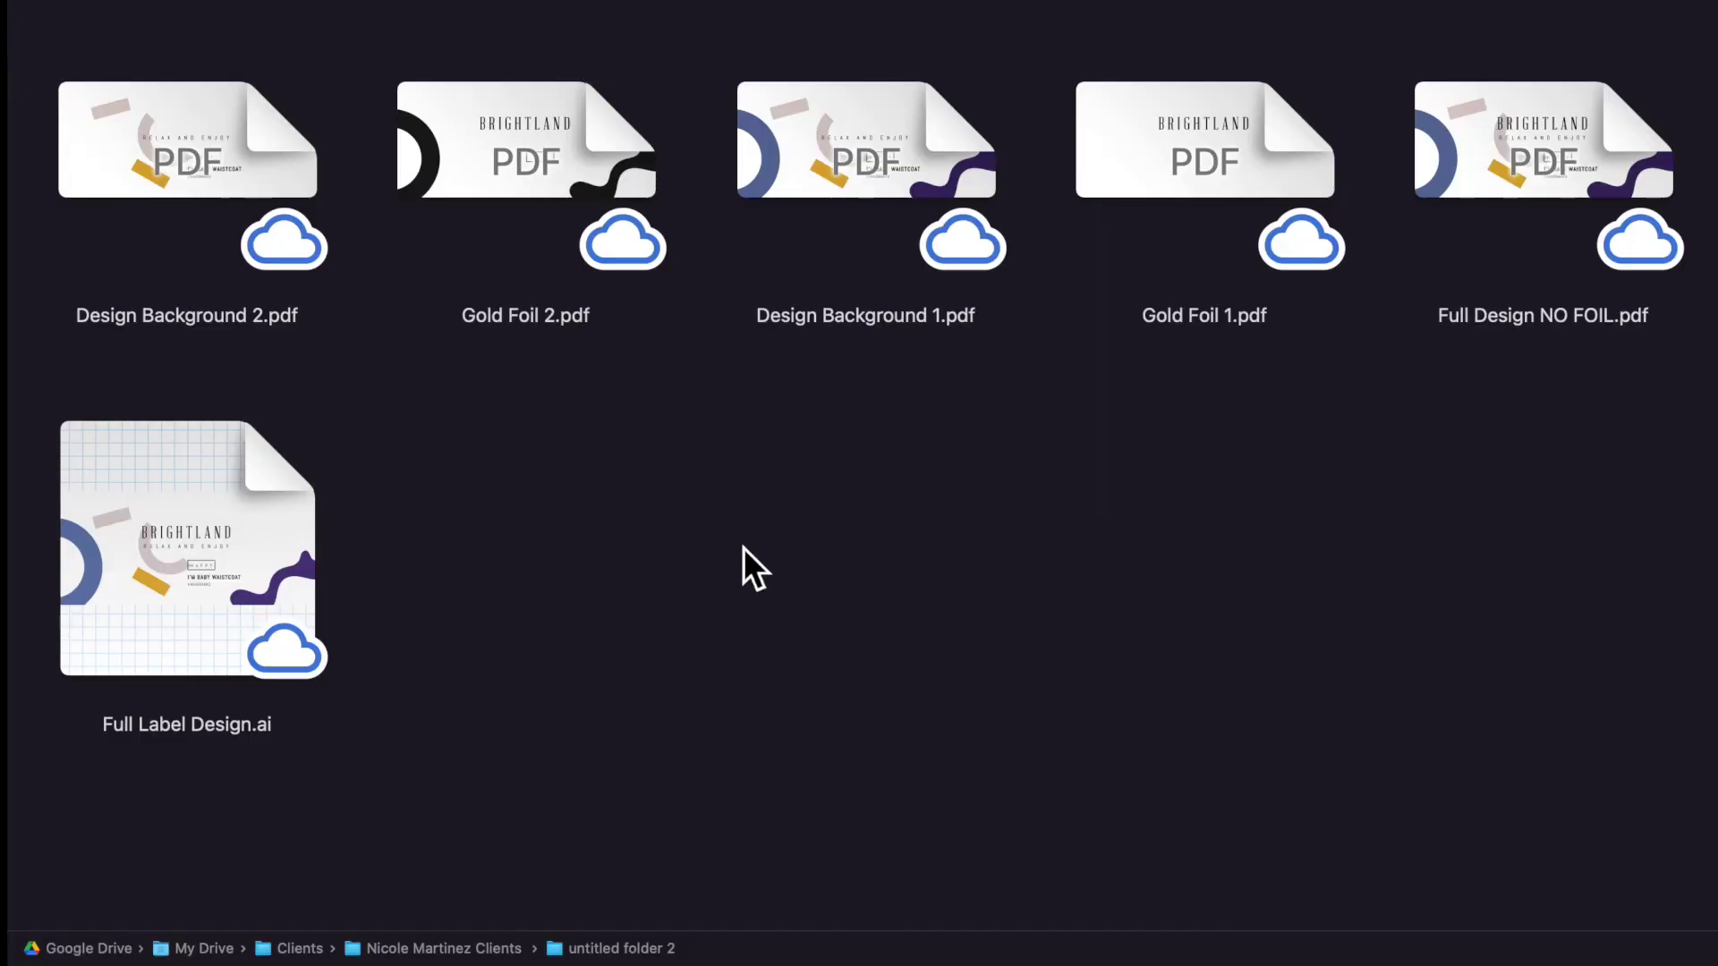
In Finder, create a folder named "Design 1 - Gold Foil" inside untitled folder 2.
right_click(732, 611)
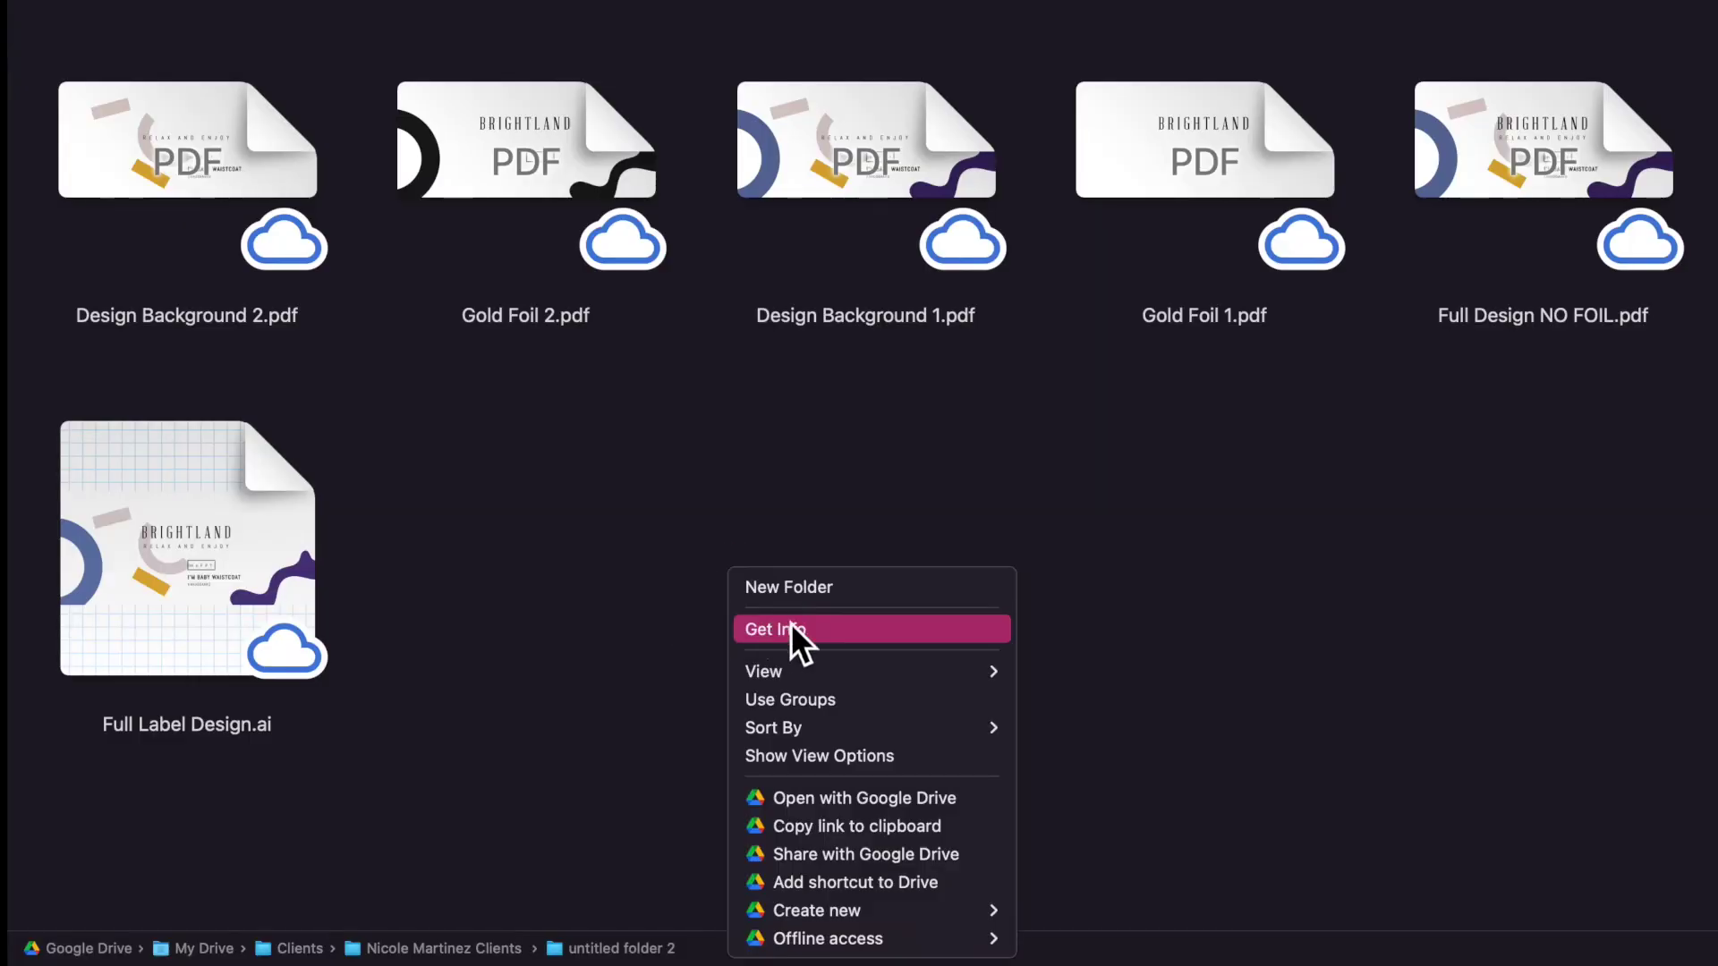
left_click(827, 589)
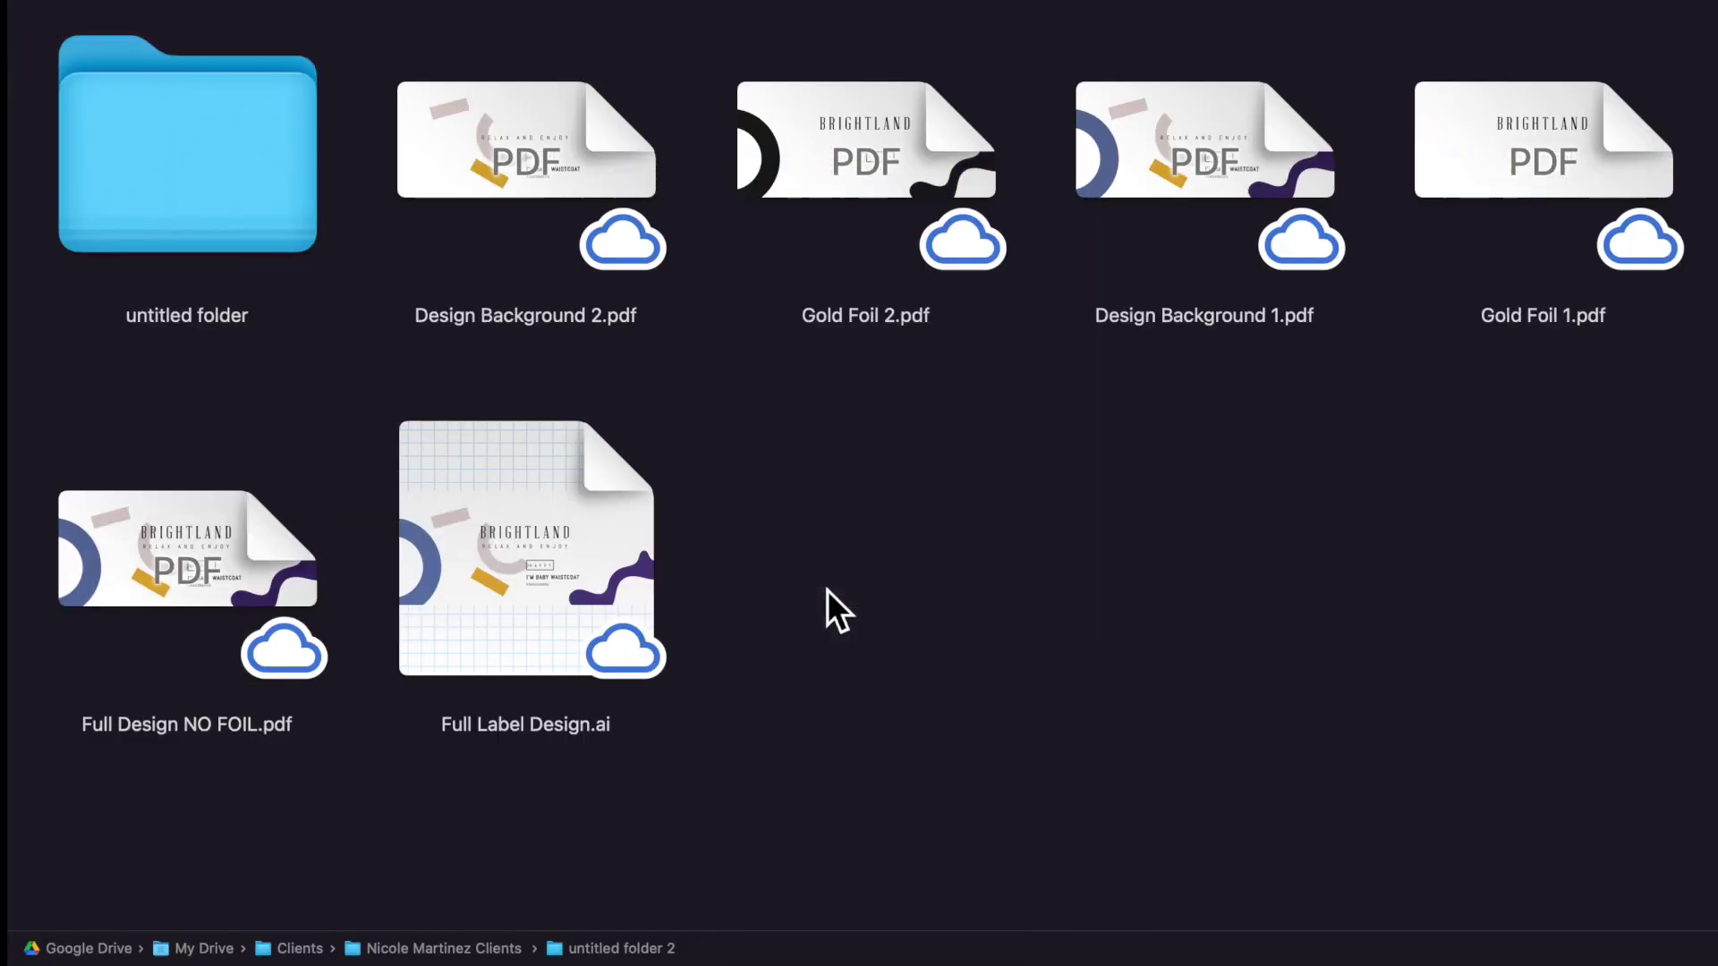
double_click(180, 325)
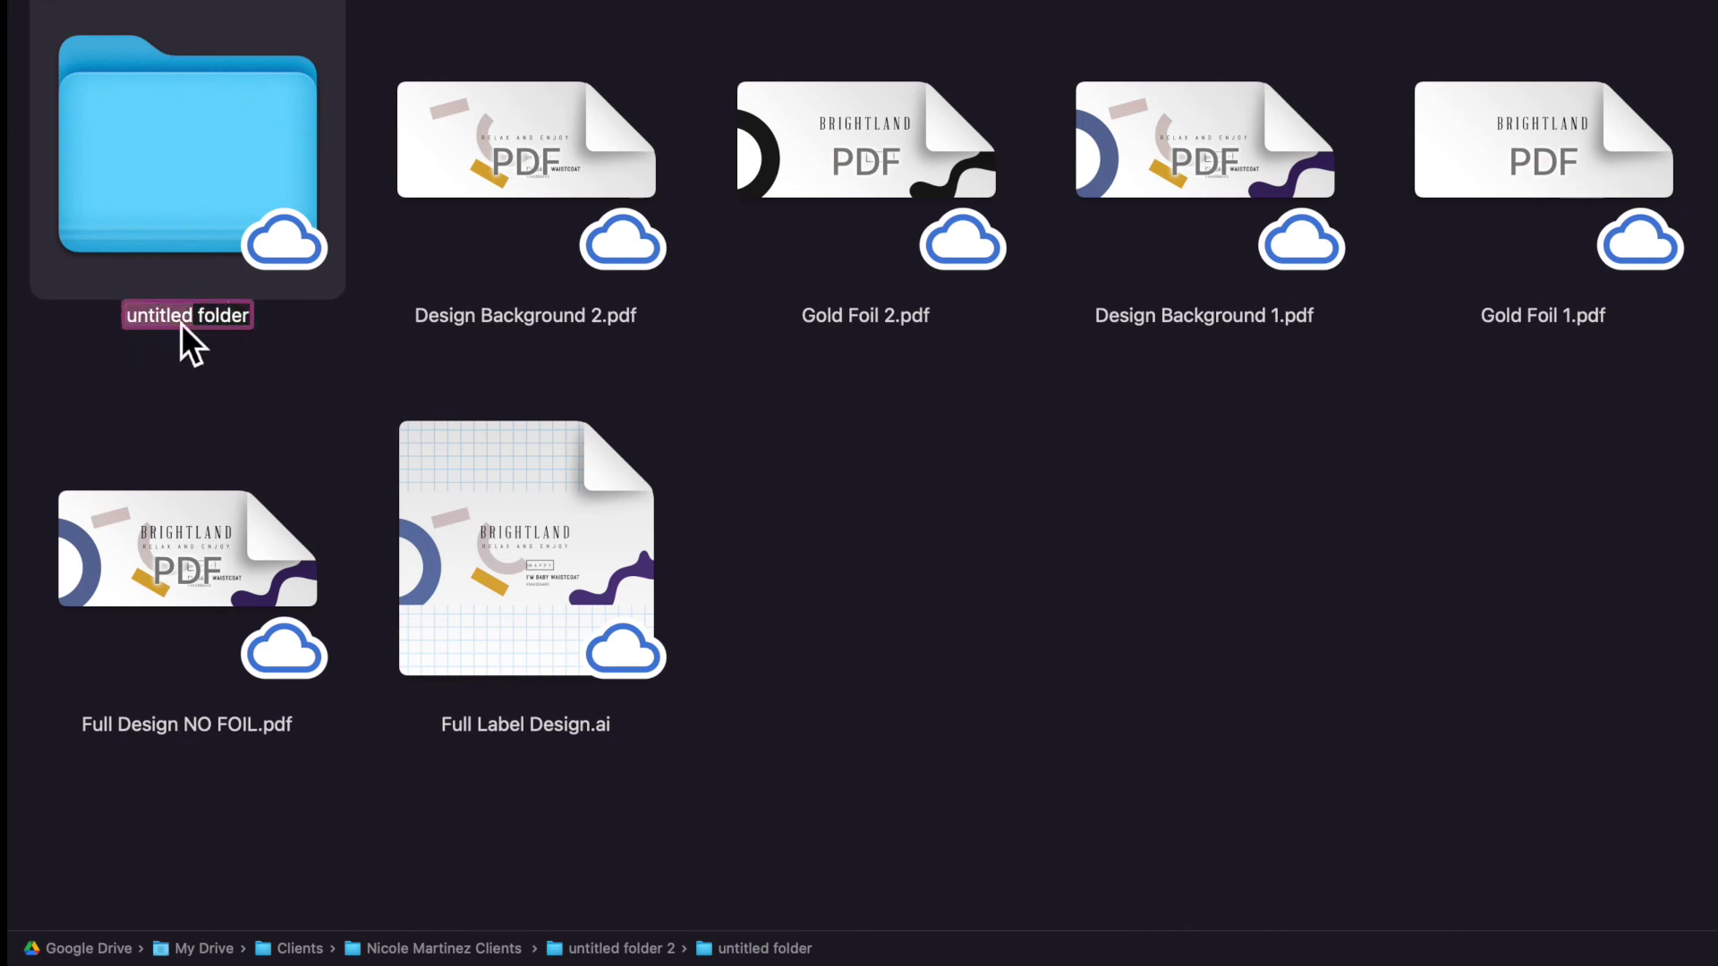
left_click(181, 324)
type("Design ")
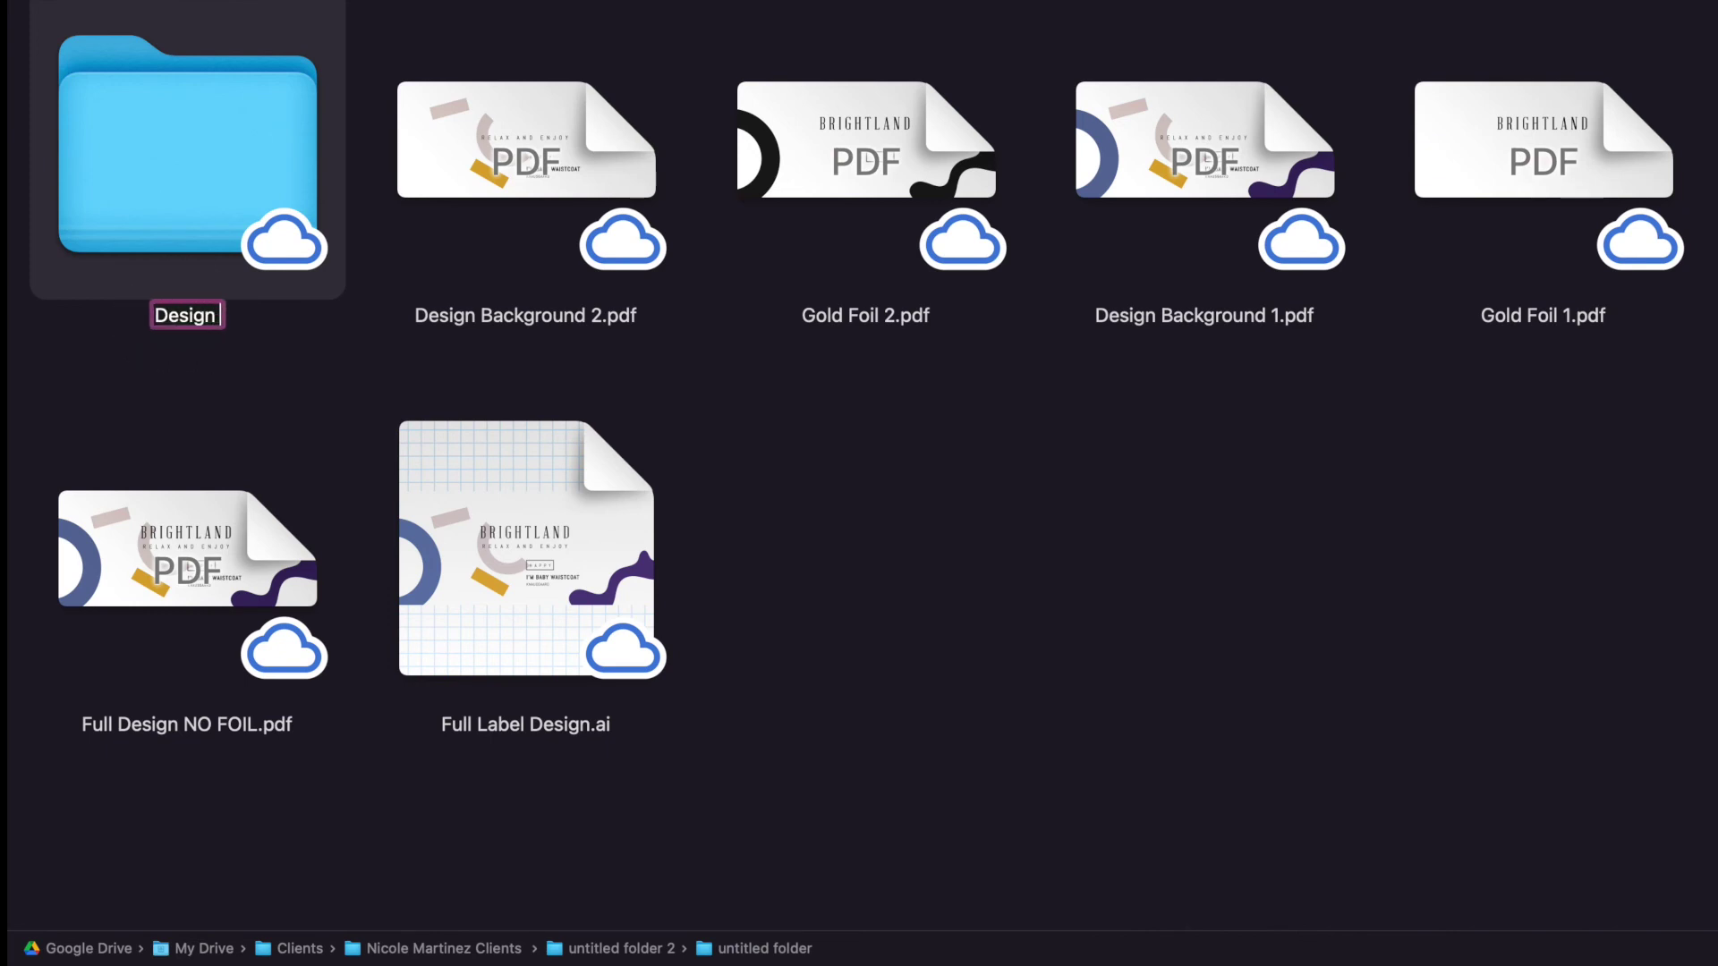
type("1 - Gol")
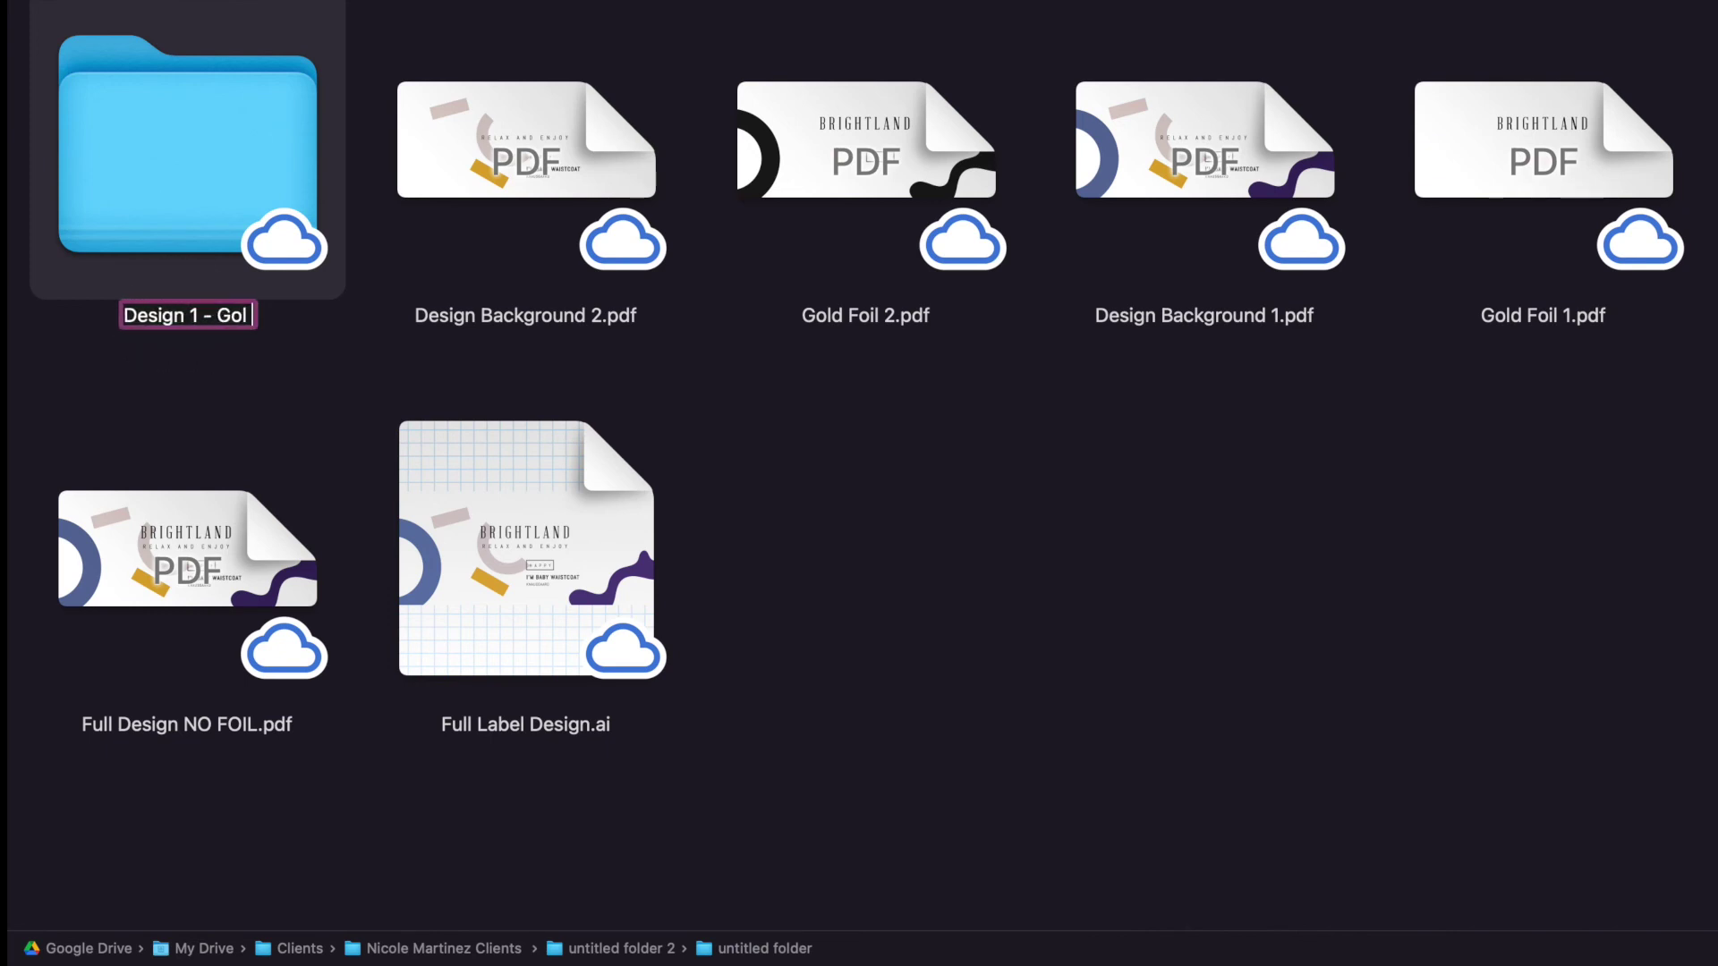
type("d Foil")
key("Return")
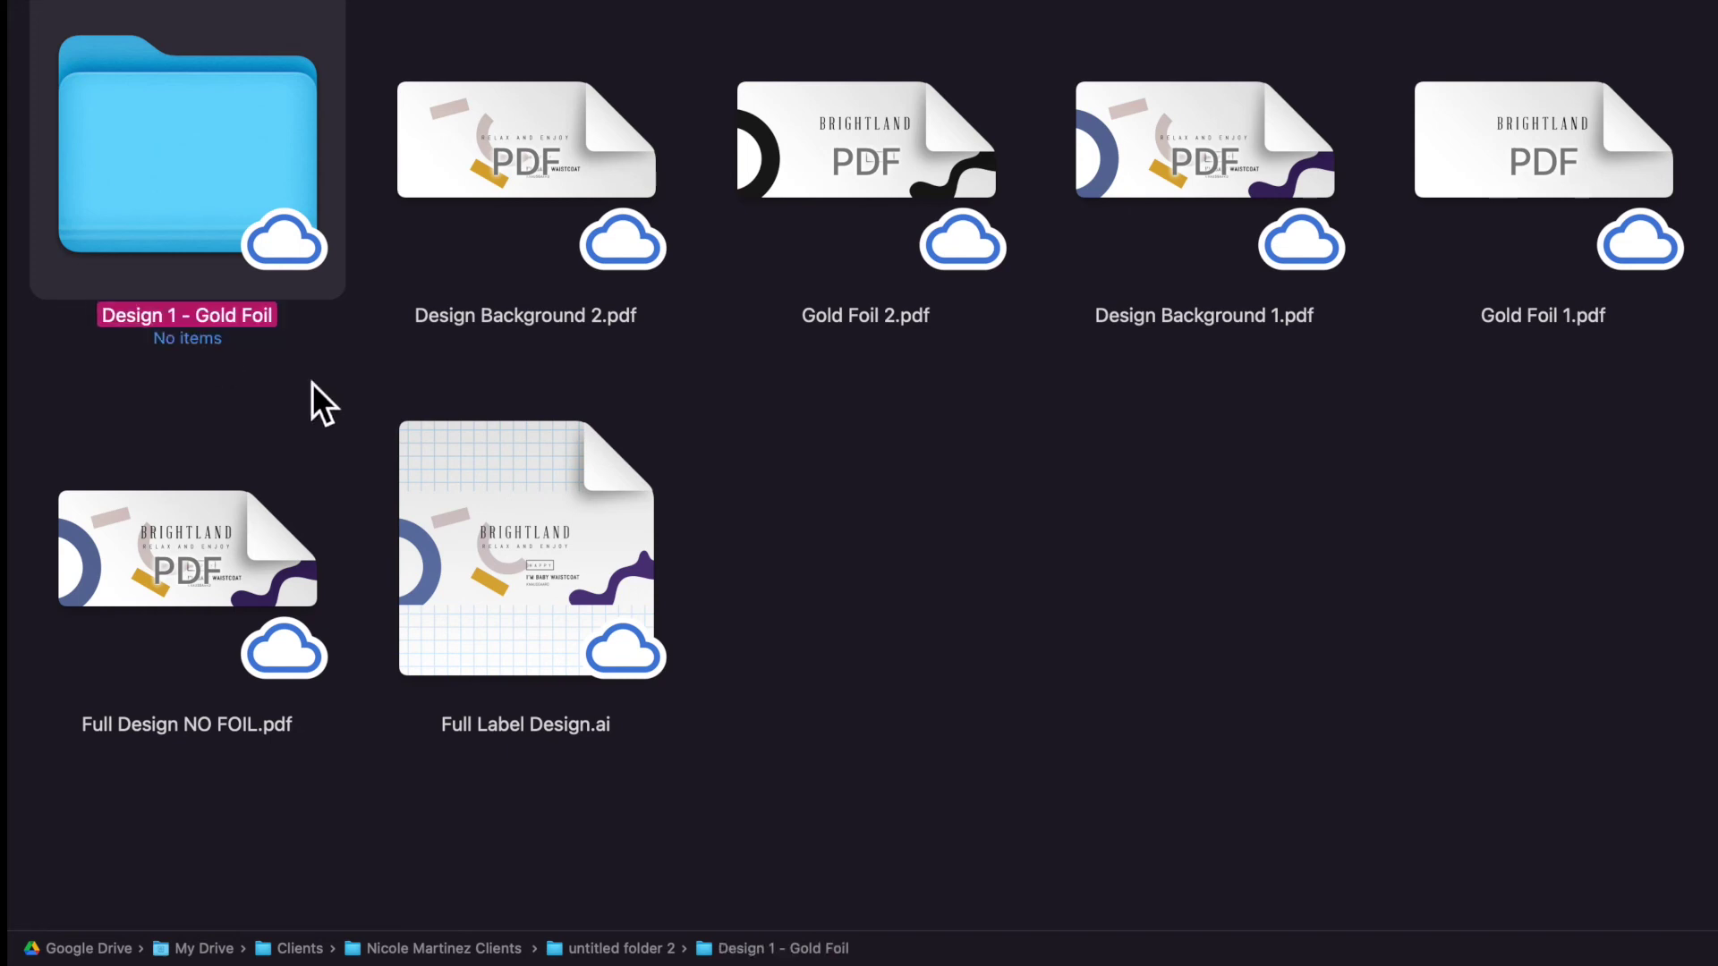
Create another folder named "Design 2 - Gold Foil" alongside the exported PDFs.
right_click(777, 528)
left_click(832, 541)
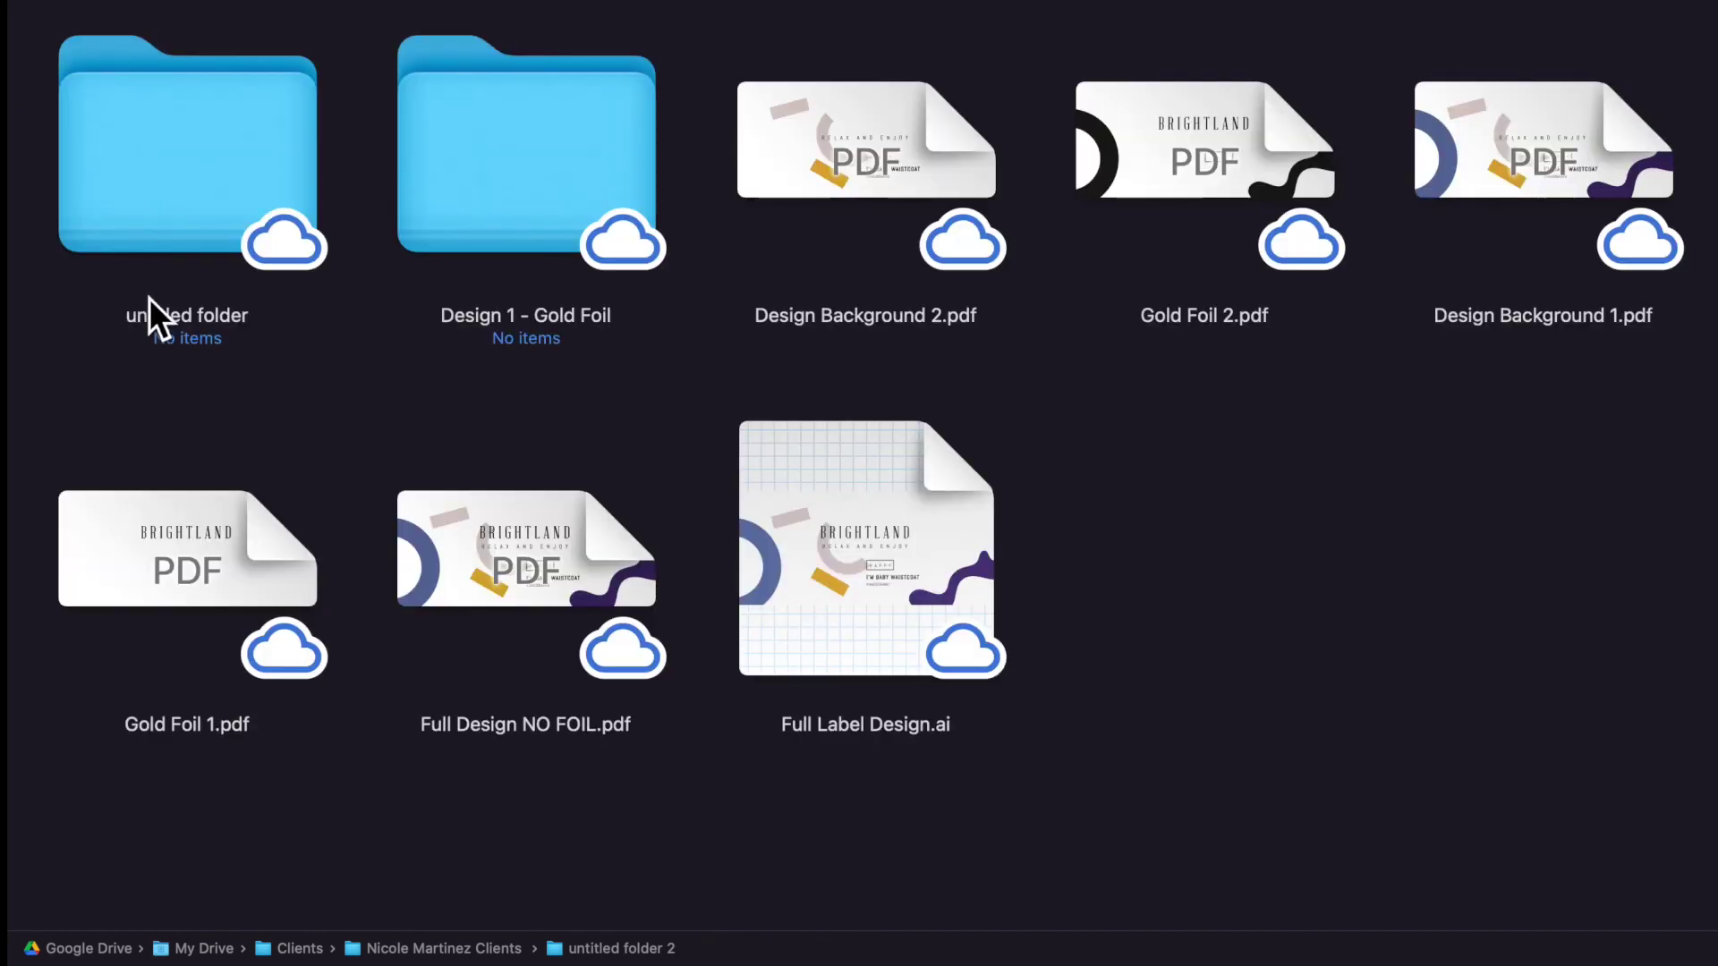
left_click(153, 314)
key("Return")
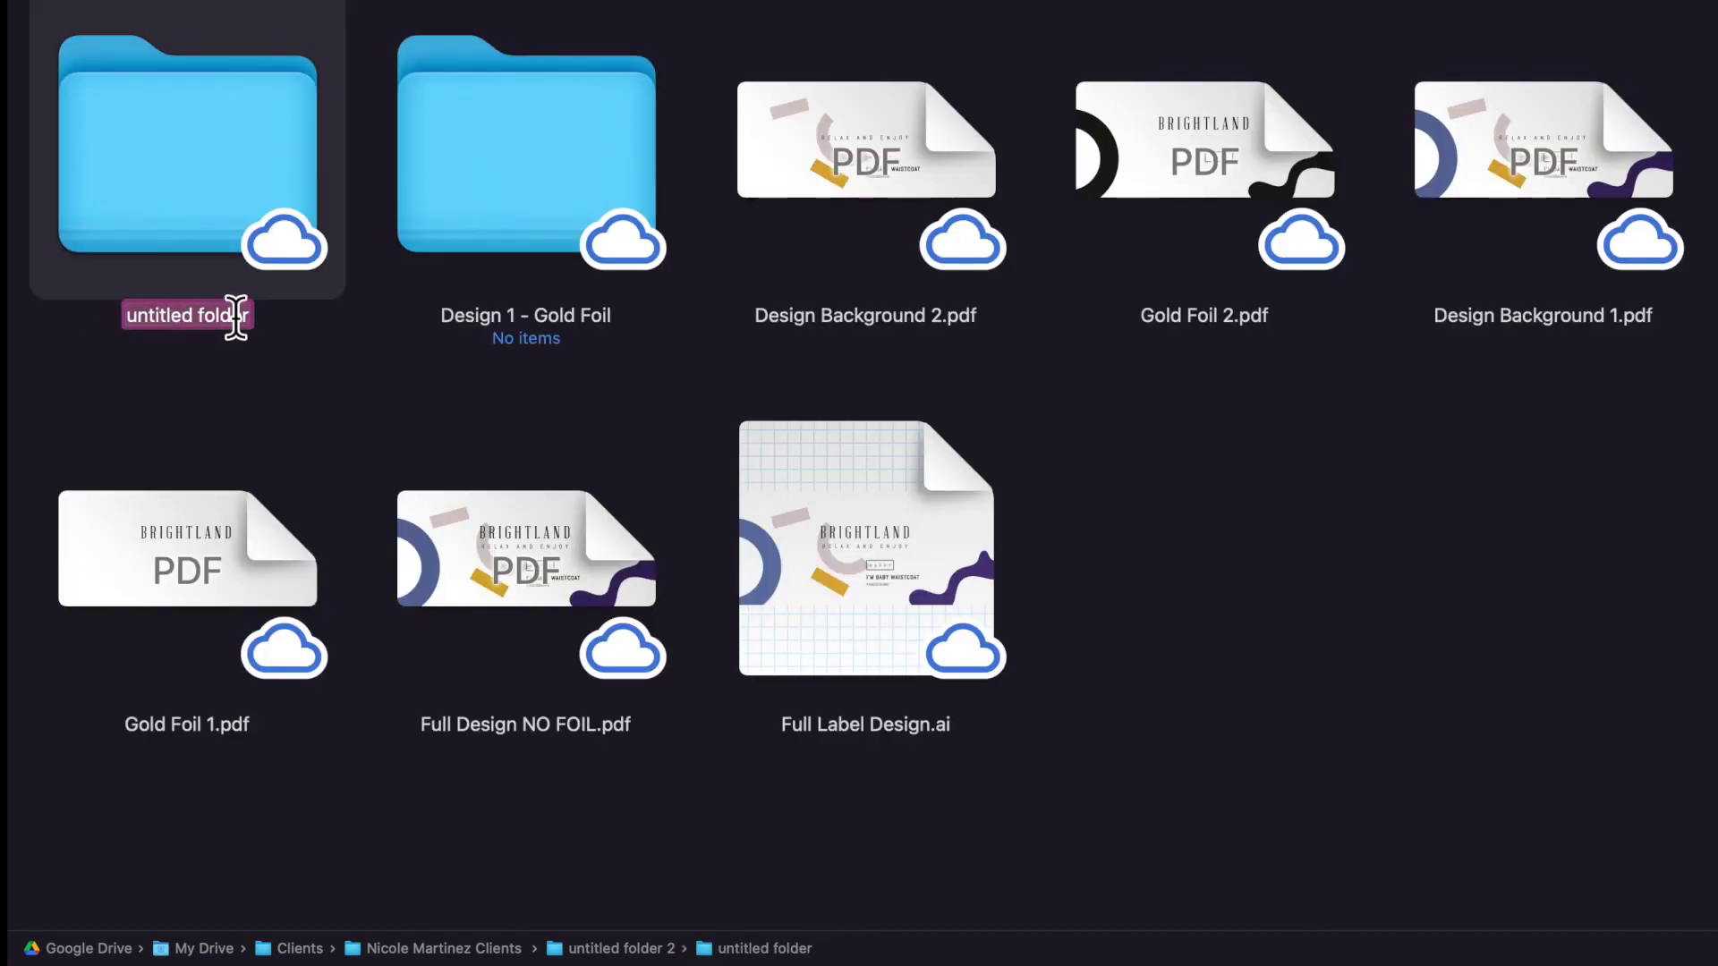
type("Design 2")
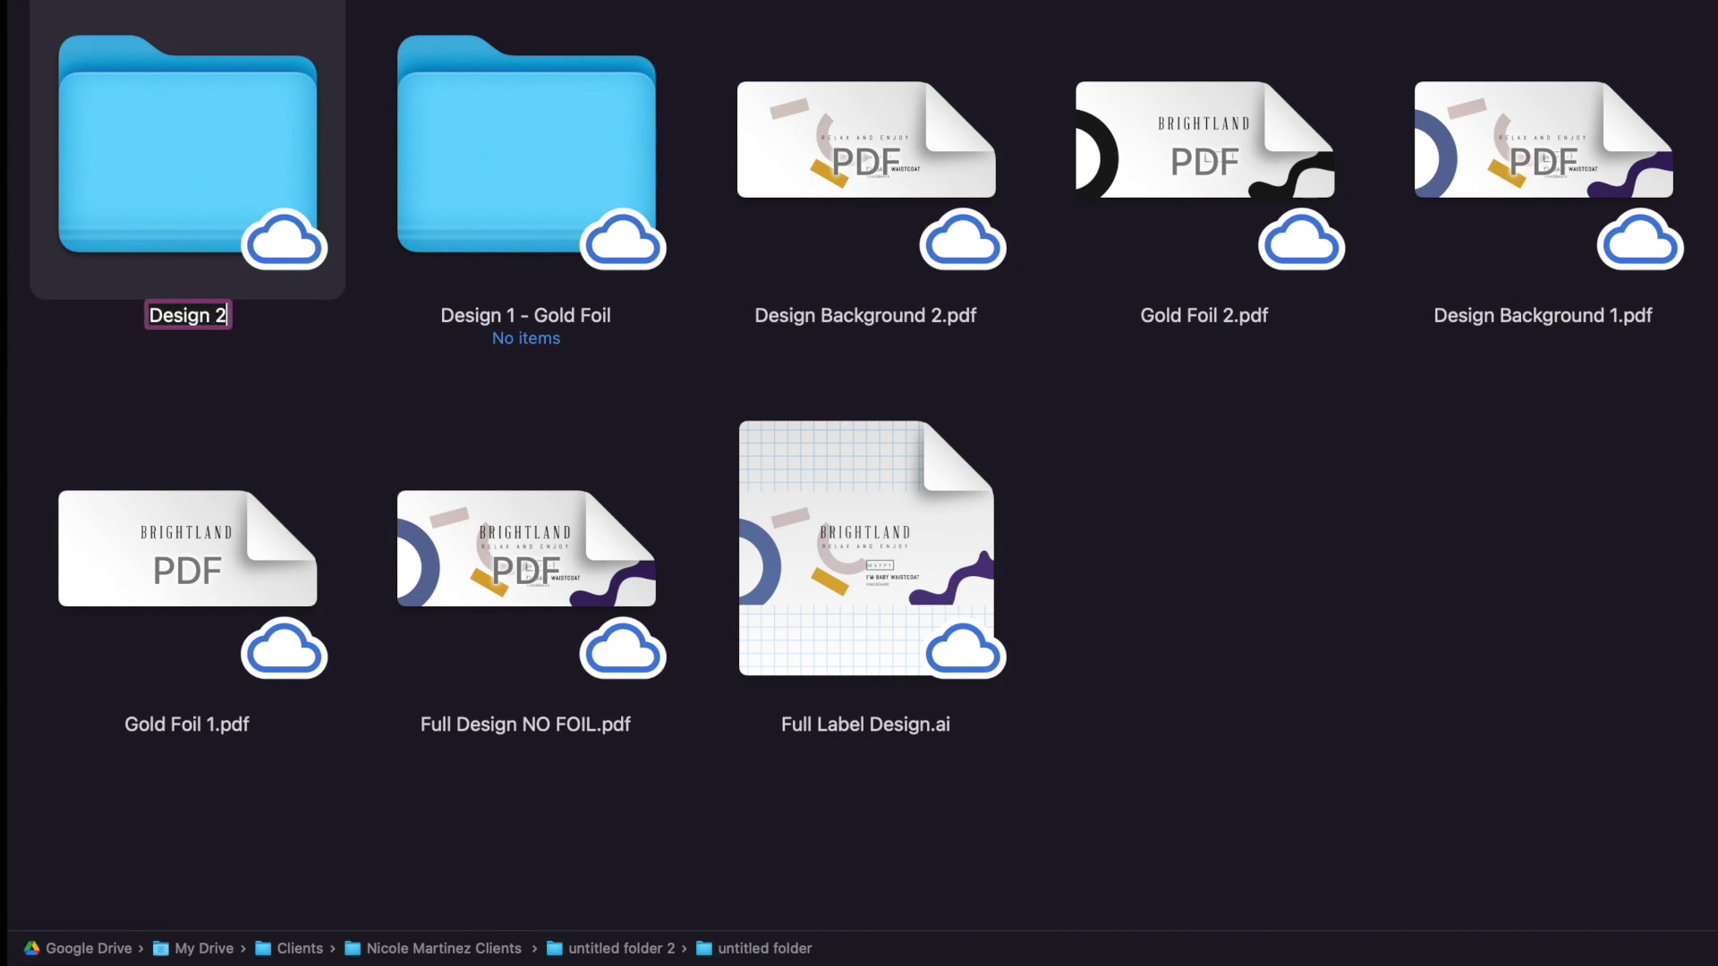
type(" - Gold ")
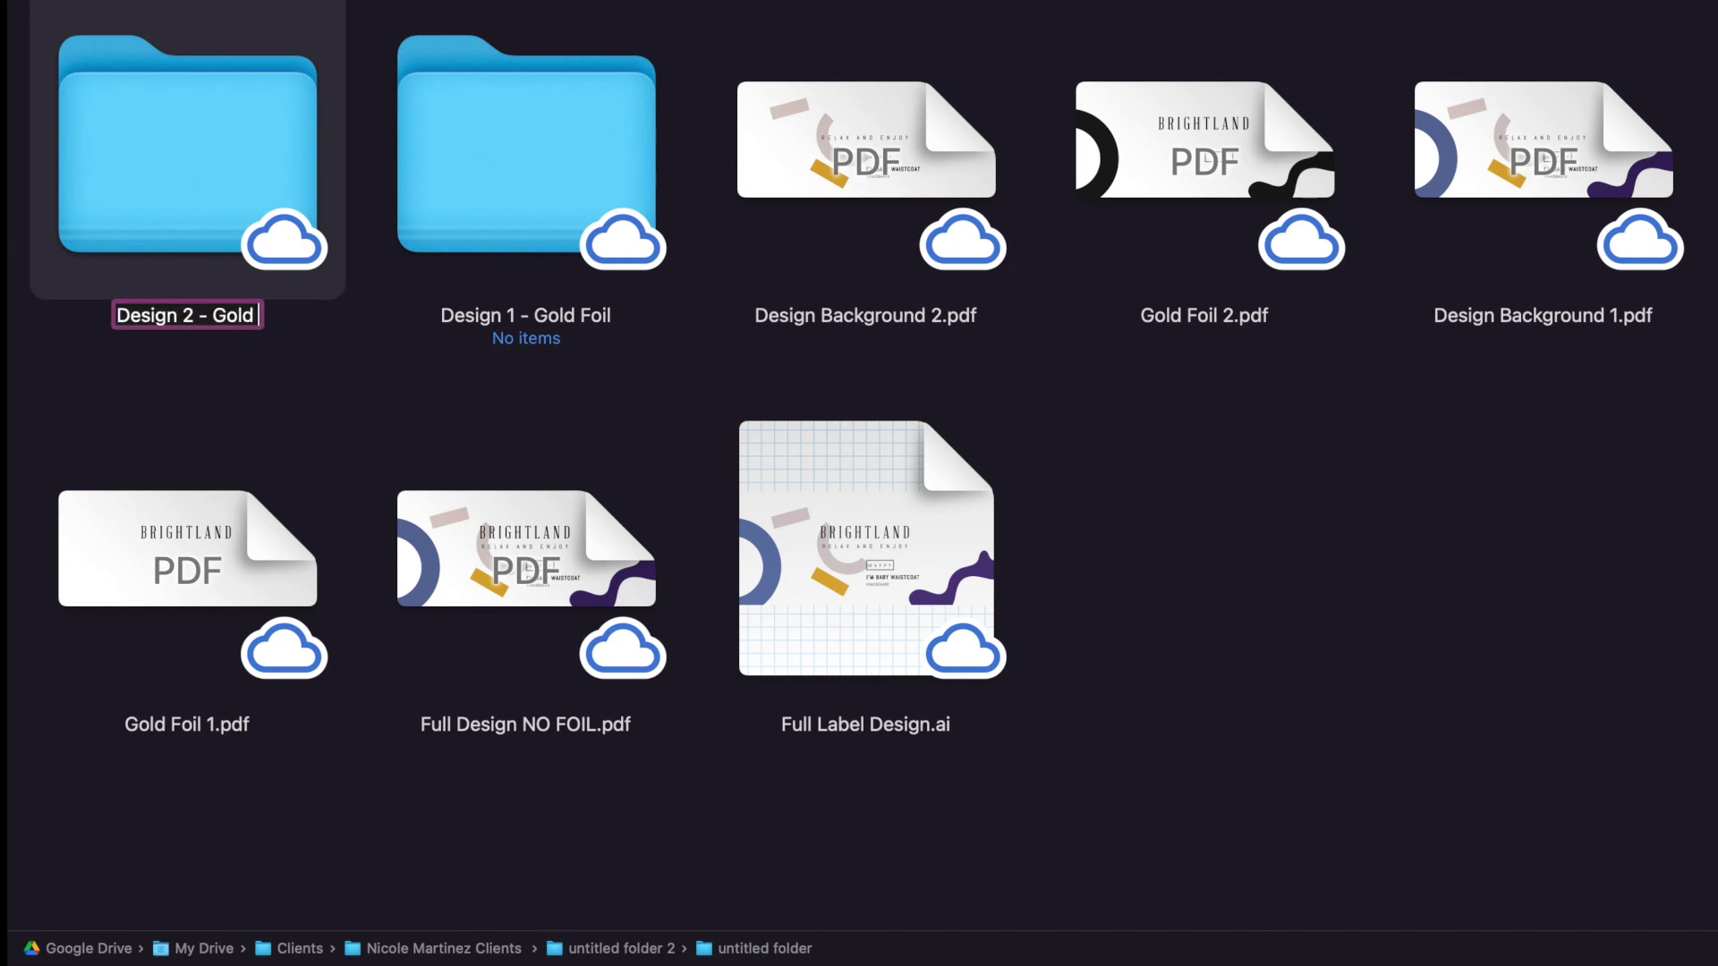
type("Foil")
key("Return")
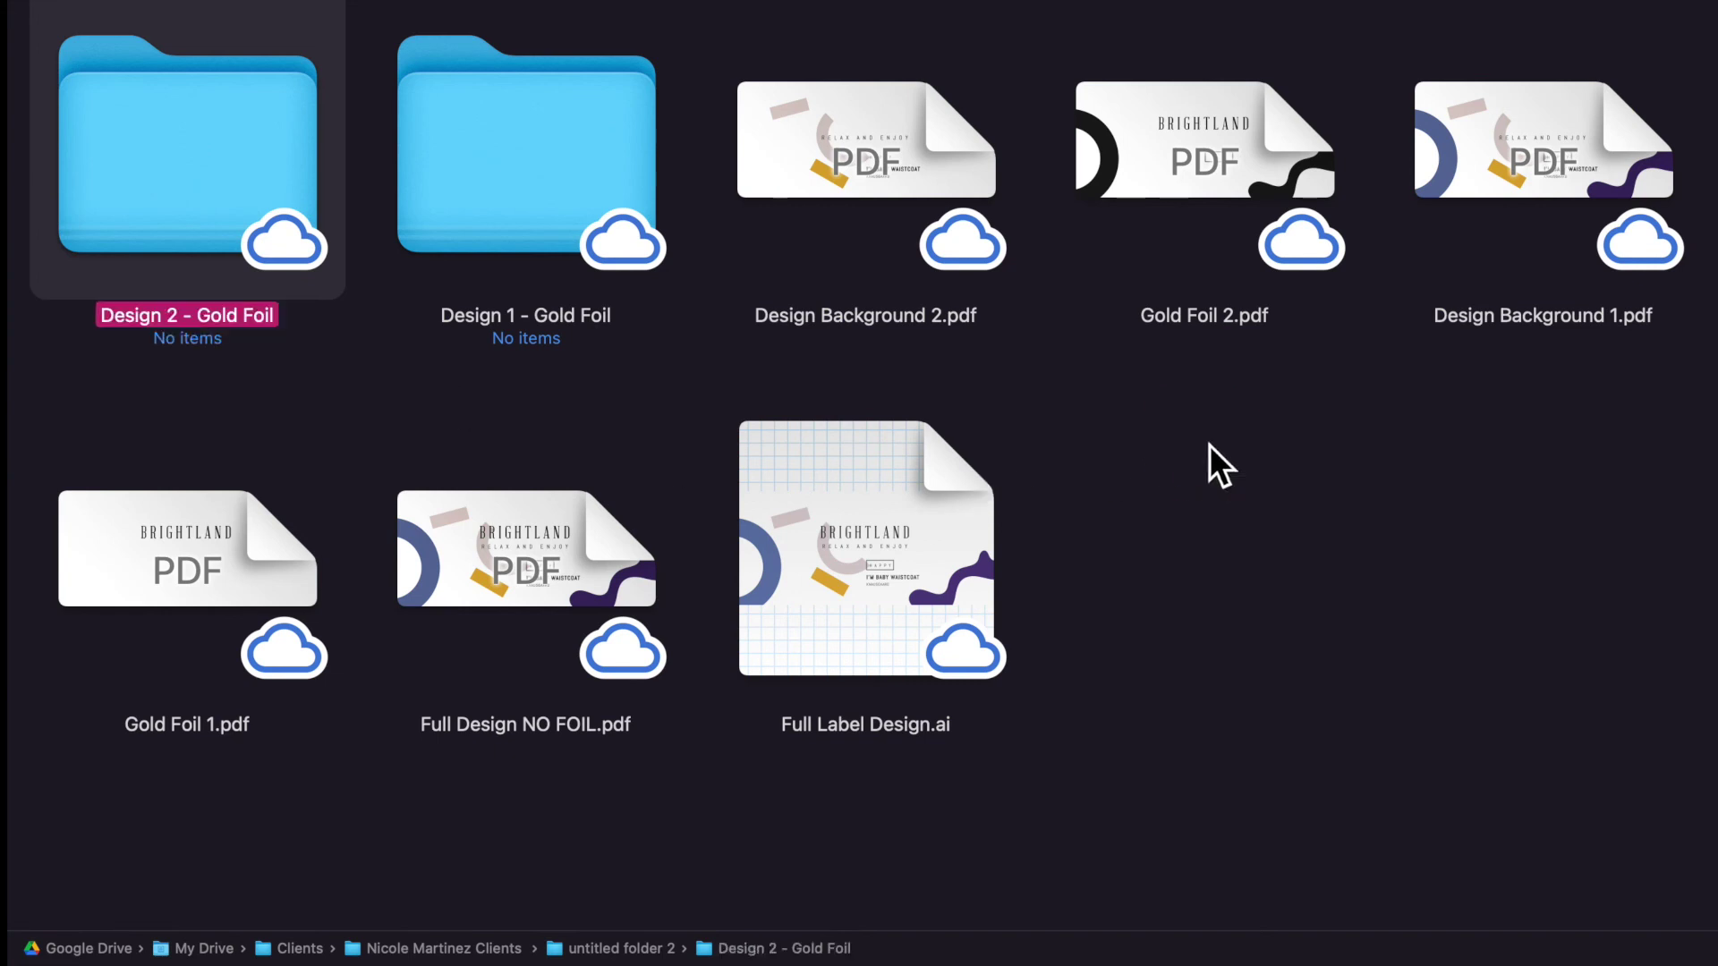
Create a third folder named "Design - NO FOIL" in the same location.
right_click(1210, 443)
left_click(1240, 457)
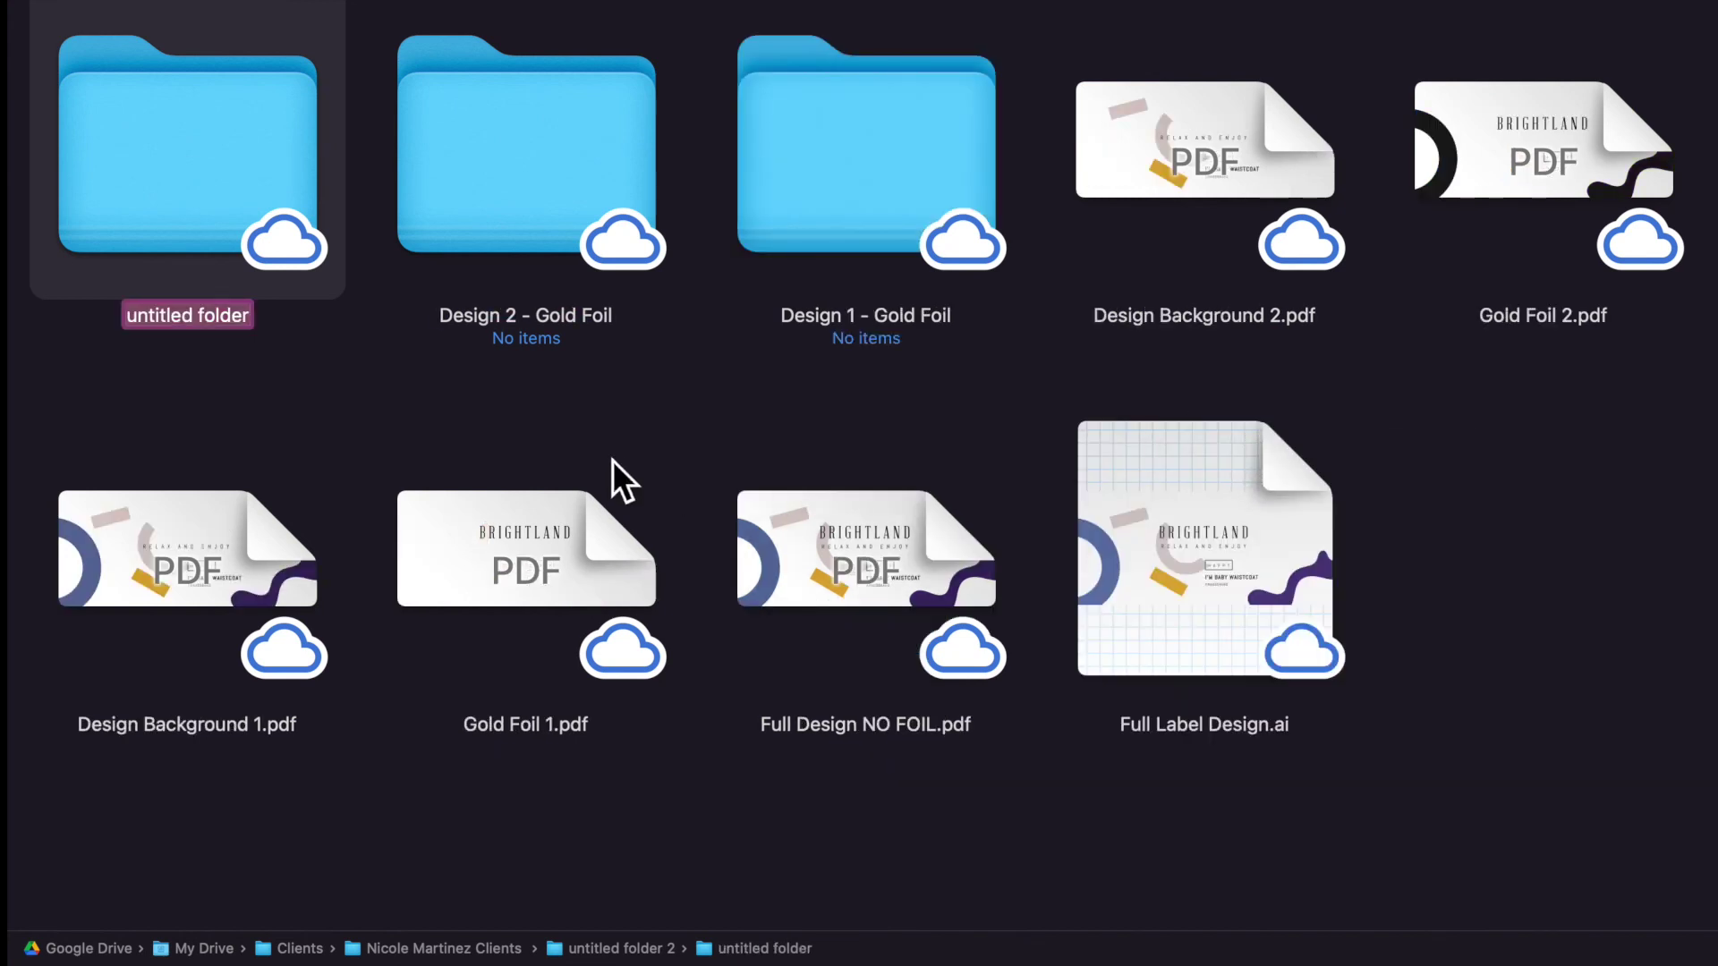
type("Design ")
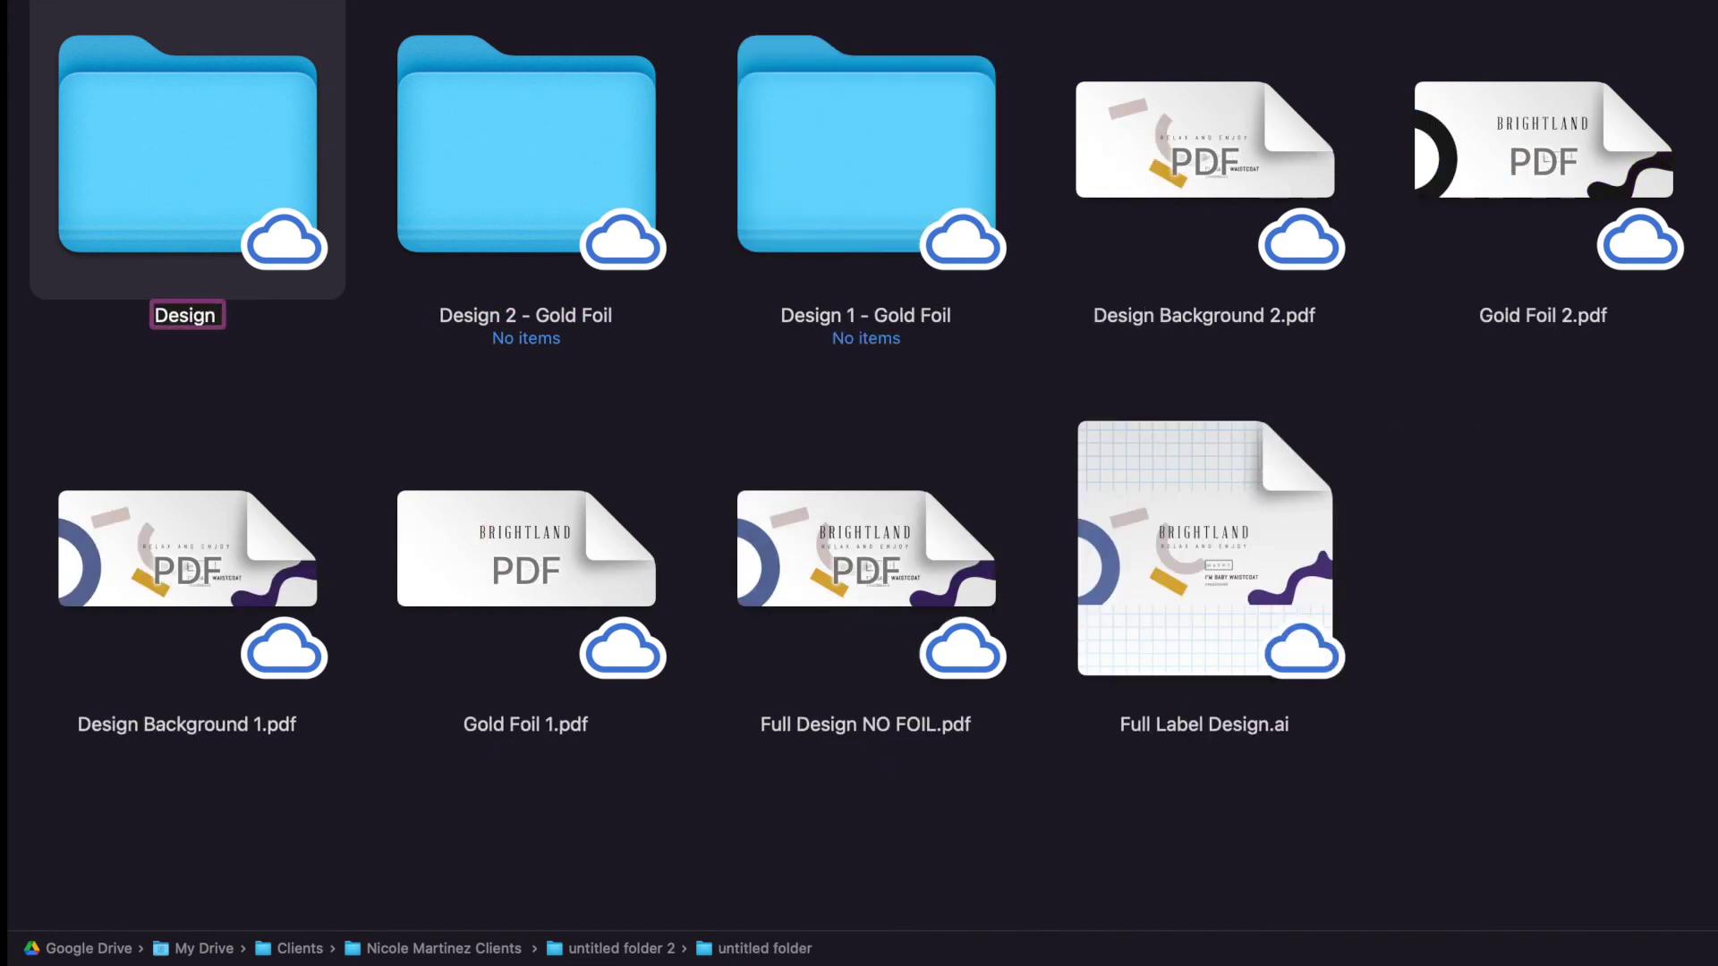
type("- NO FOIL")
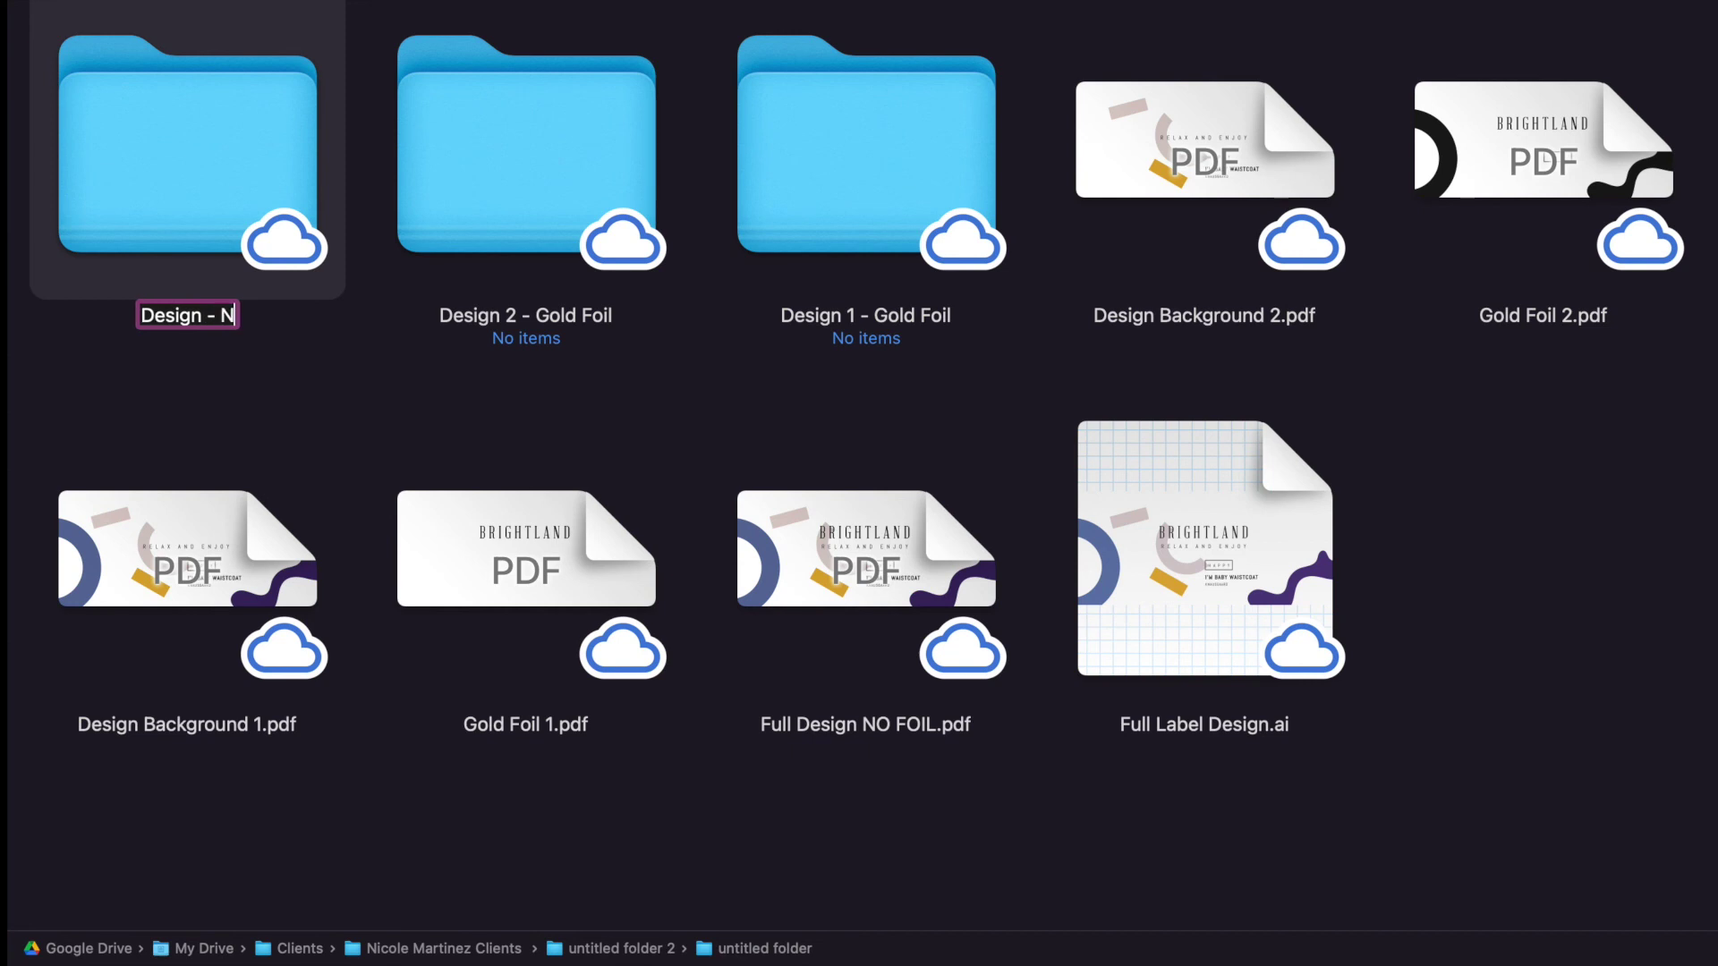
key("Return")
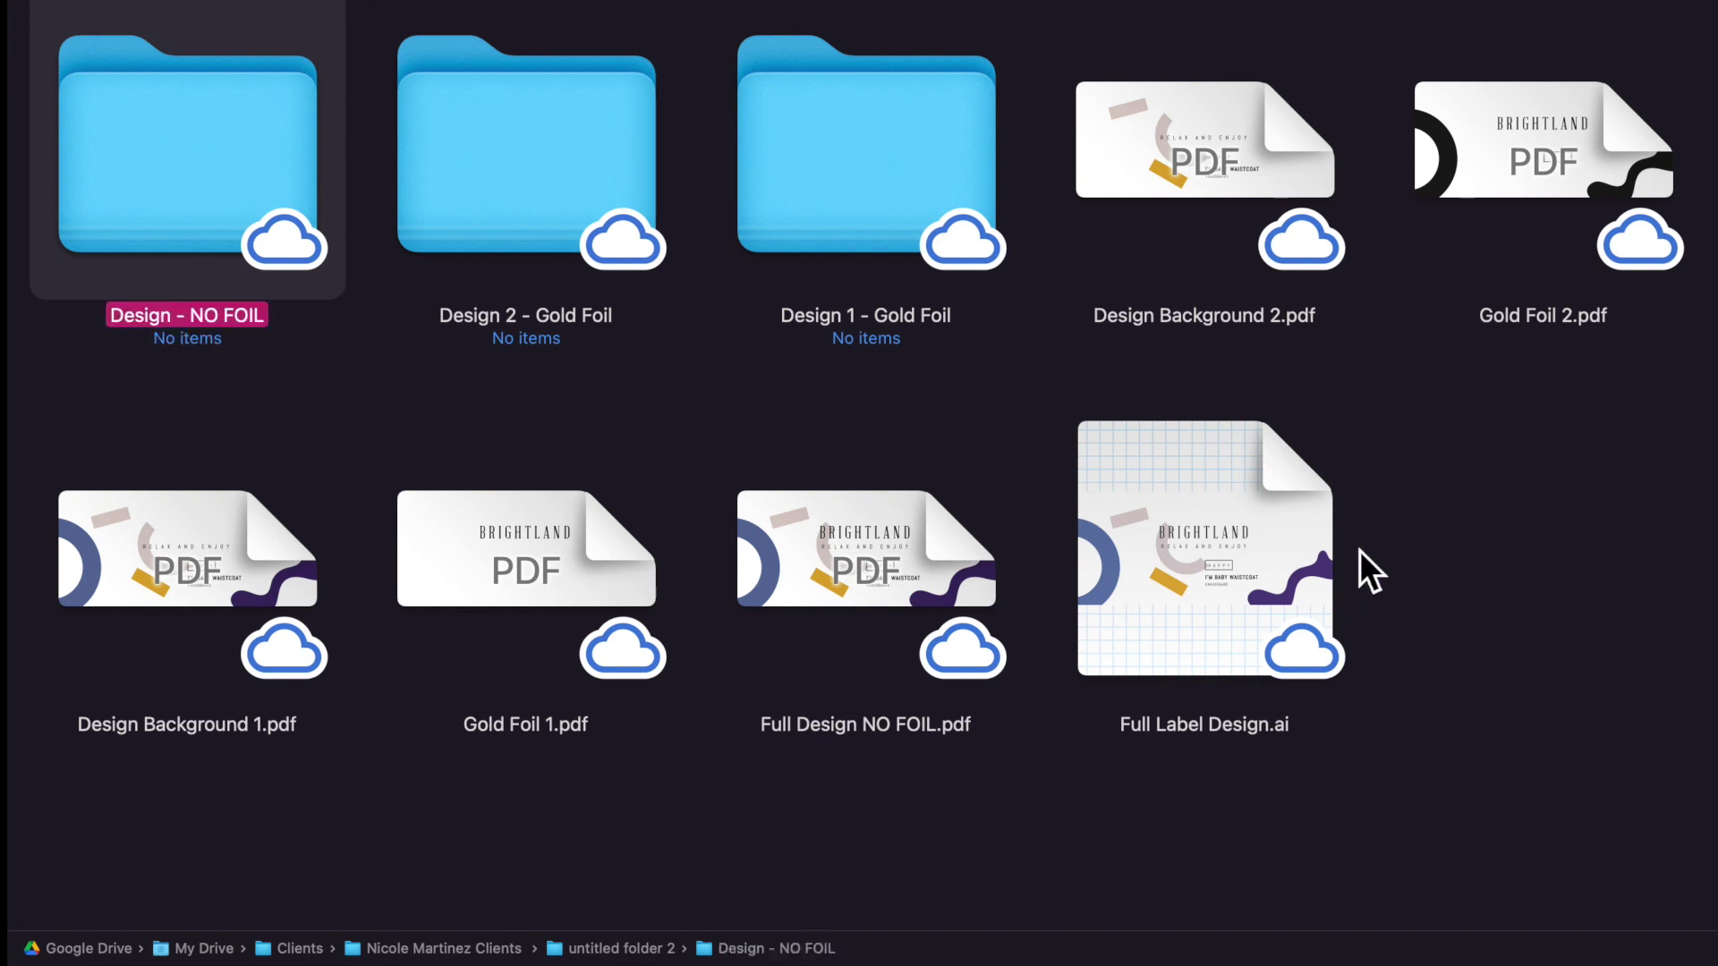
left_click(1394, 498)
Move Full Design NO FOIL.pdf into "Design - NO FOIL", and Gold Foil 1.pdf and Design Background 1.pdf into "Design 1 - Gold Foil".
left_click_drag(873, 549, 196, 184)
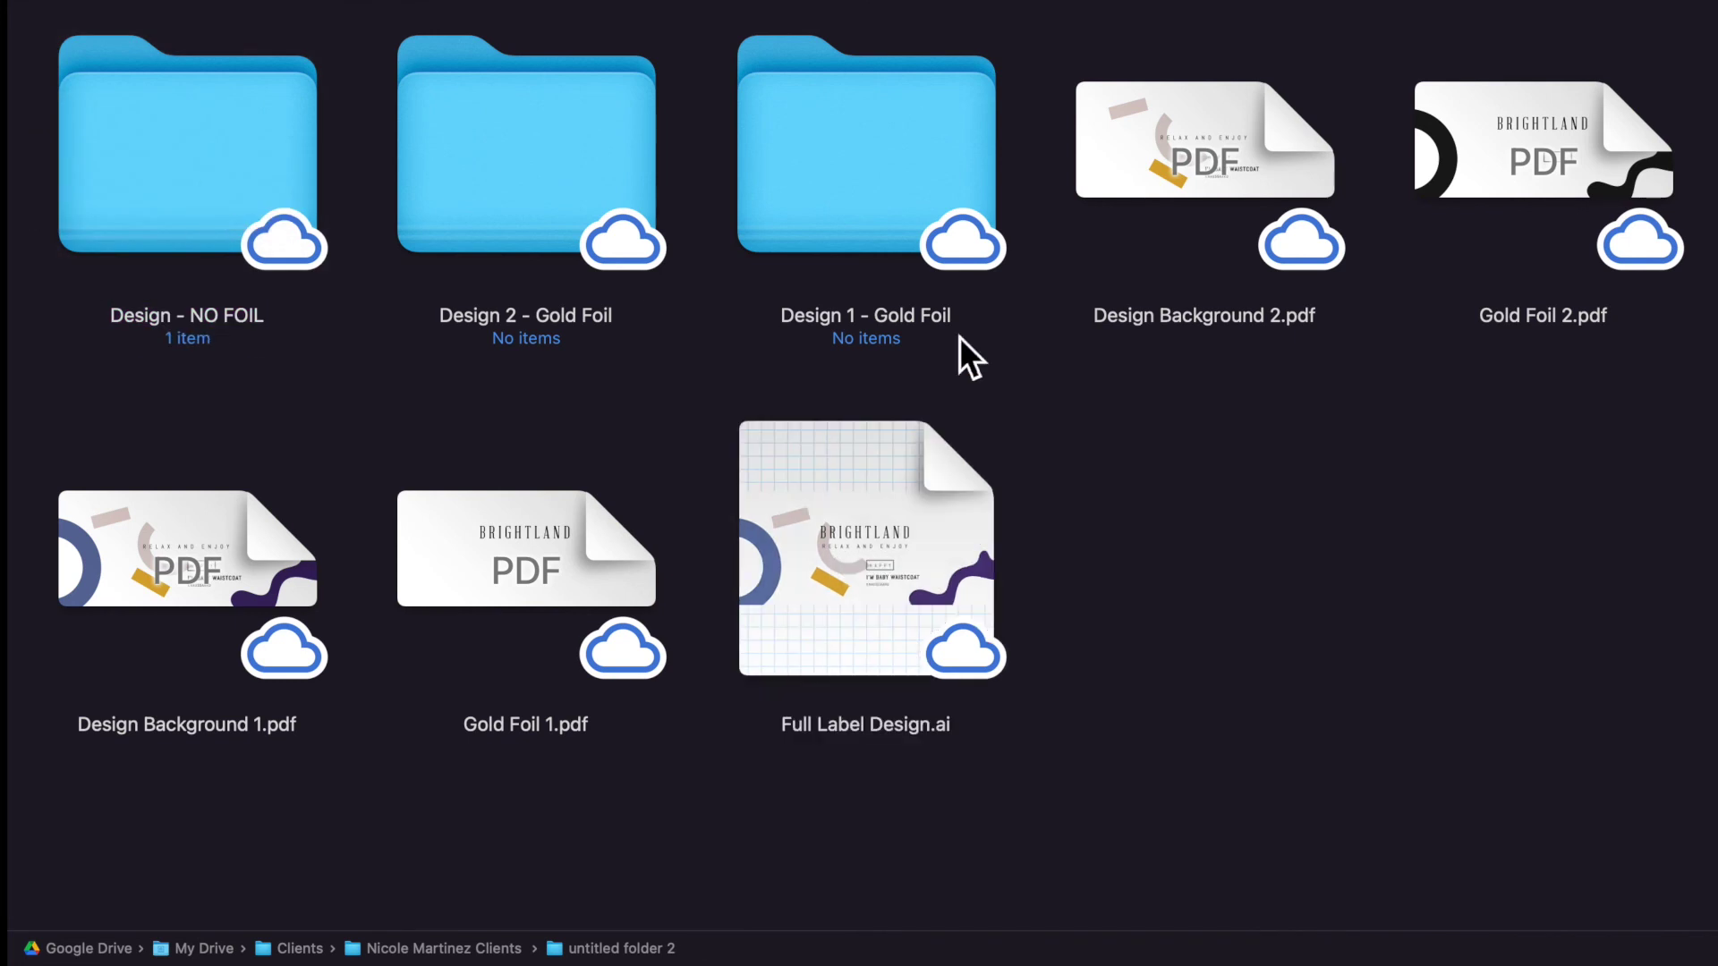
left_click(437, 610)
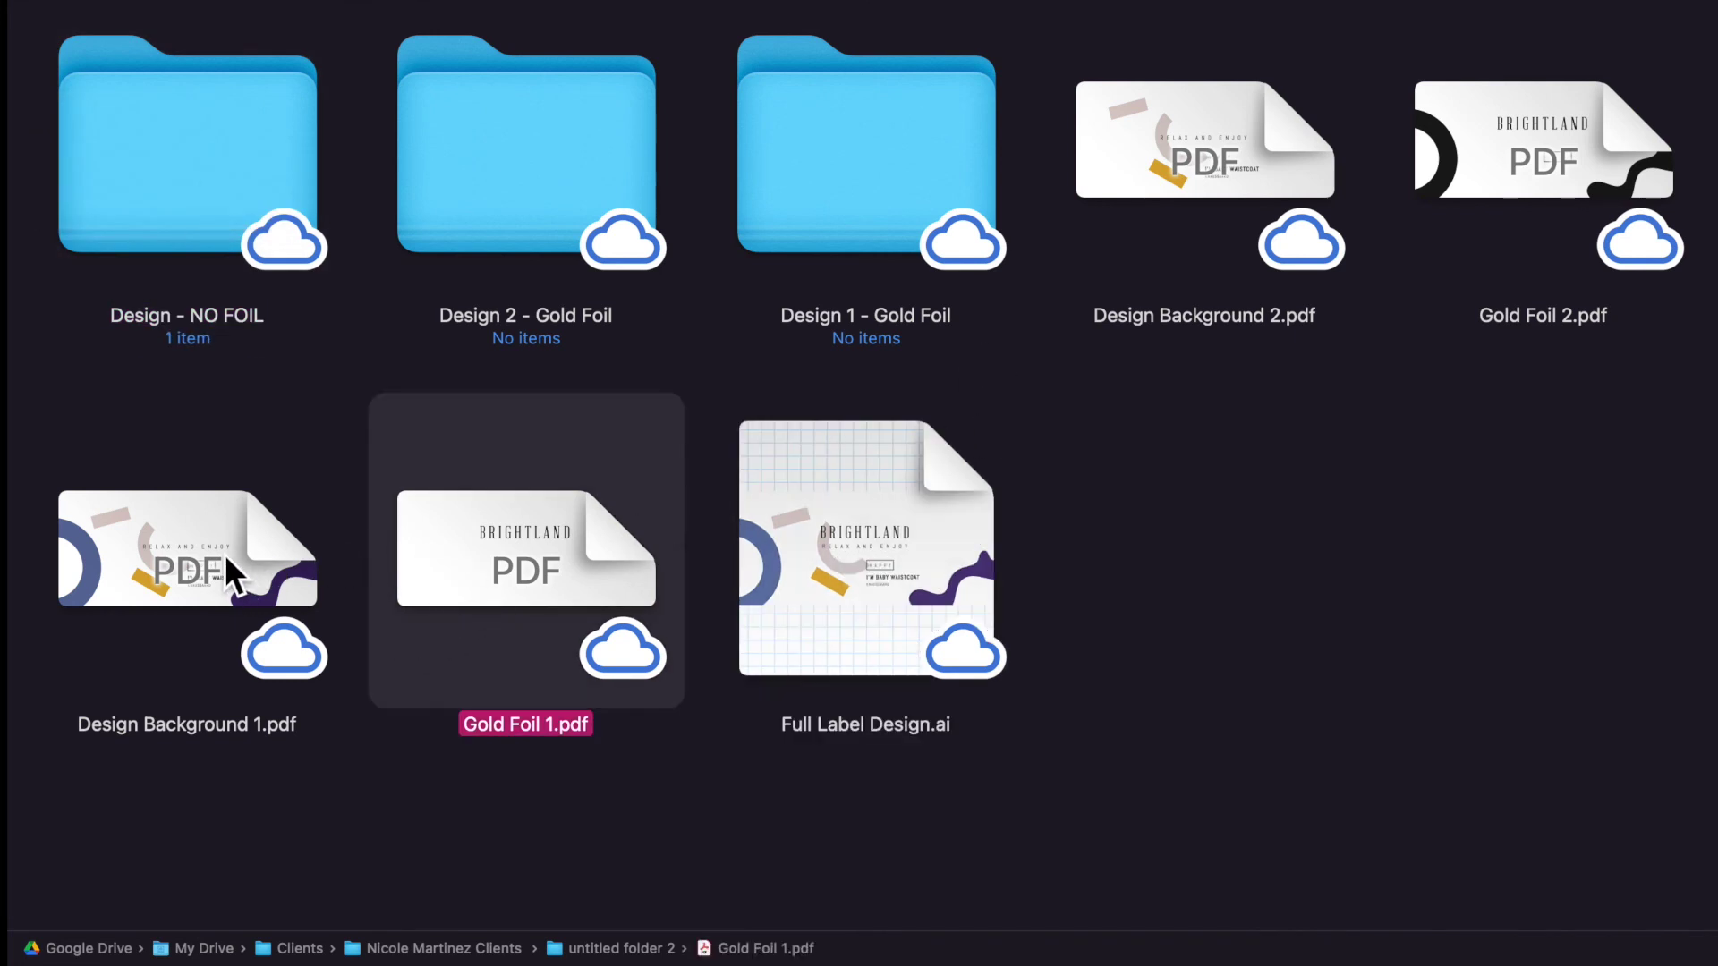
left_click(192, 585, "super")
left_click_drag(191, 585, 909, 224)
Move Gold Foil 2.pdf and Design Background 2.pdf together into the "Design 2 - Gold Foil" folder.
left_click(1489, 308)
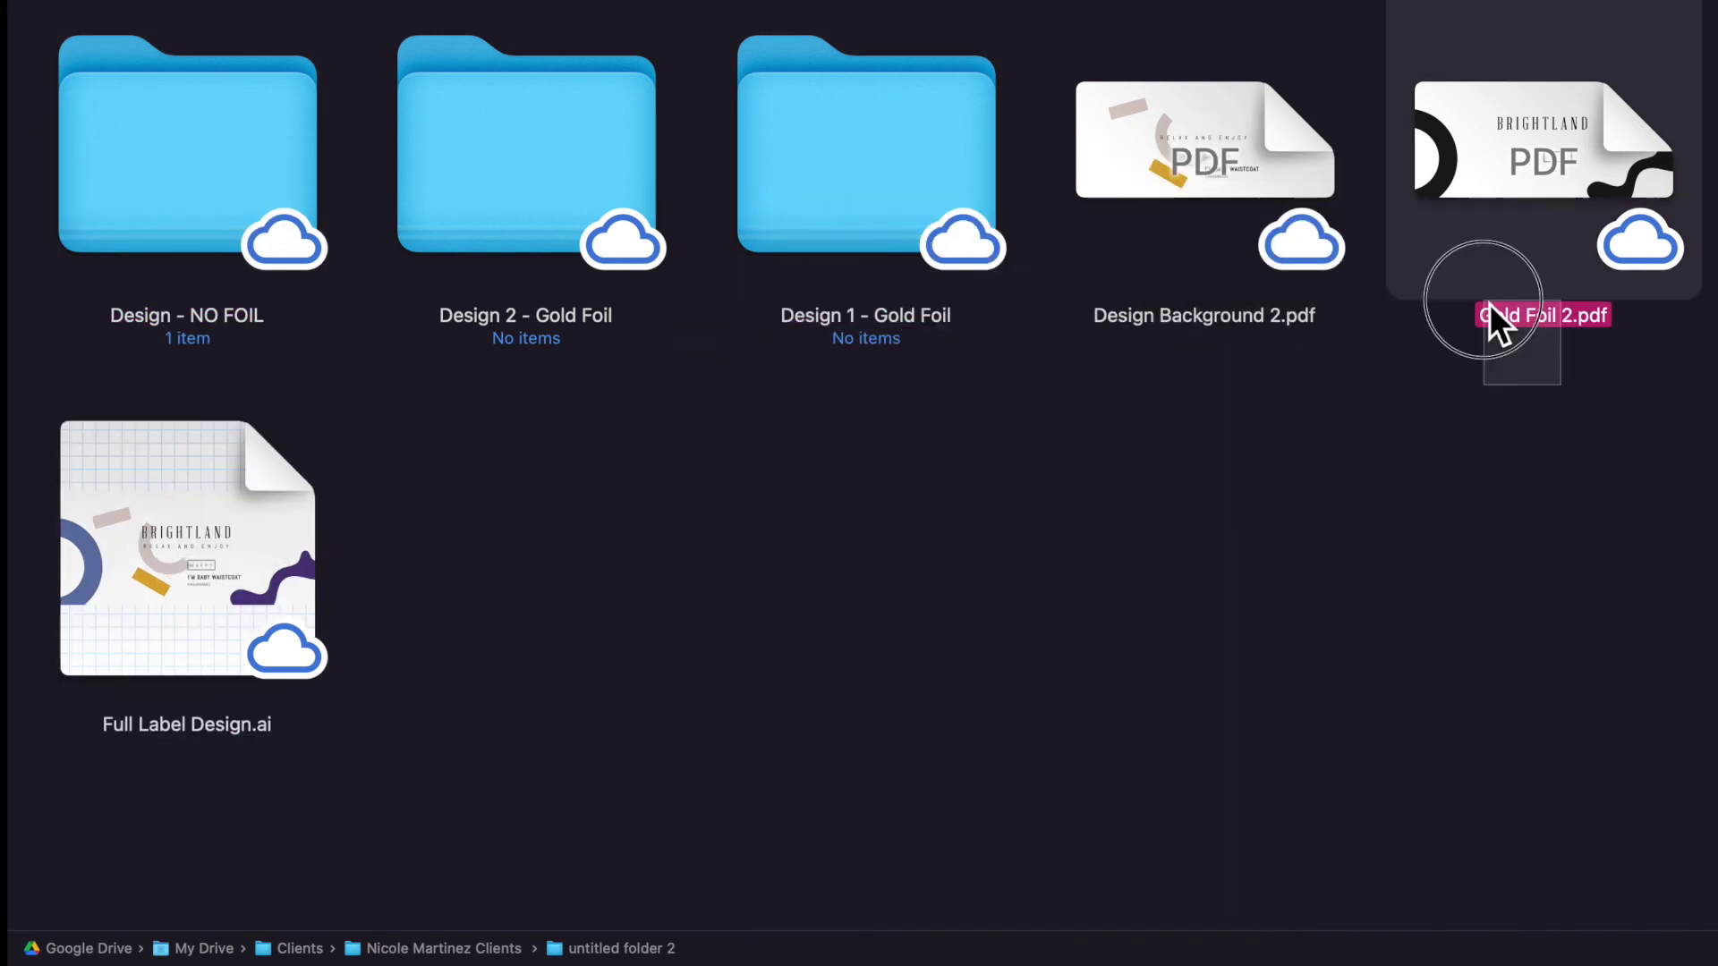
left_click(1227, 156, "super")
left_click_drag(1227, 156, 619, 159)
left_click(893, 413)
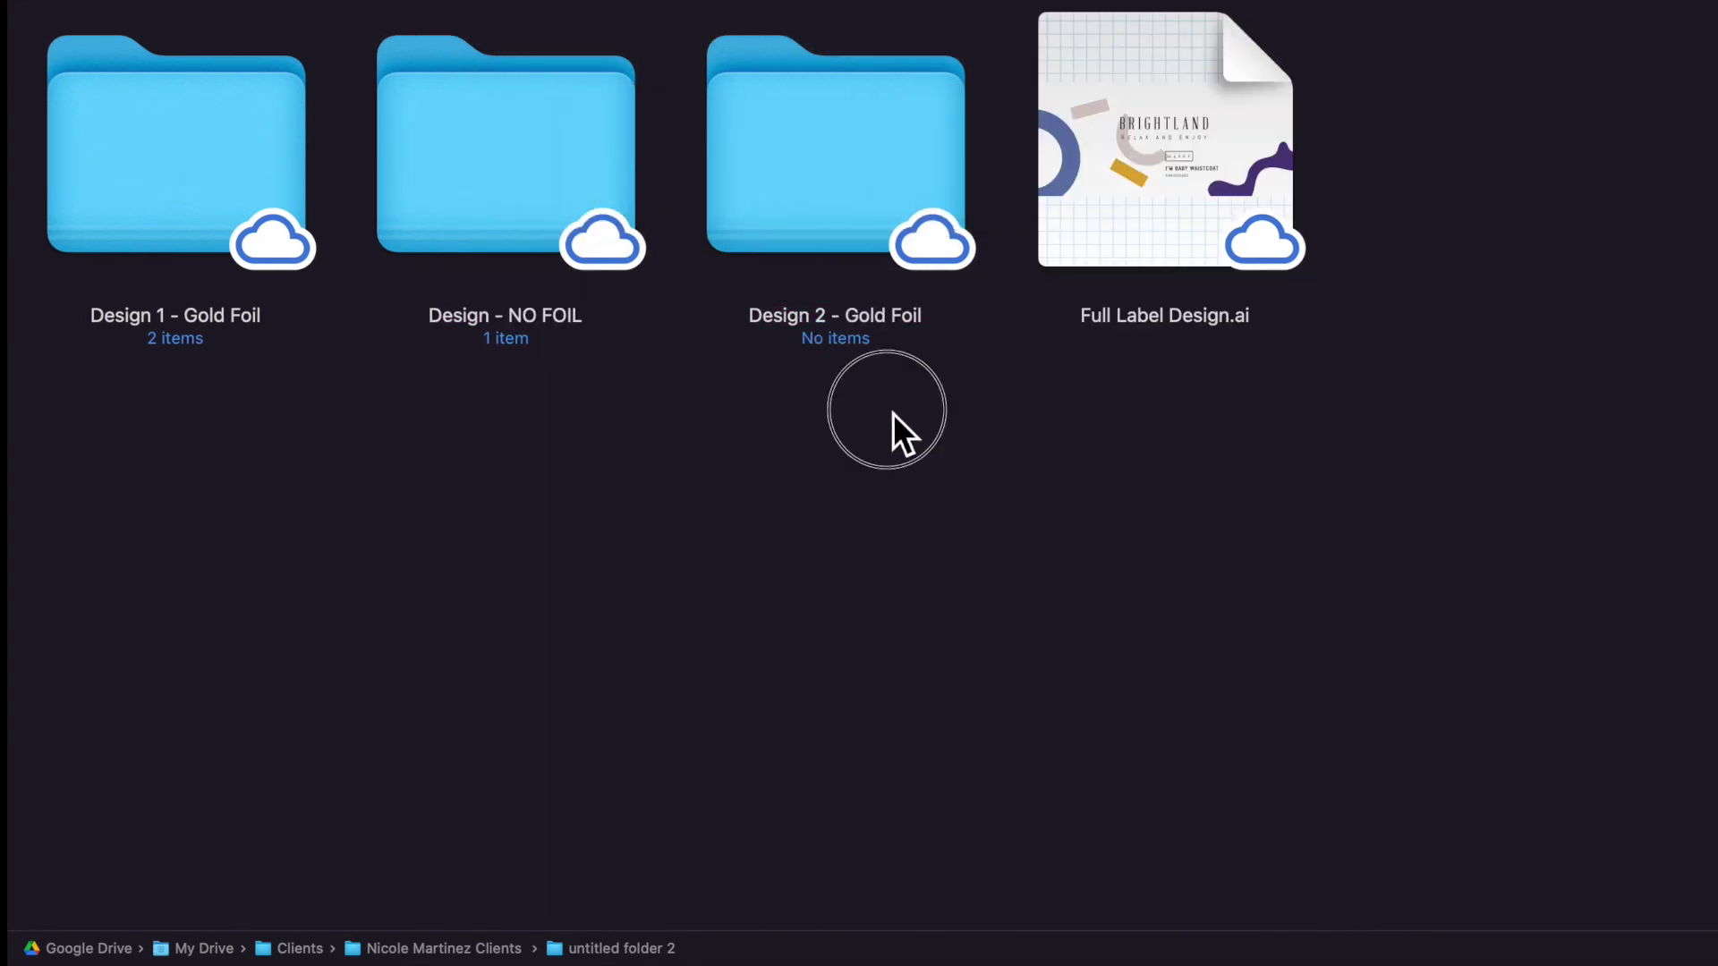